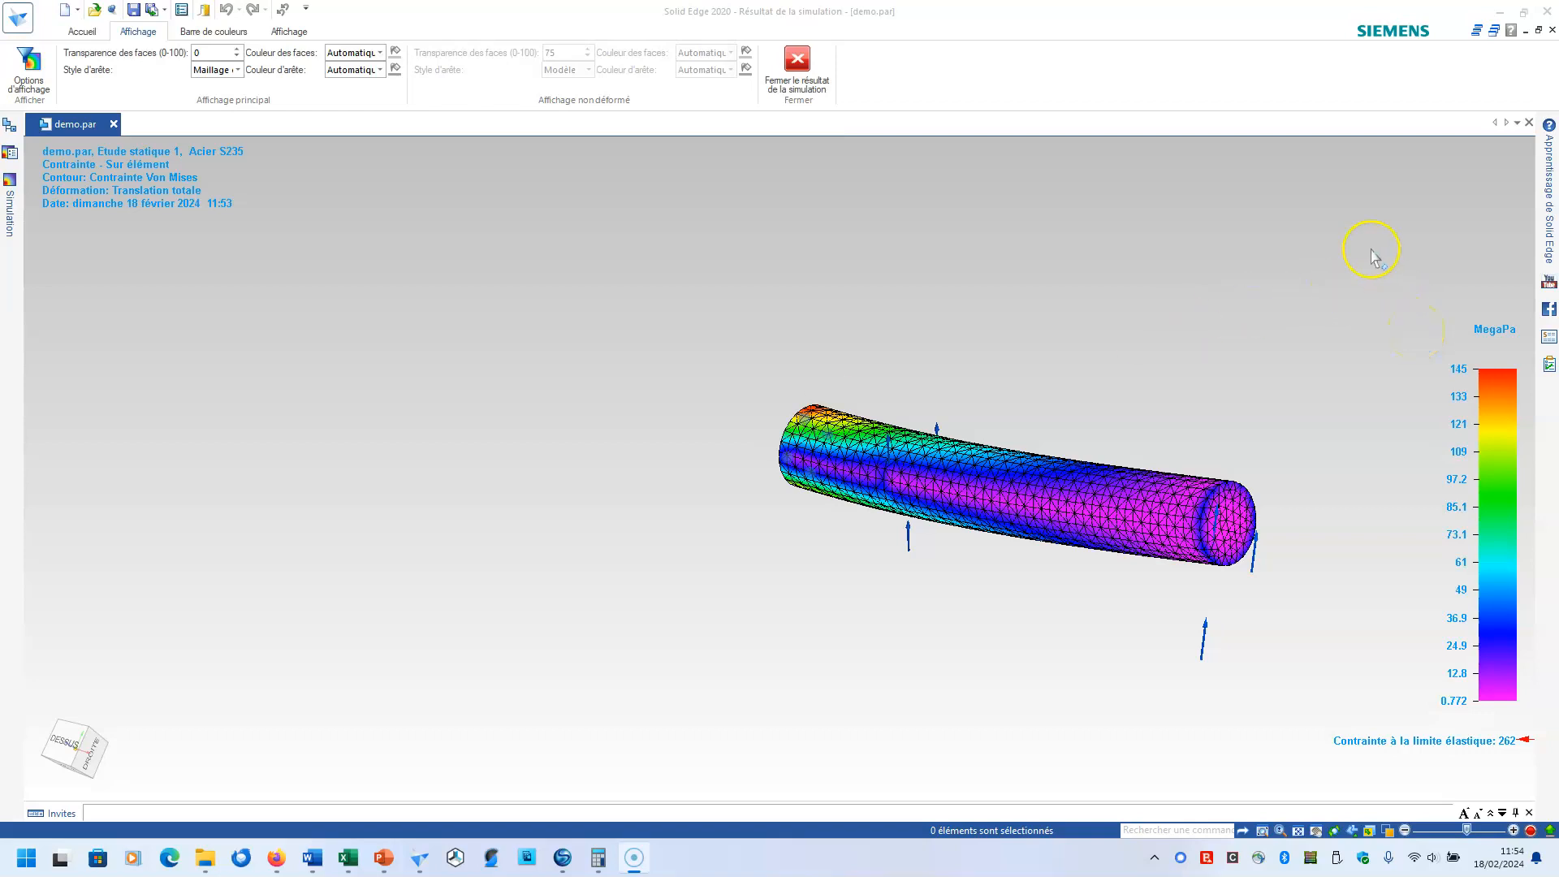
Step: Set the cylinder's profile diameter in Ajout de matière 1 to 15 mm and solve the static study again
left_click(797, 61)
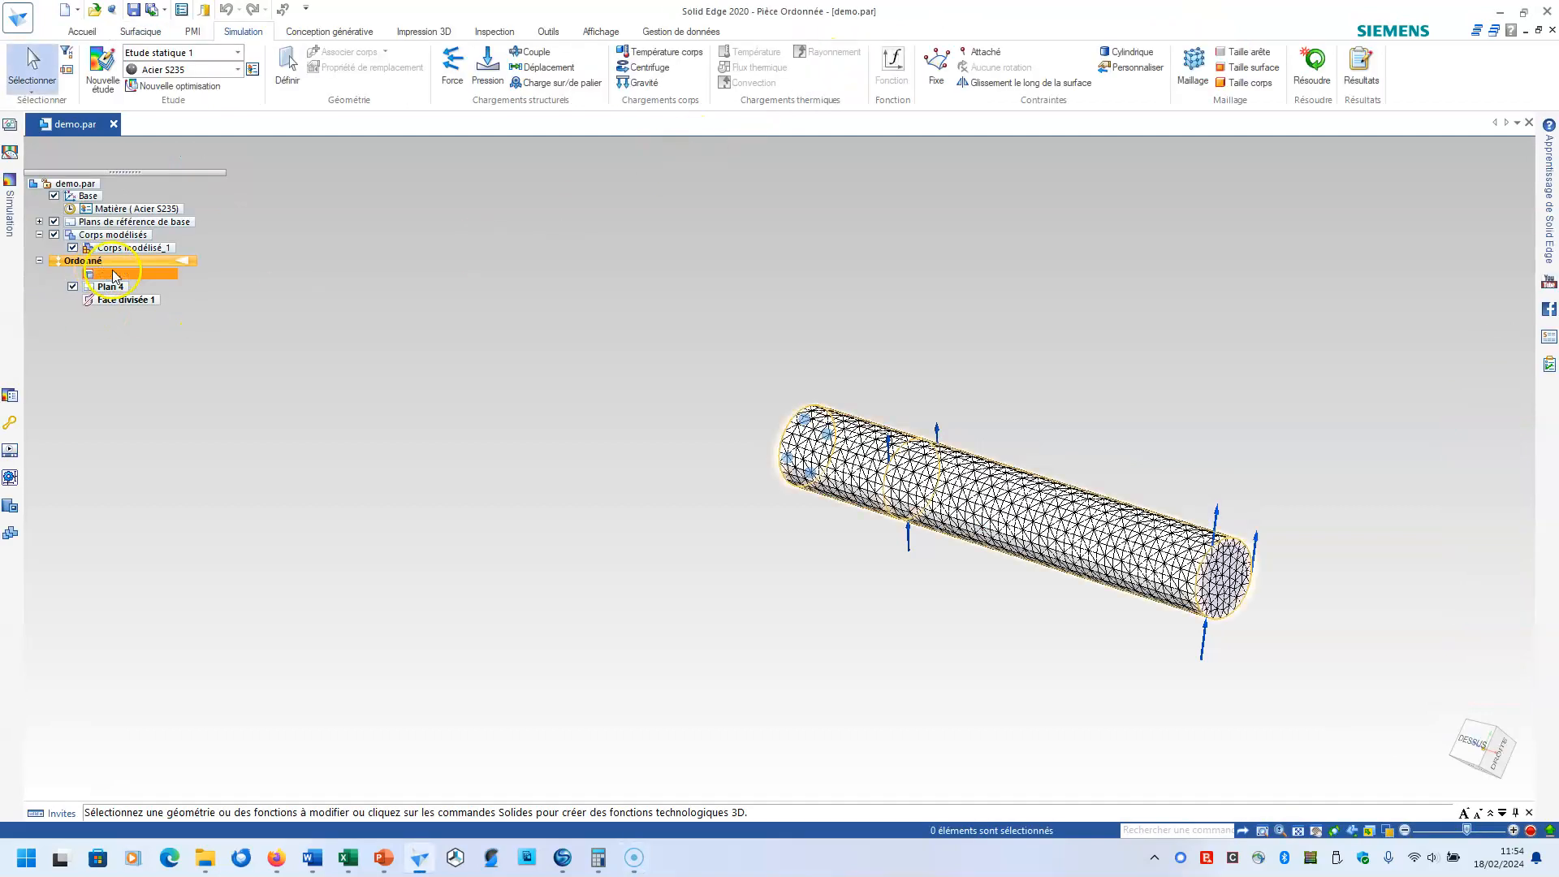
left_click(992, 445)
left_click(1149, 563)
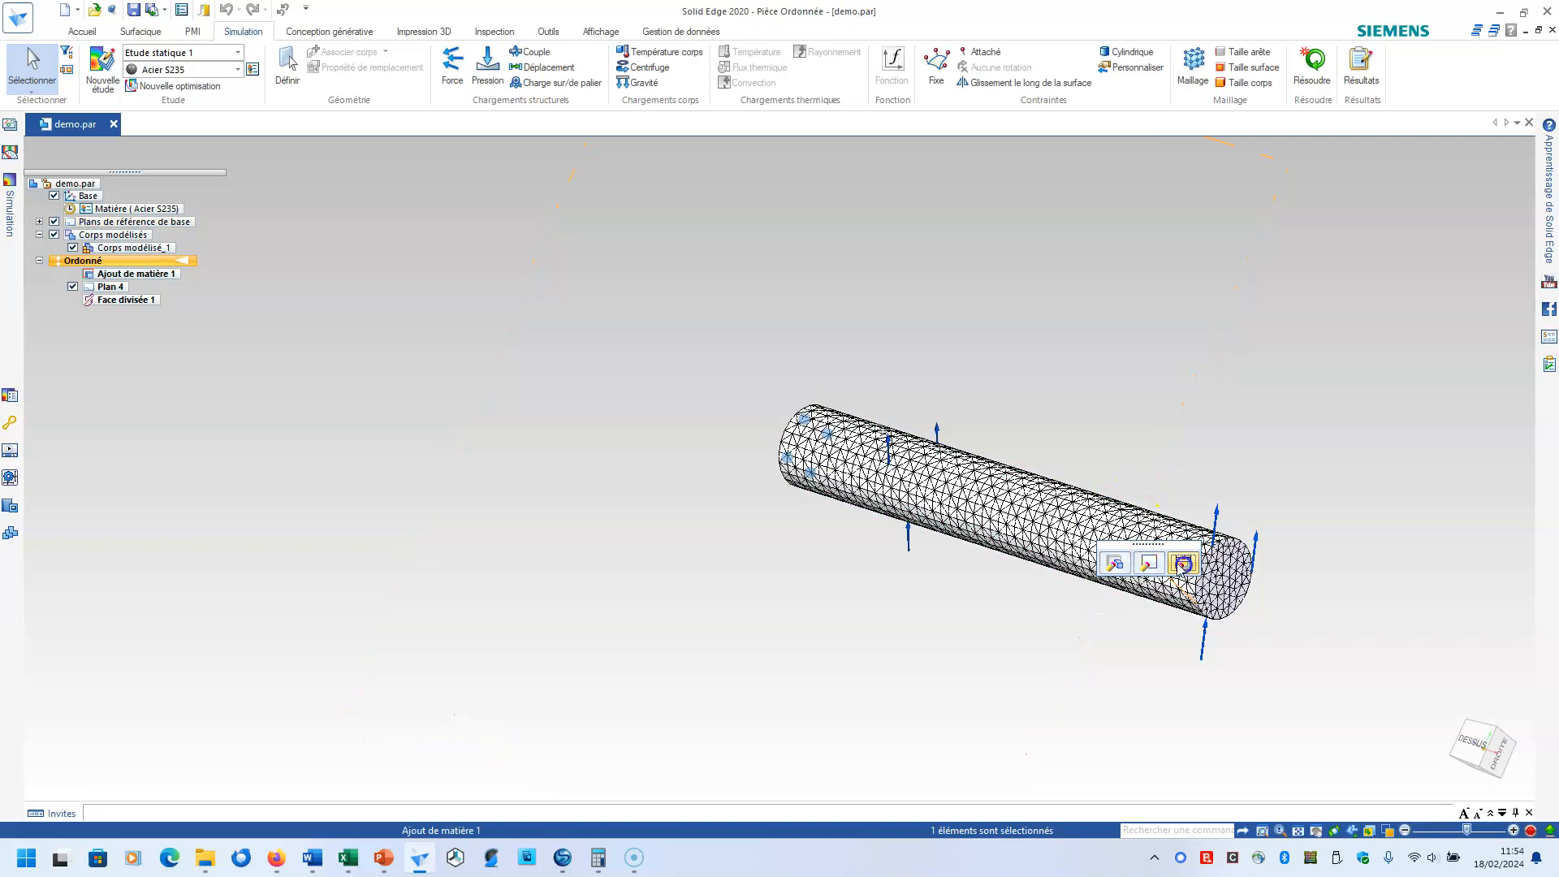
left_click(804, 333)
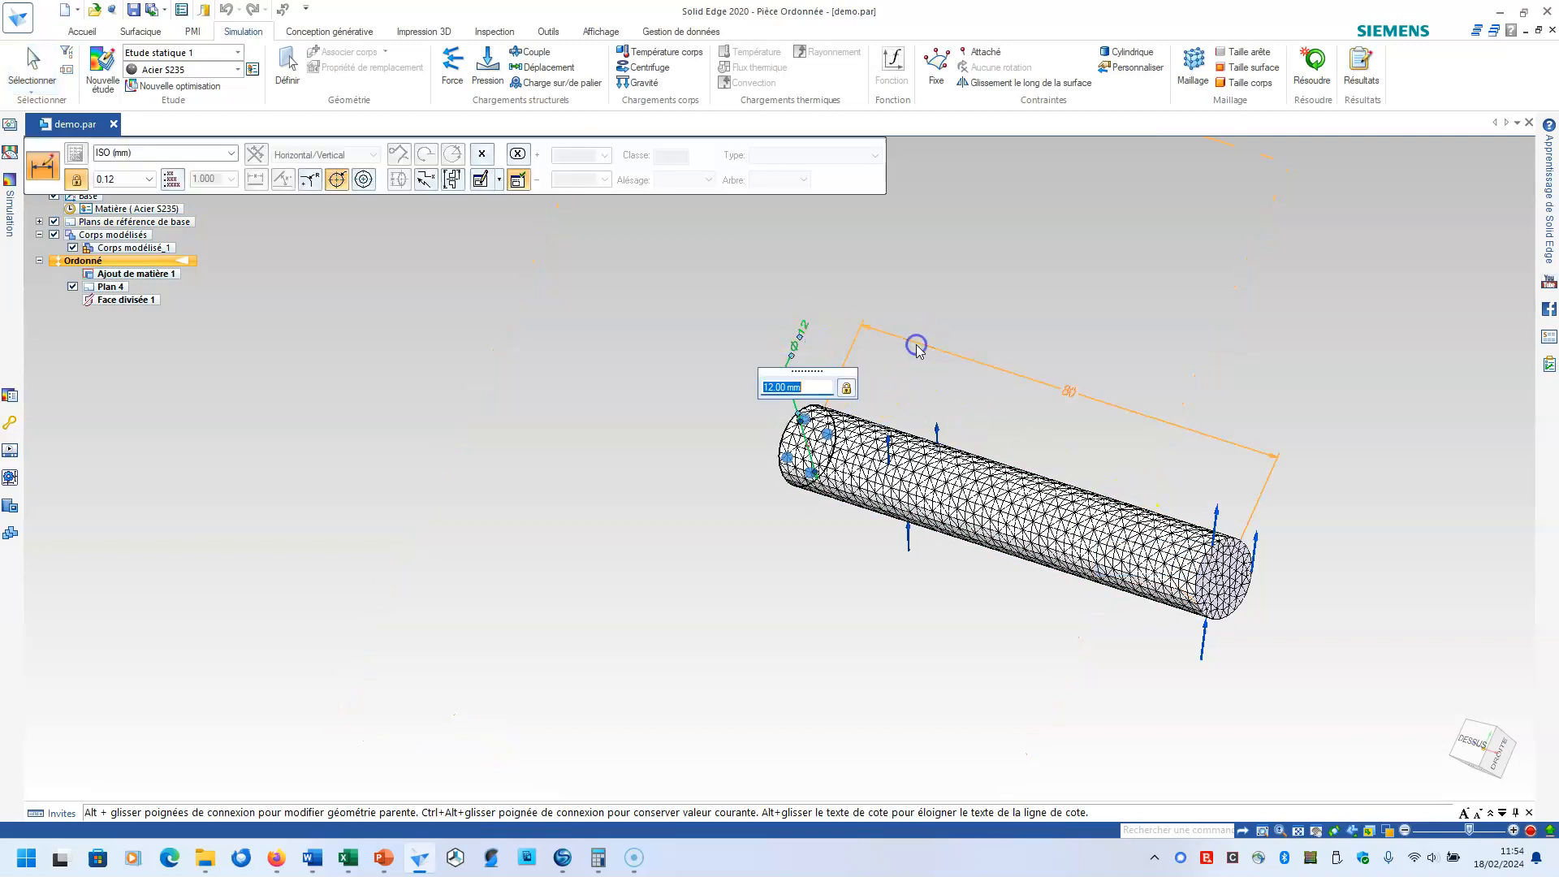
key("Return")
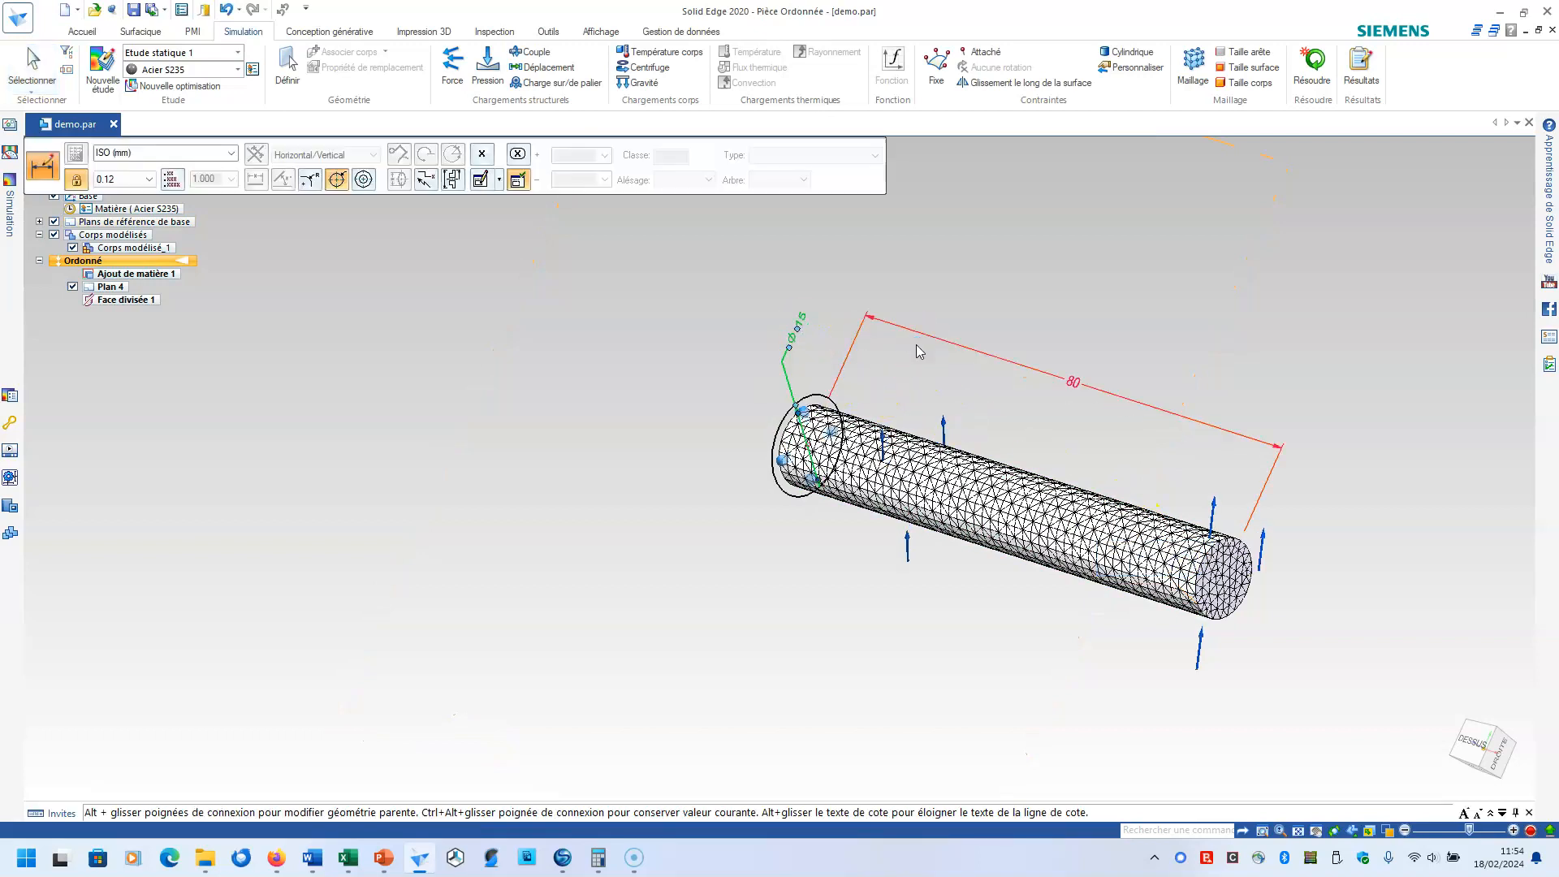
left_click(1311, 66)
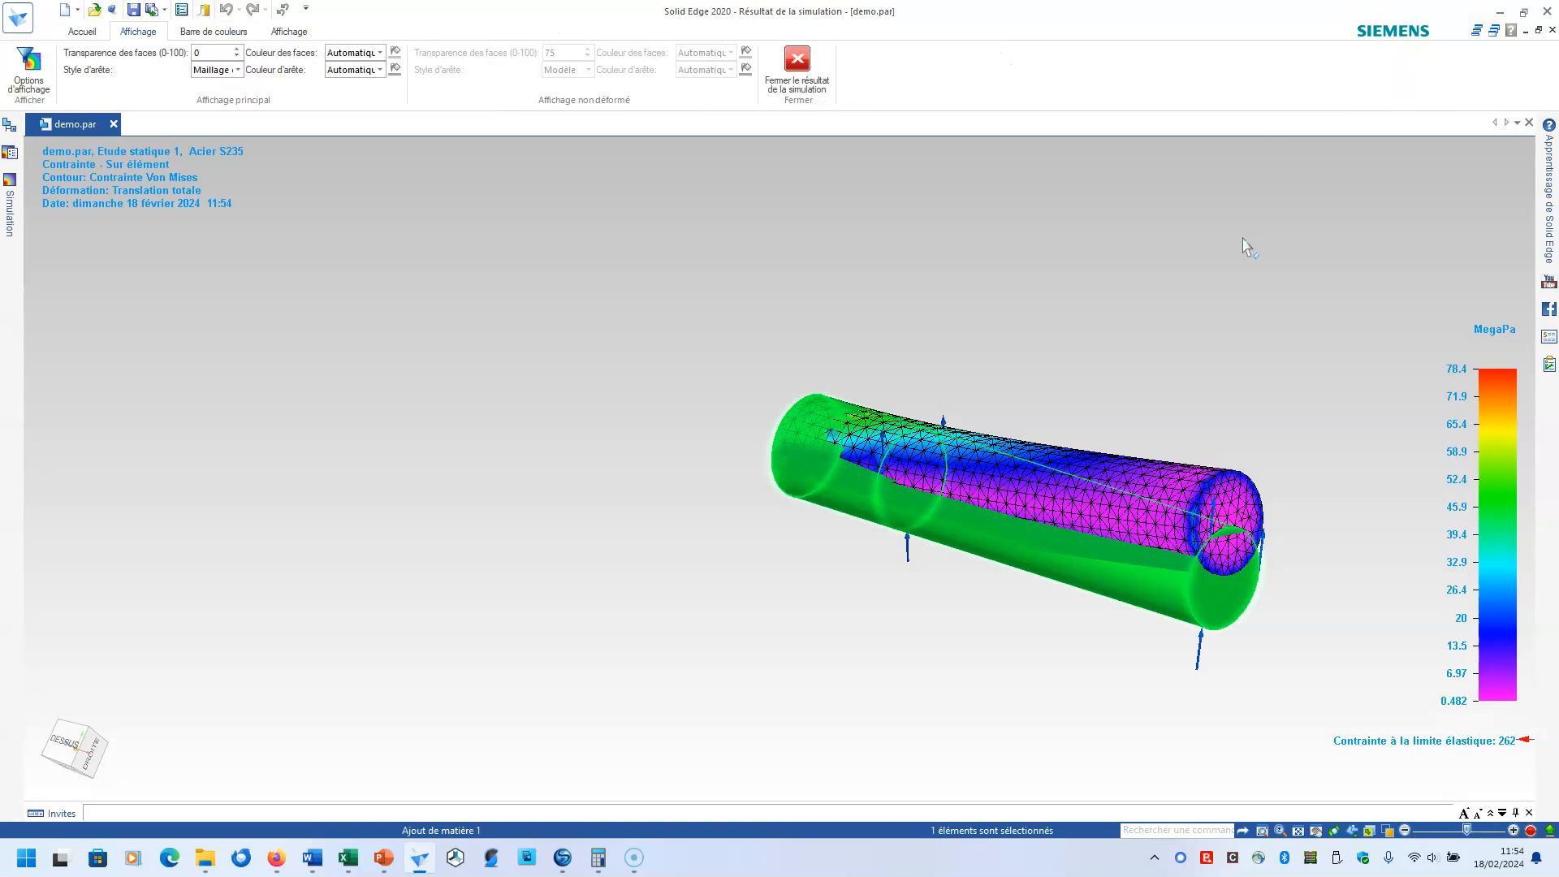
Step: Set the cylinder's profile diameter back to 12 mm and re-solve the static study
left_click(815, 69)
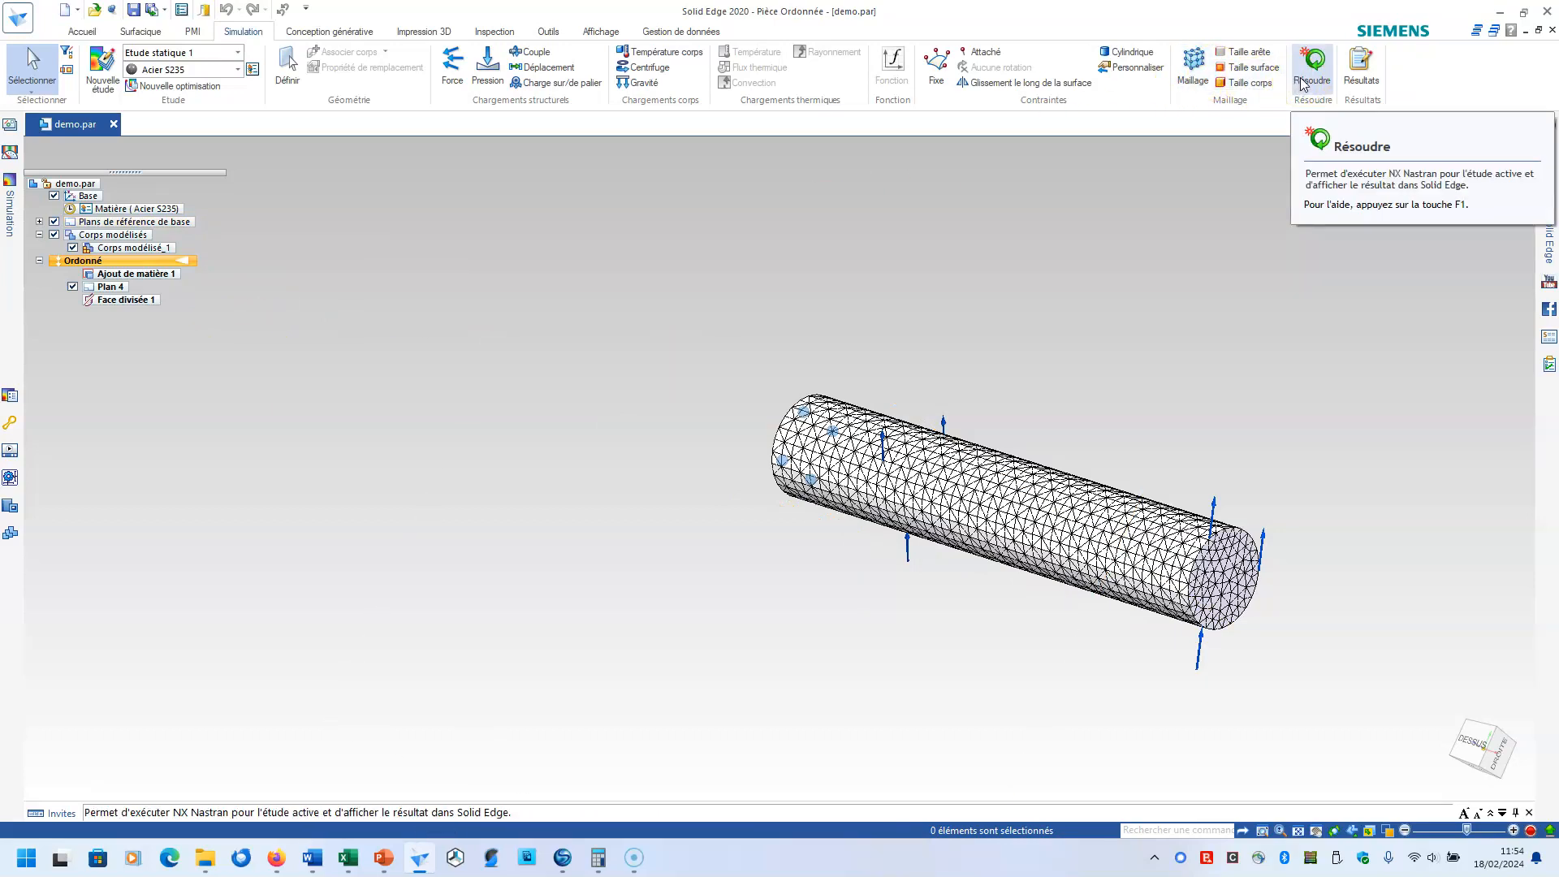
left_click(148, 275)
right_click(147, 274)
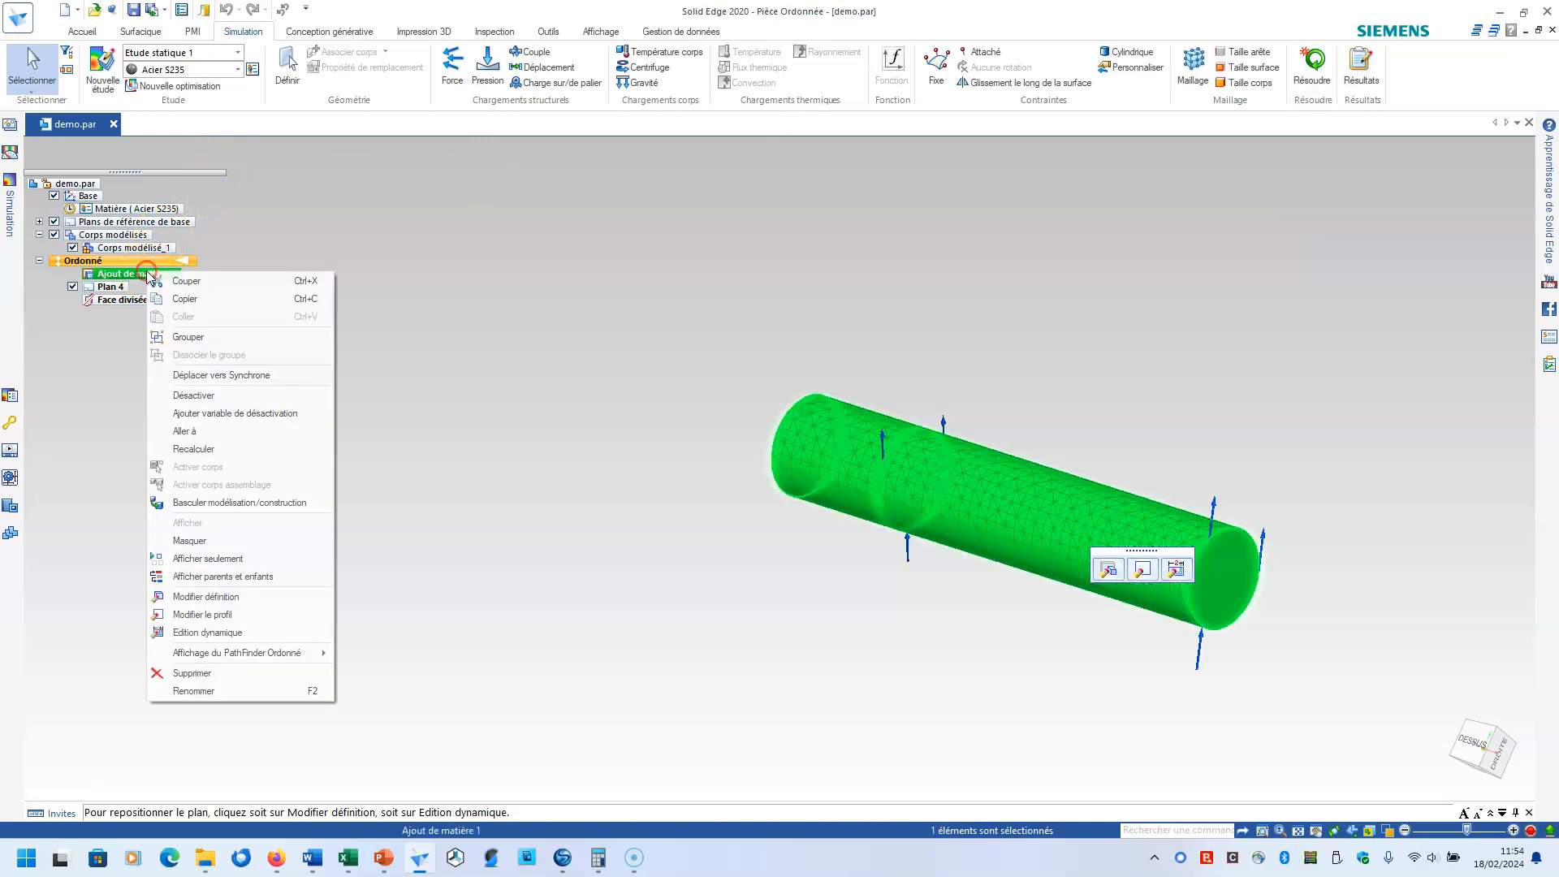
left_click(1178, 568)
left_click(796, 319)
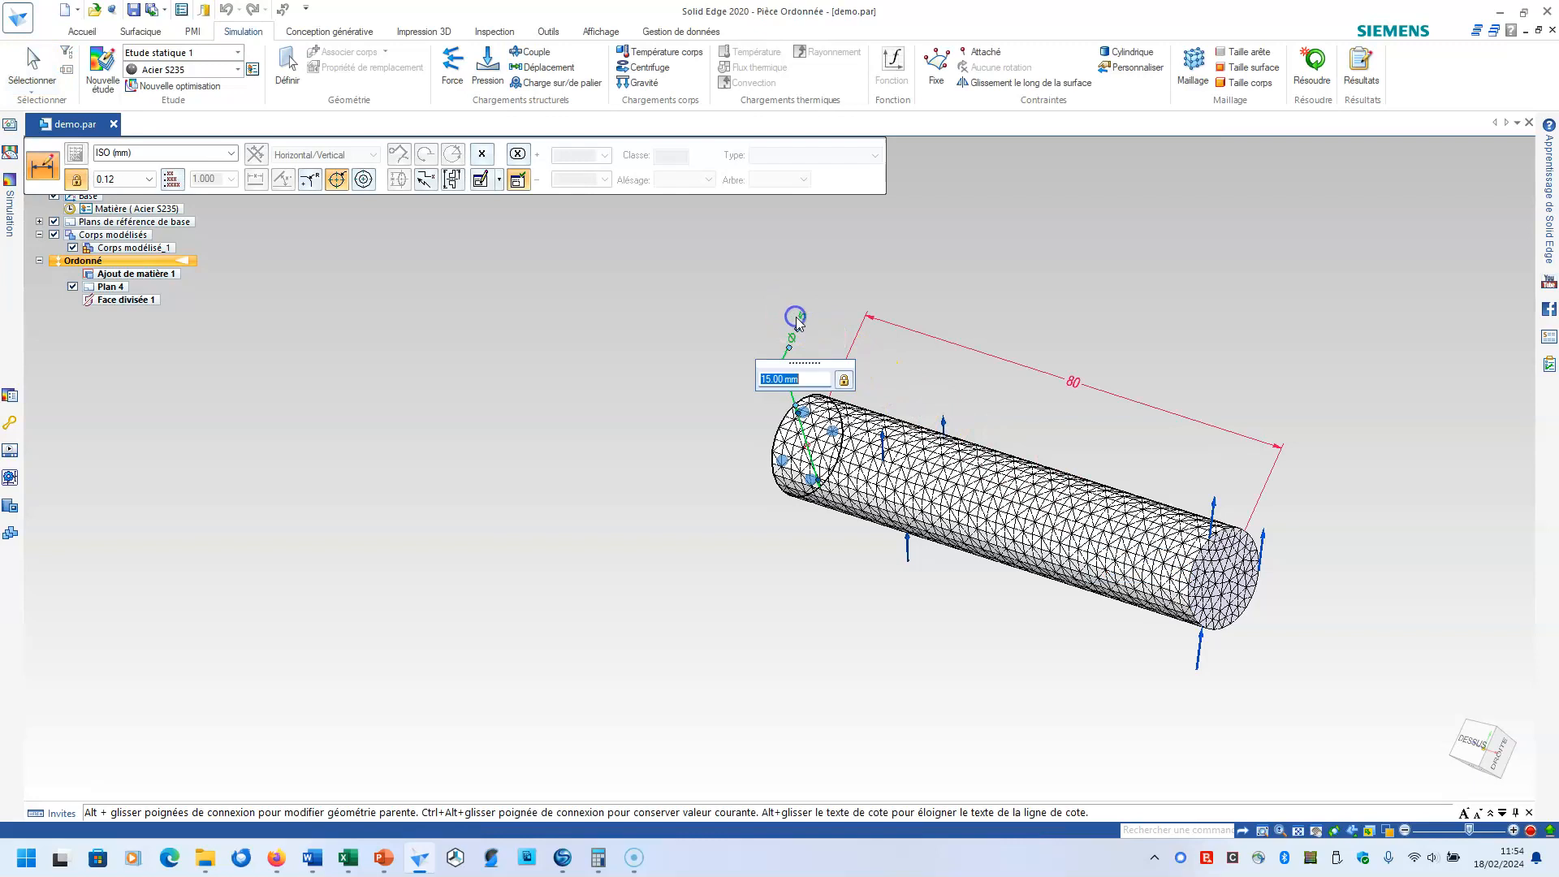
key("Return")
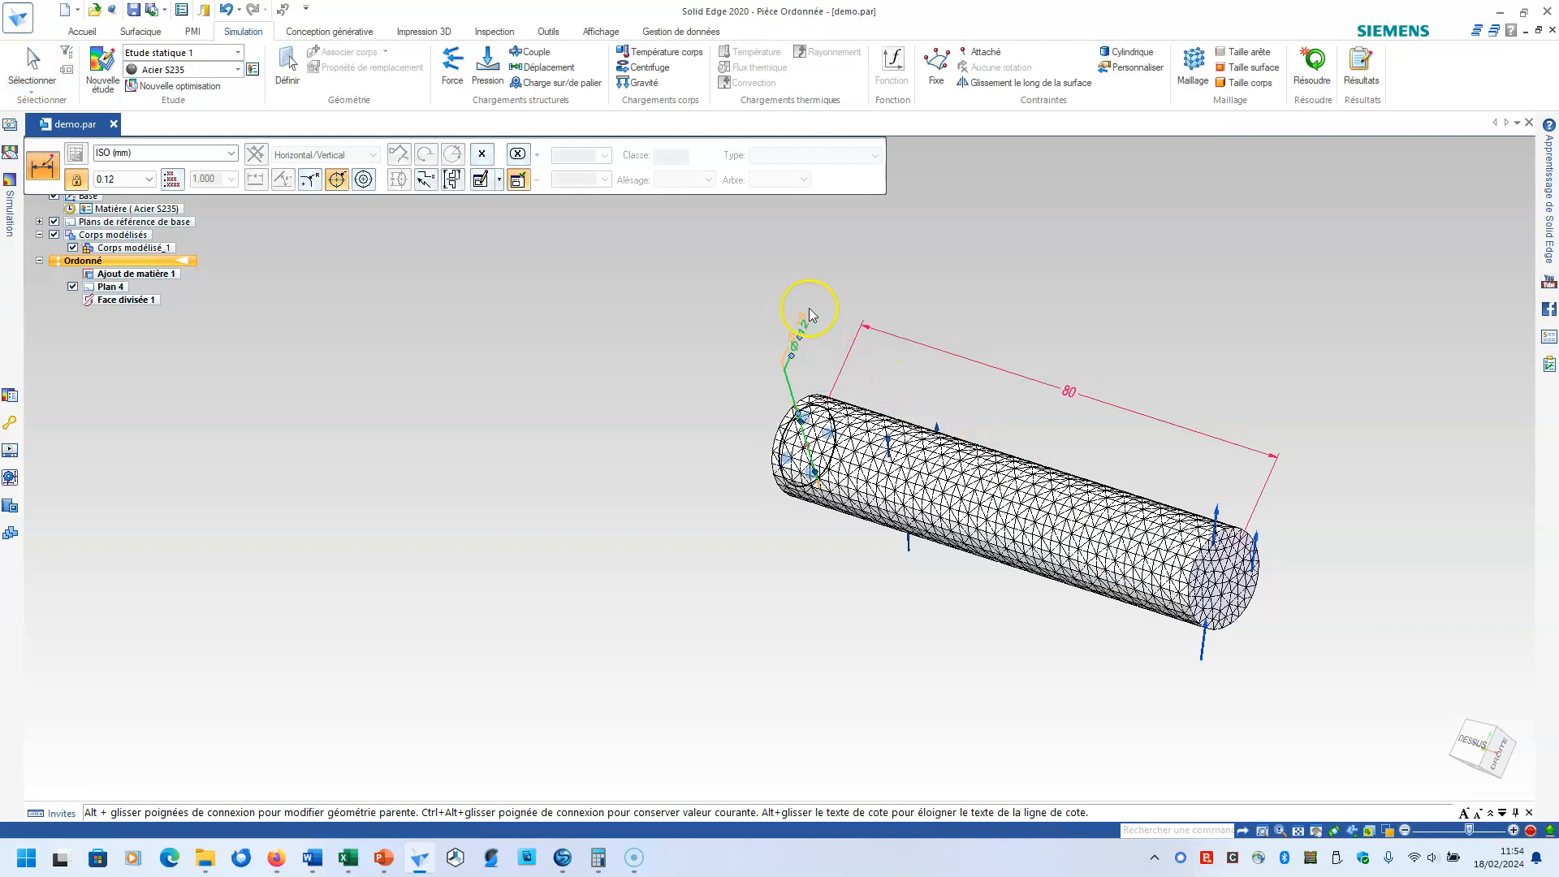
left_click(1313, 65)
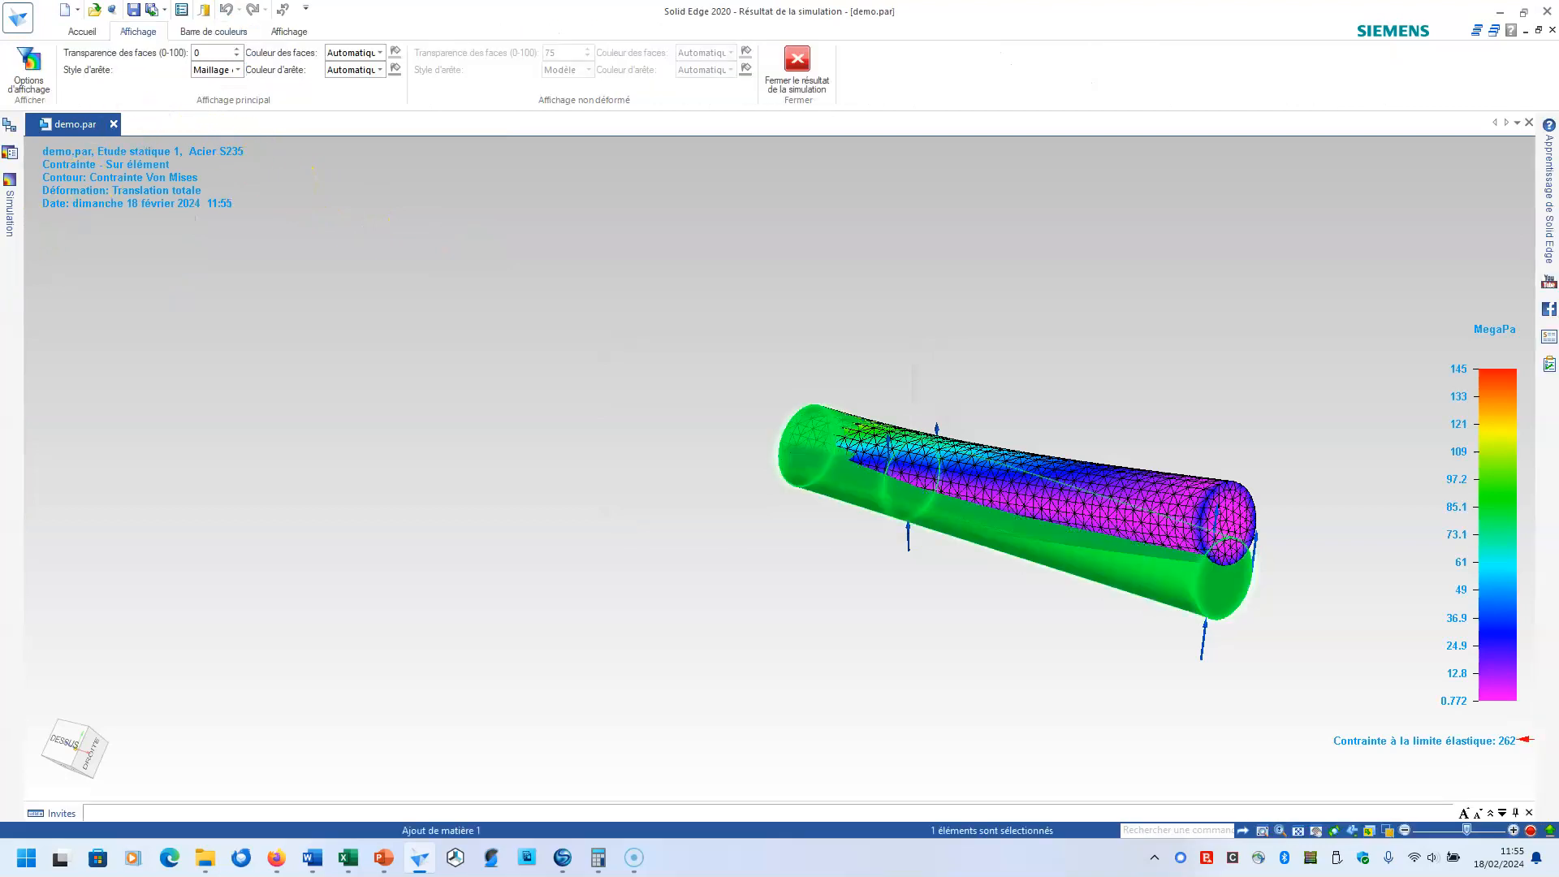
Step: Close the simulation results and delete the existing Optimisation 1 from the static study
left_click(15, 207)
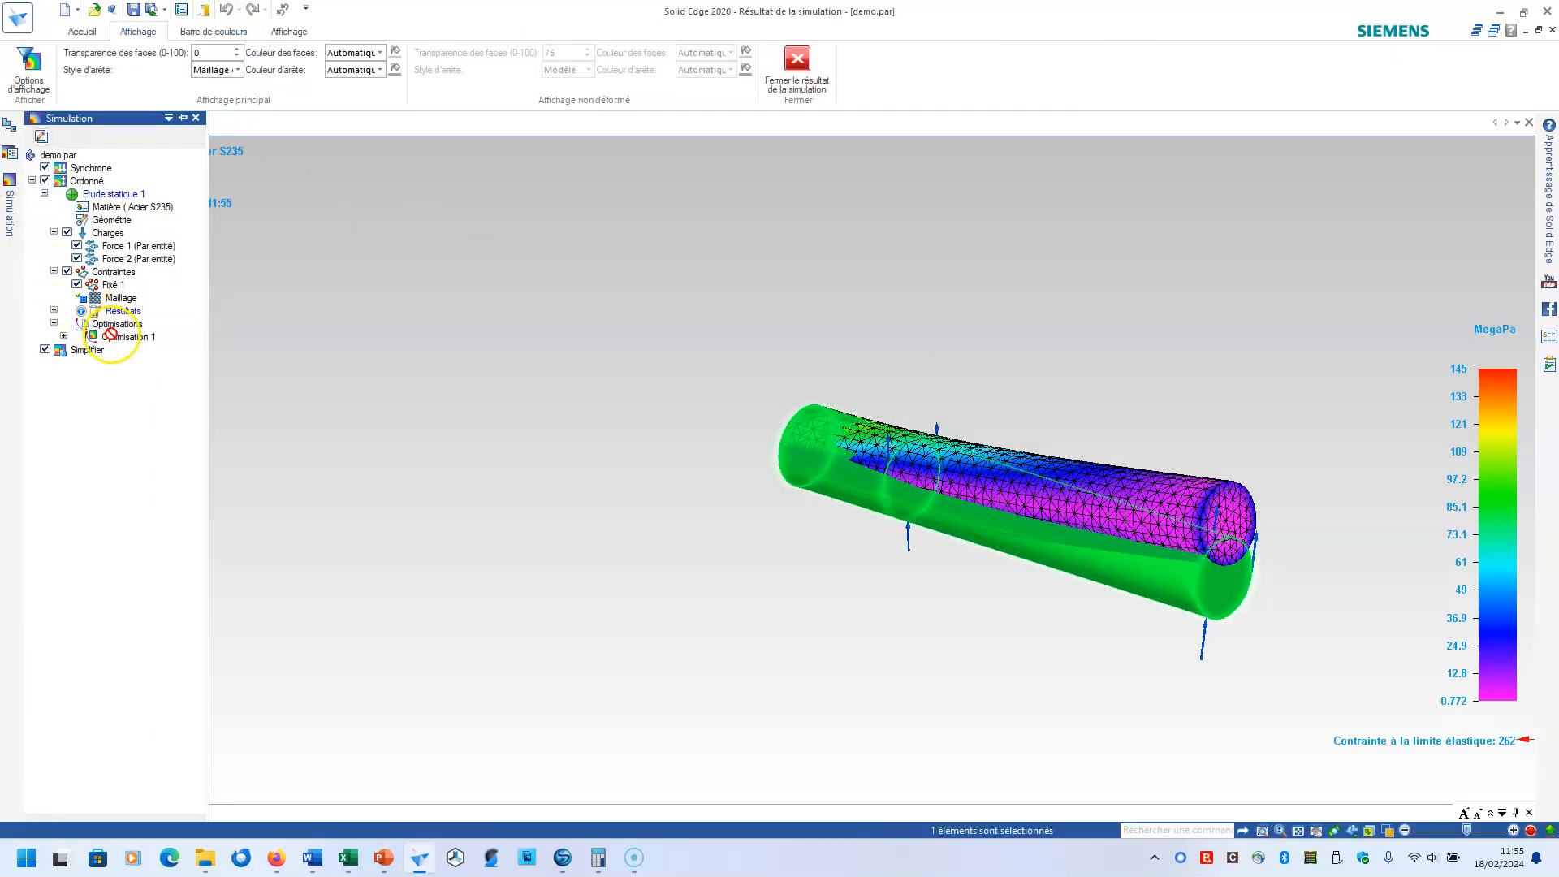
left_click(767, 78)
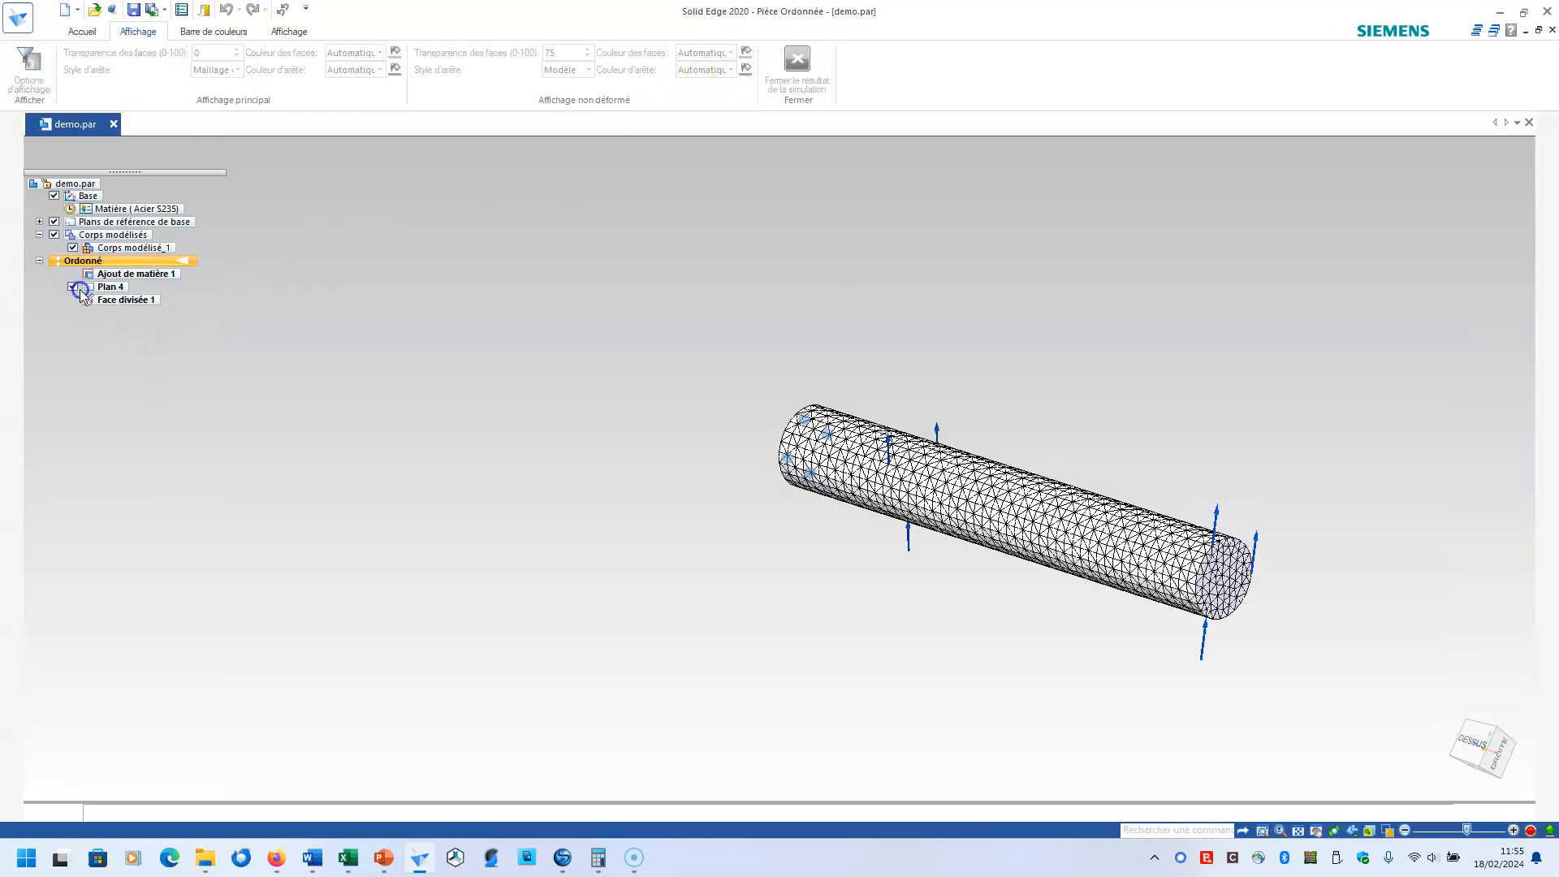
right_click(126, 338)
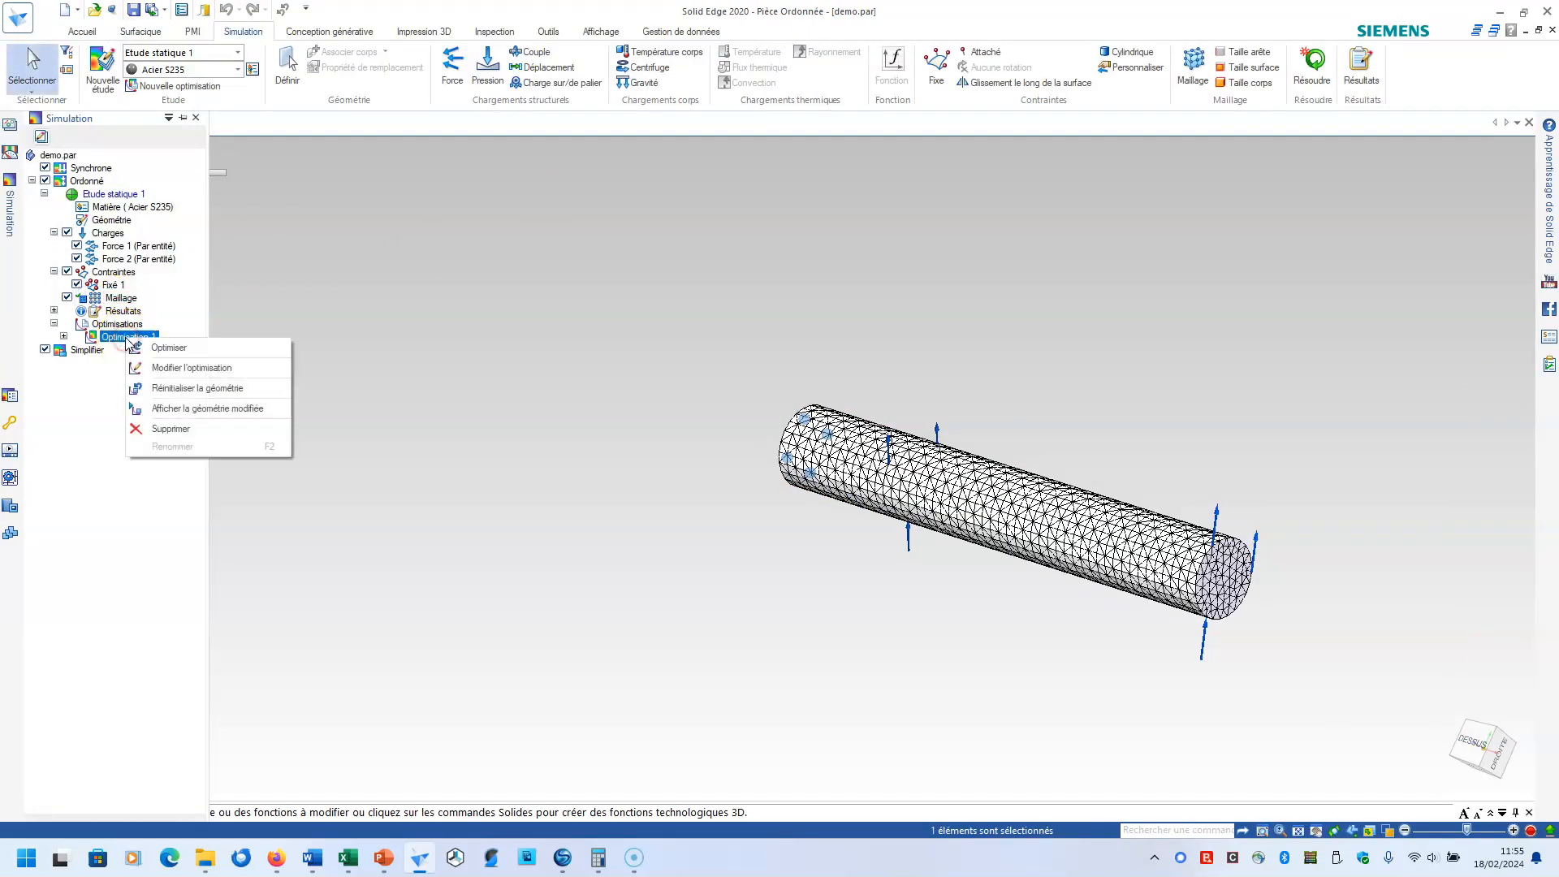
left_click(166, 428)
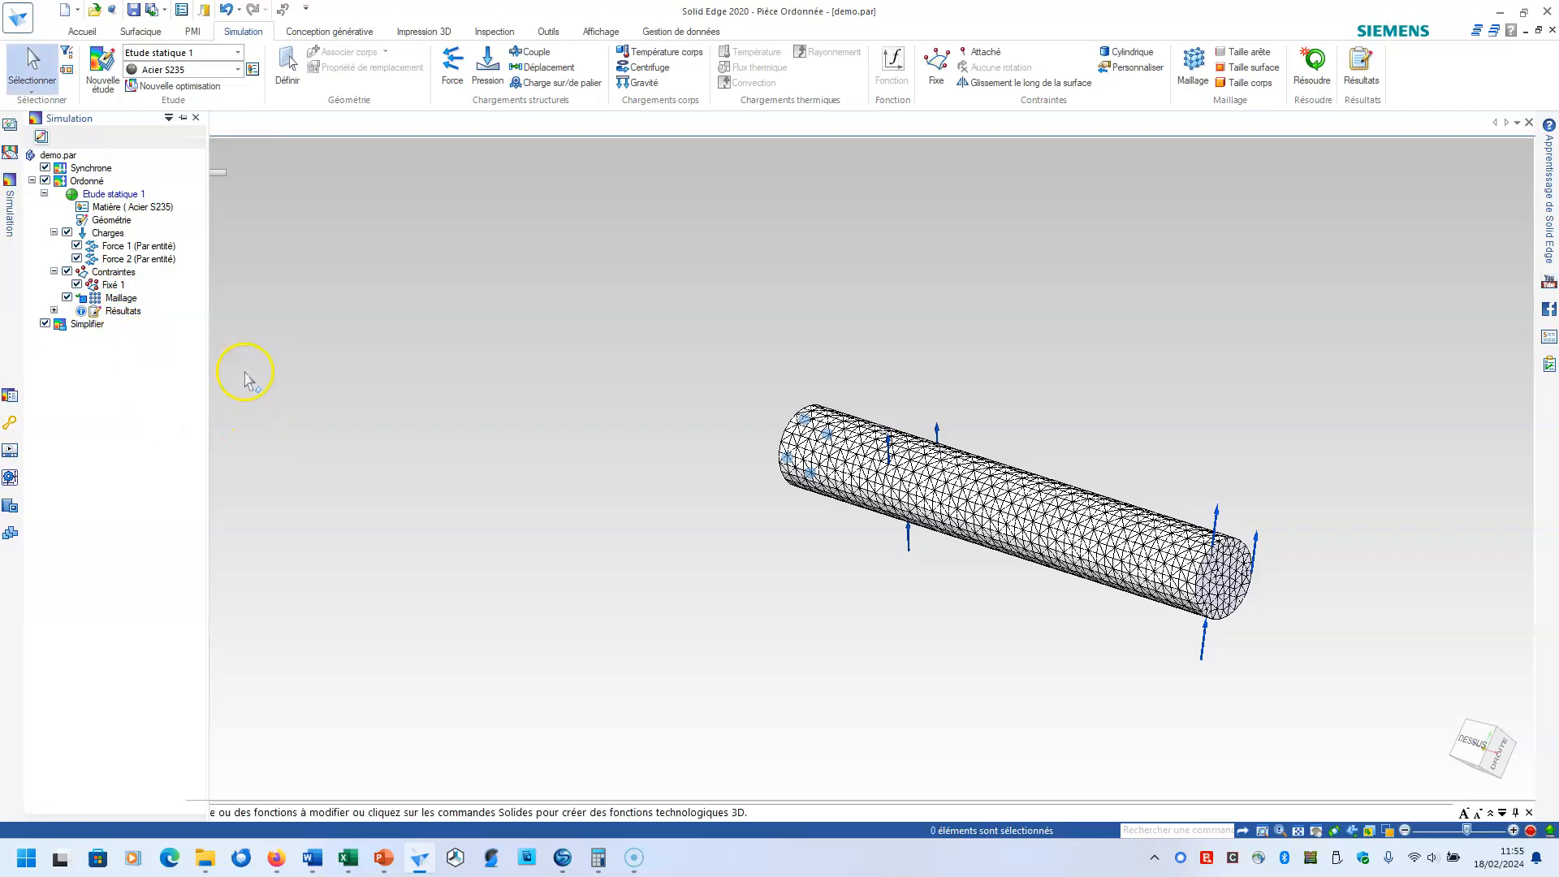
Step: Create a new optimisation with the minimum Translation totale displacement result as its design objective
left_click(178, 87)
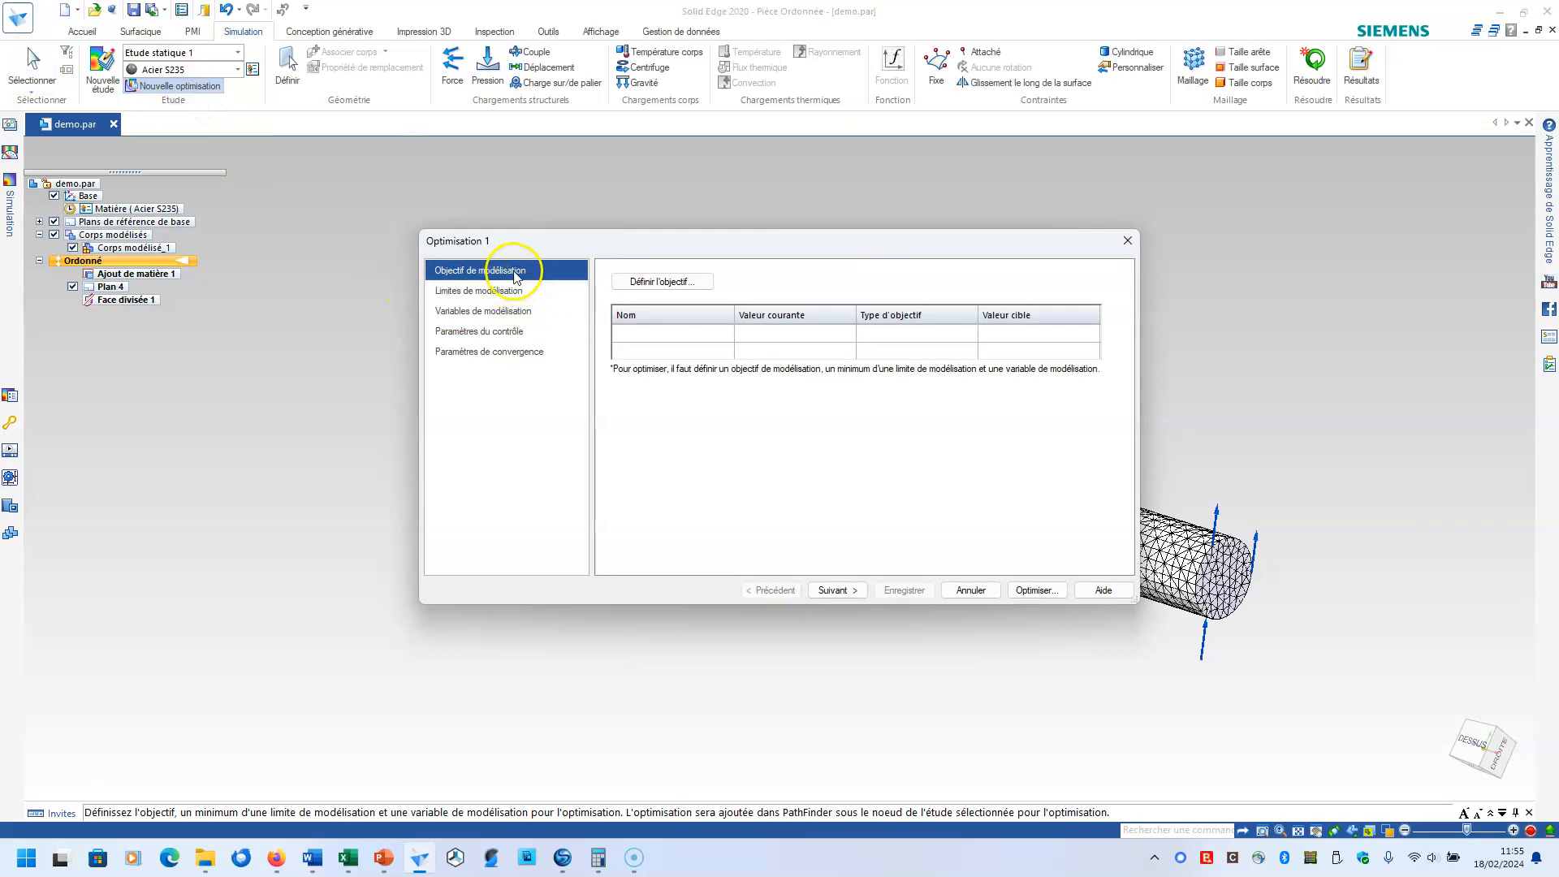
left_click(653, 282)
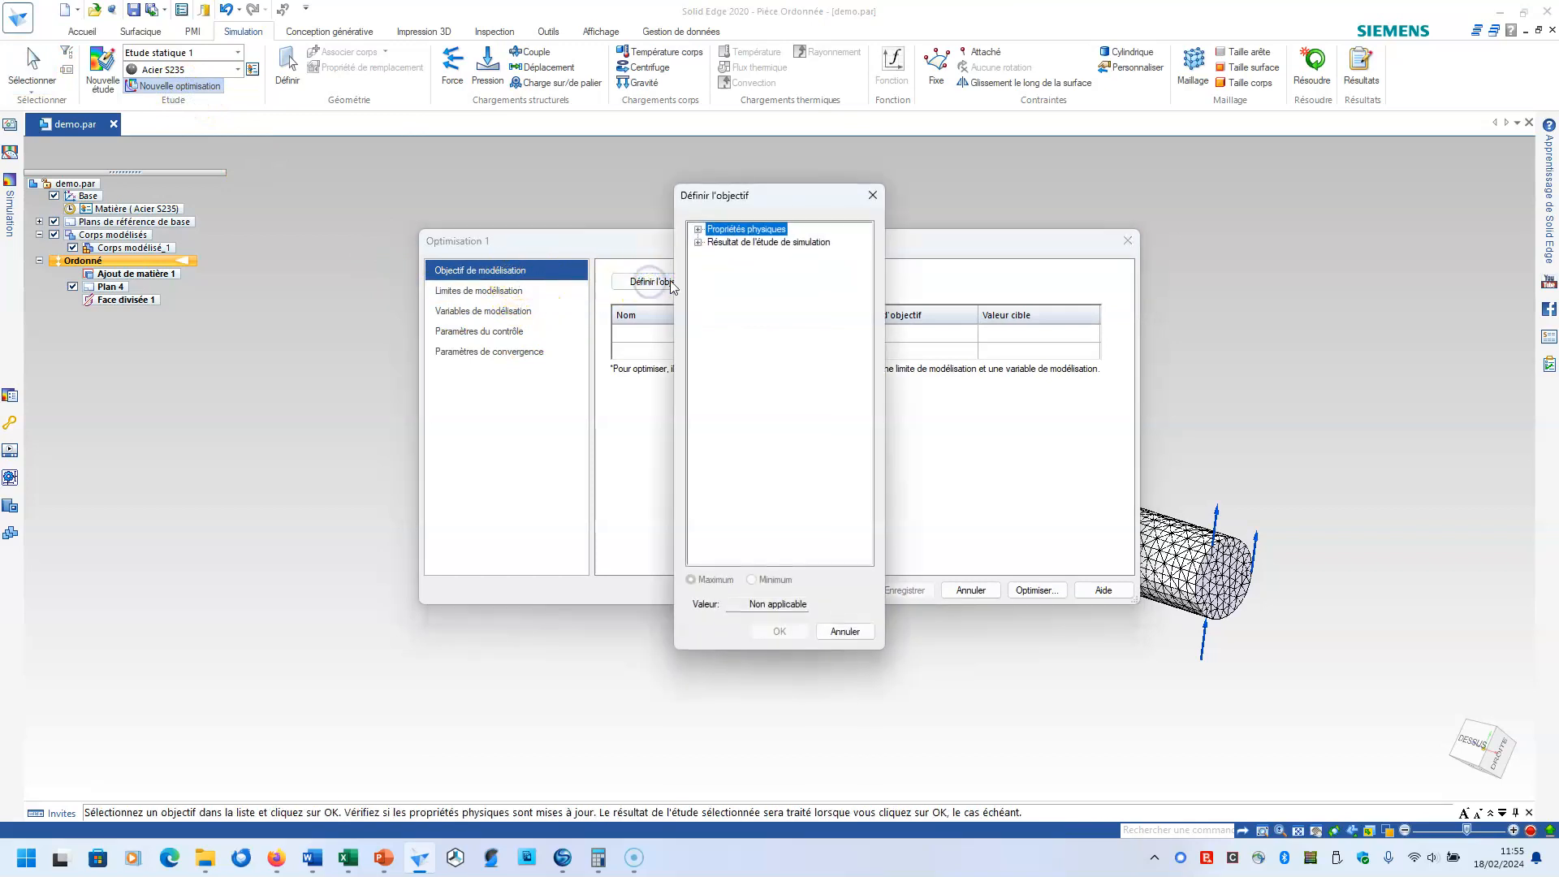
left_click(698, 243)
left_click(713, 256)
left_click(759, 270)
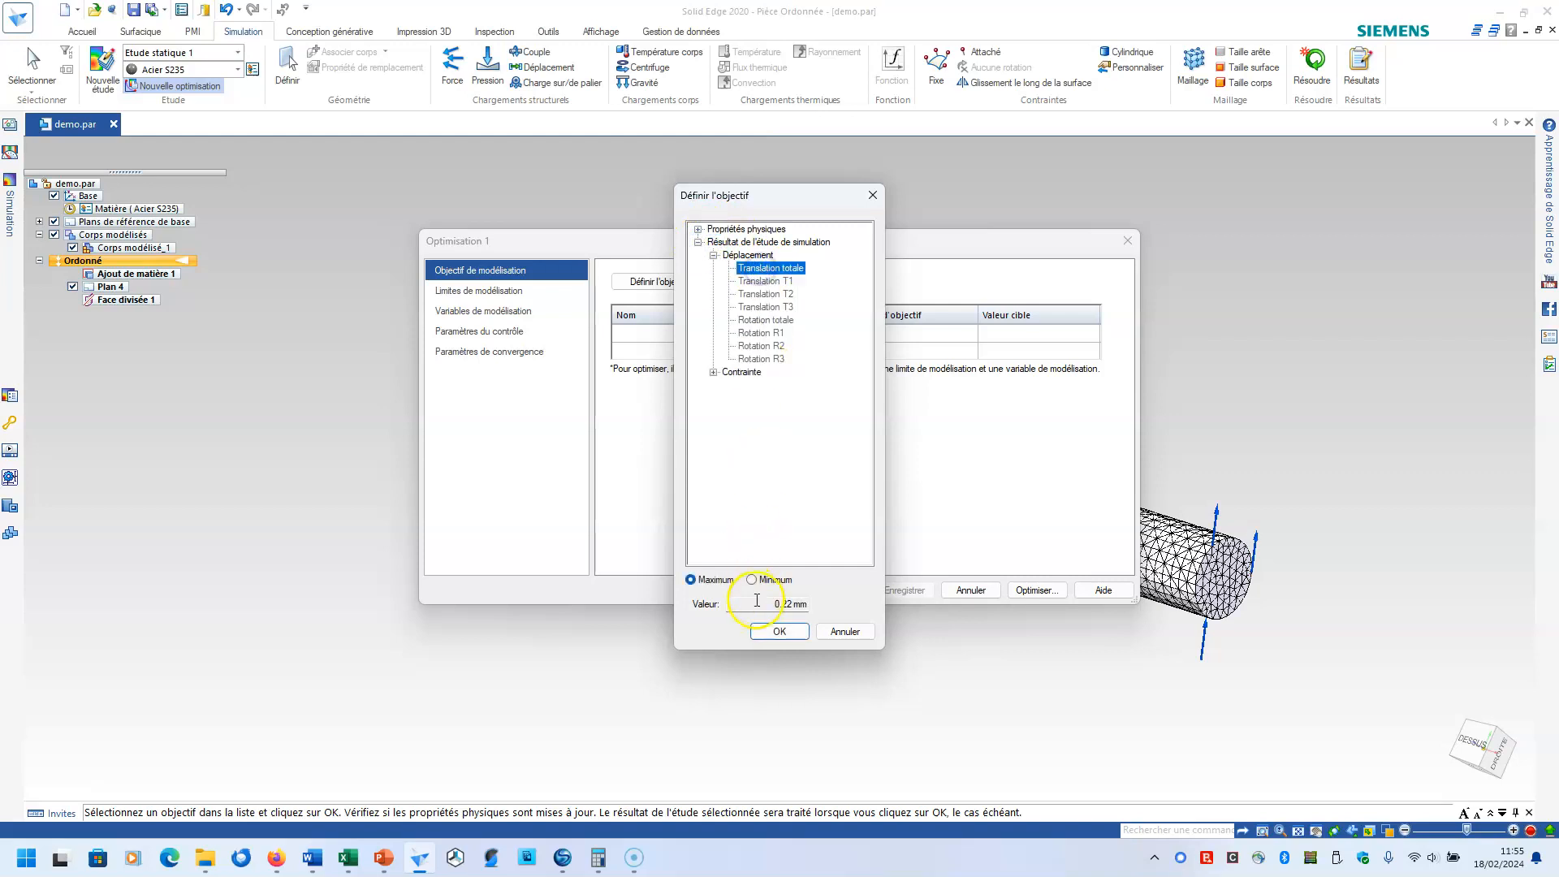
left_click(752, 579)
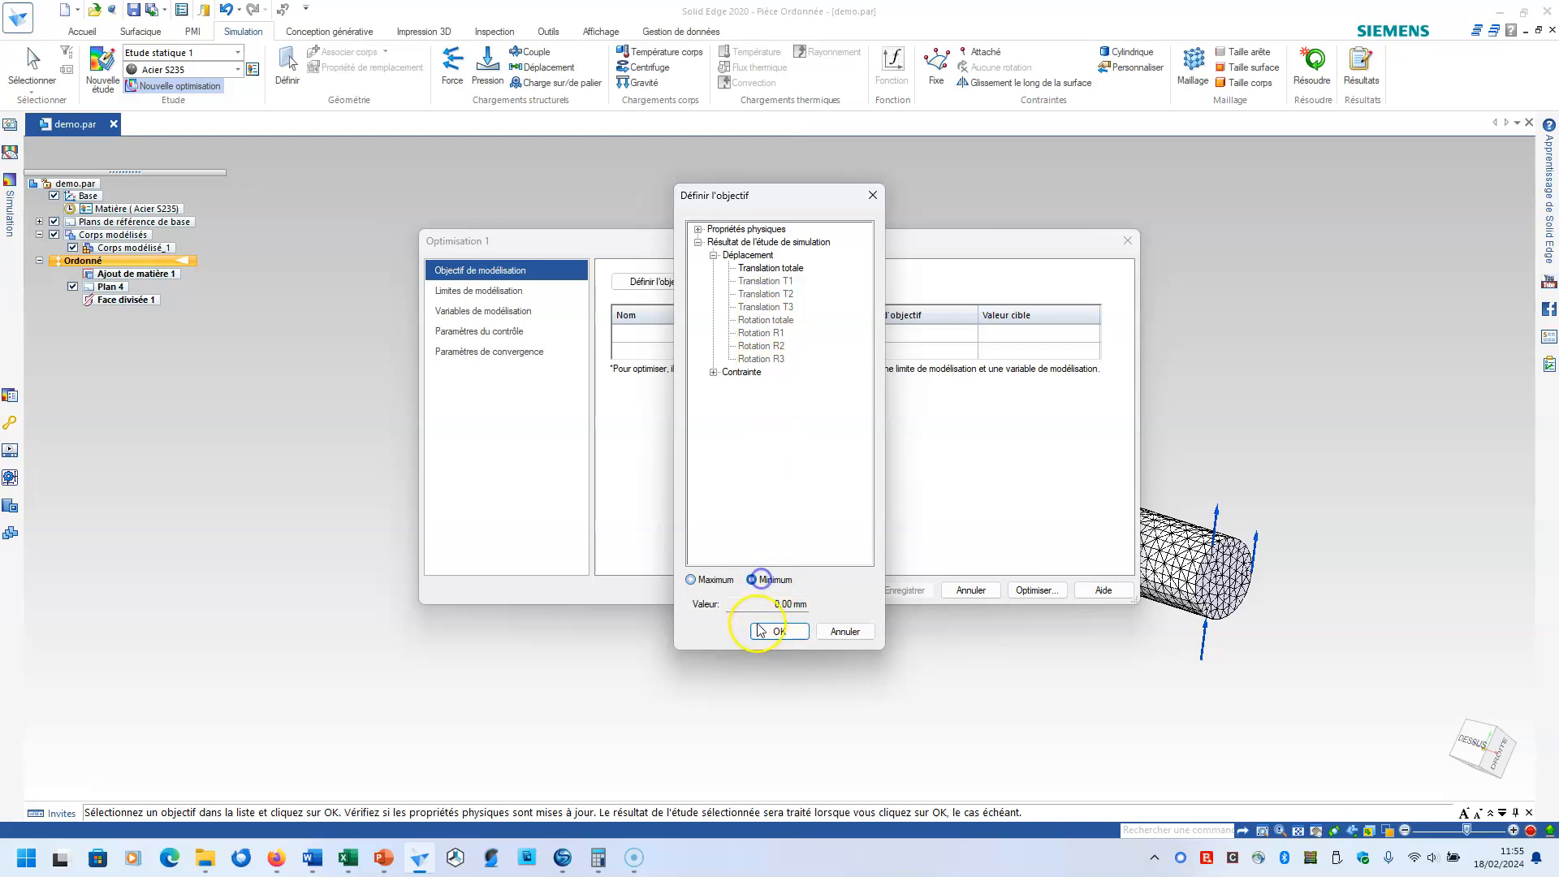
left_click(769, 631)
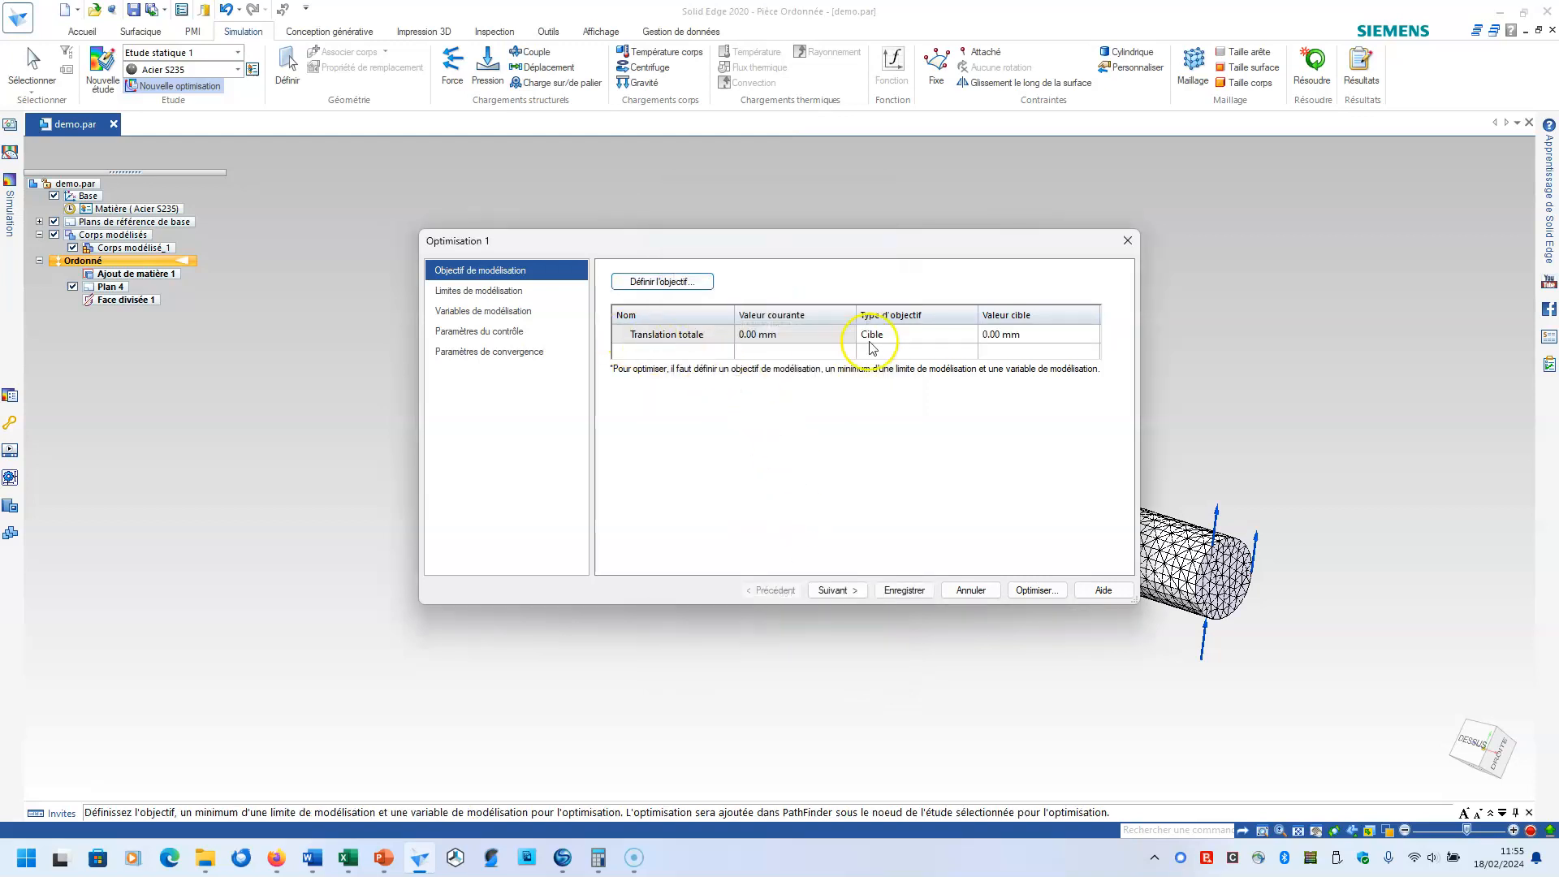
Step: Set the objective type of Translation totale to Minimiser
left_click(965, 338)
left_click(970, 335)
left_click(932, 355)
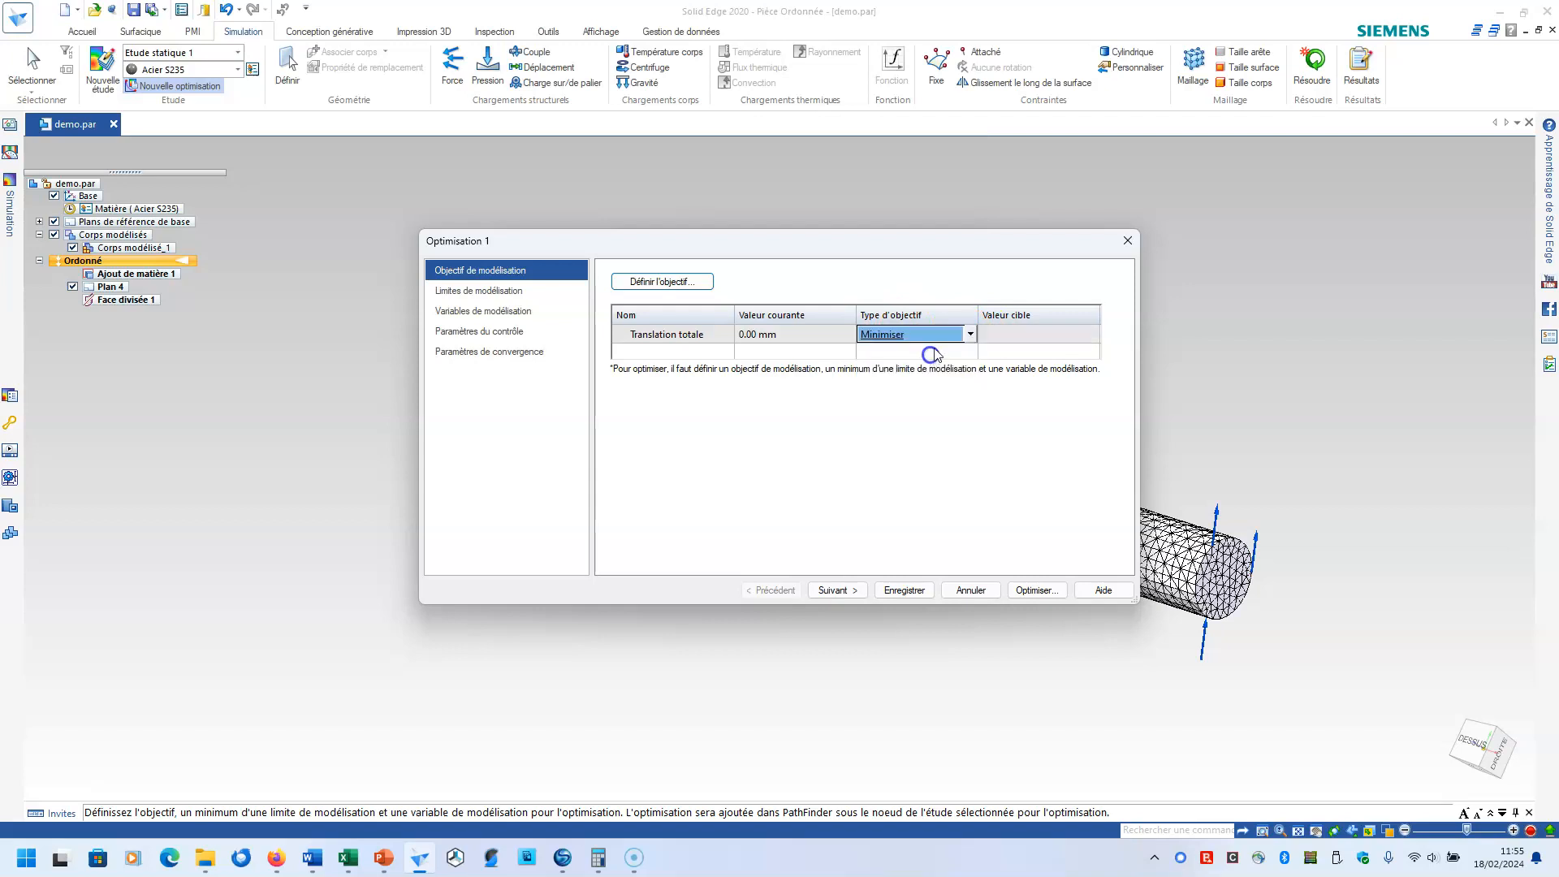
left_click(968, 333)
left_click(969, 332)
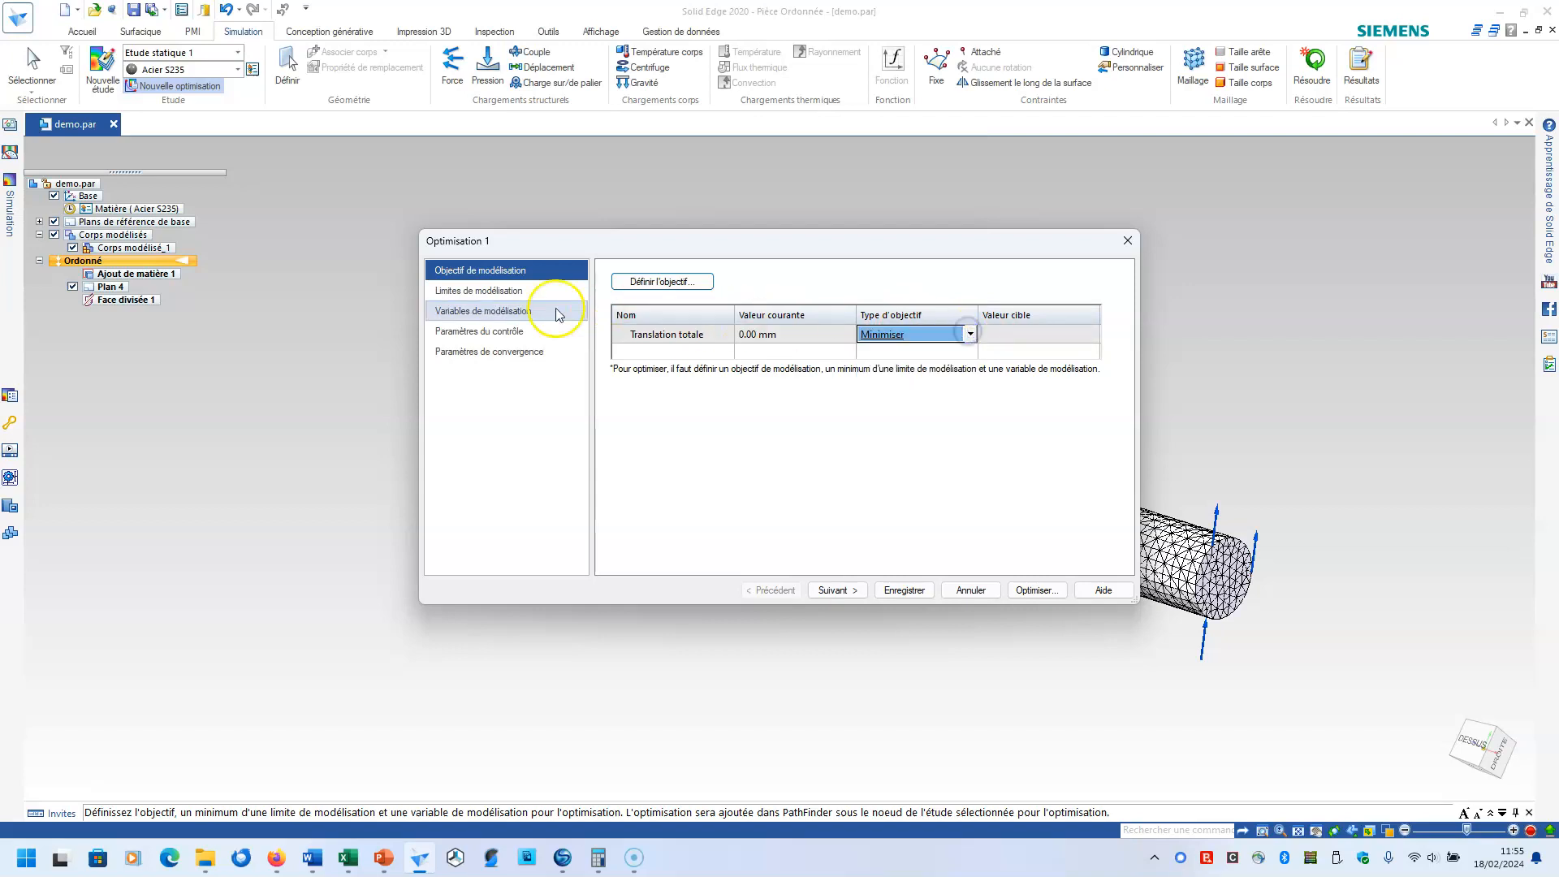
Step: Add the physical property Masse as a design limit of the optimisation
left_click(493, 294)
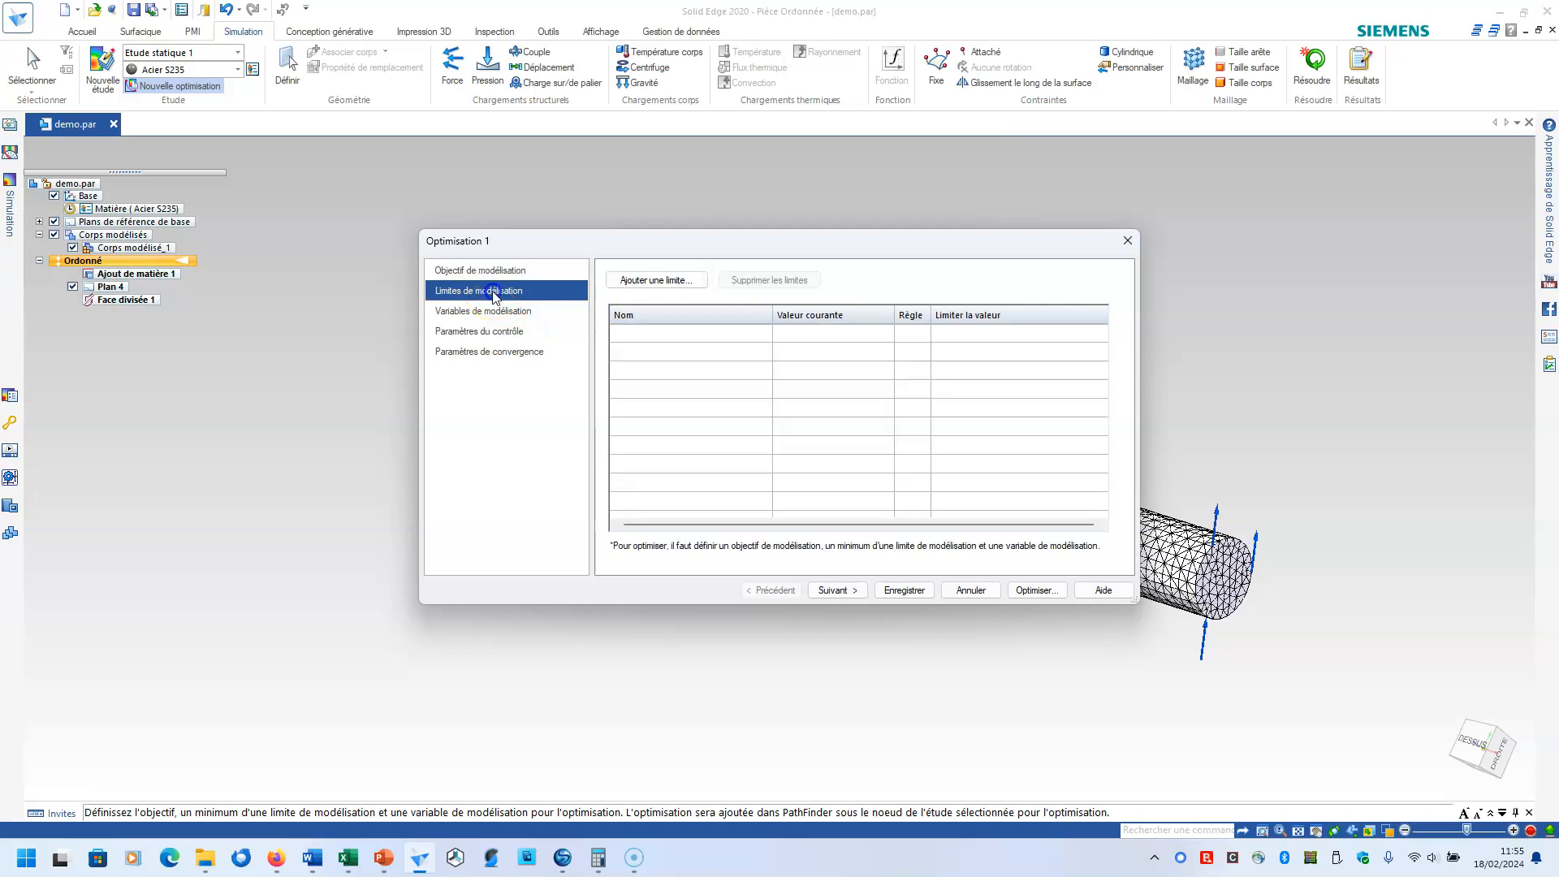
left_click(671, 281)
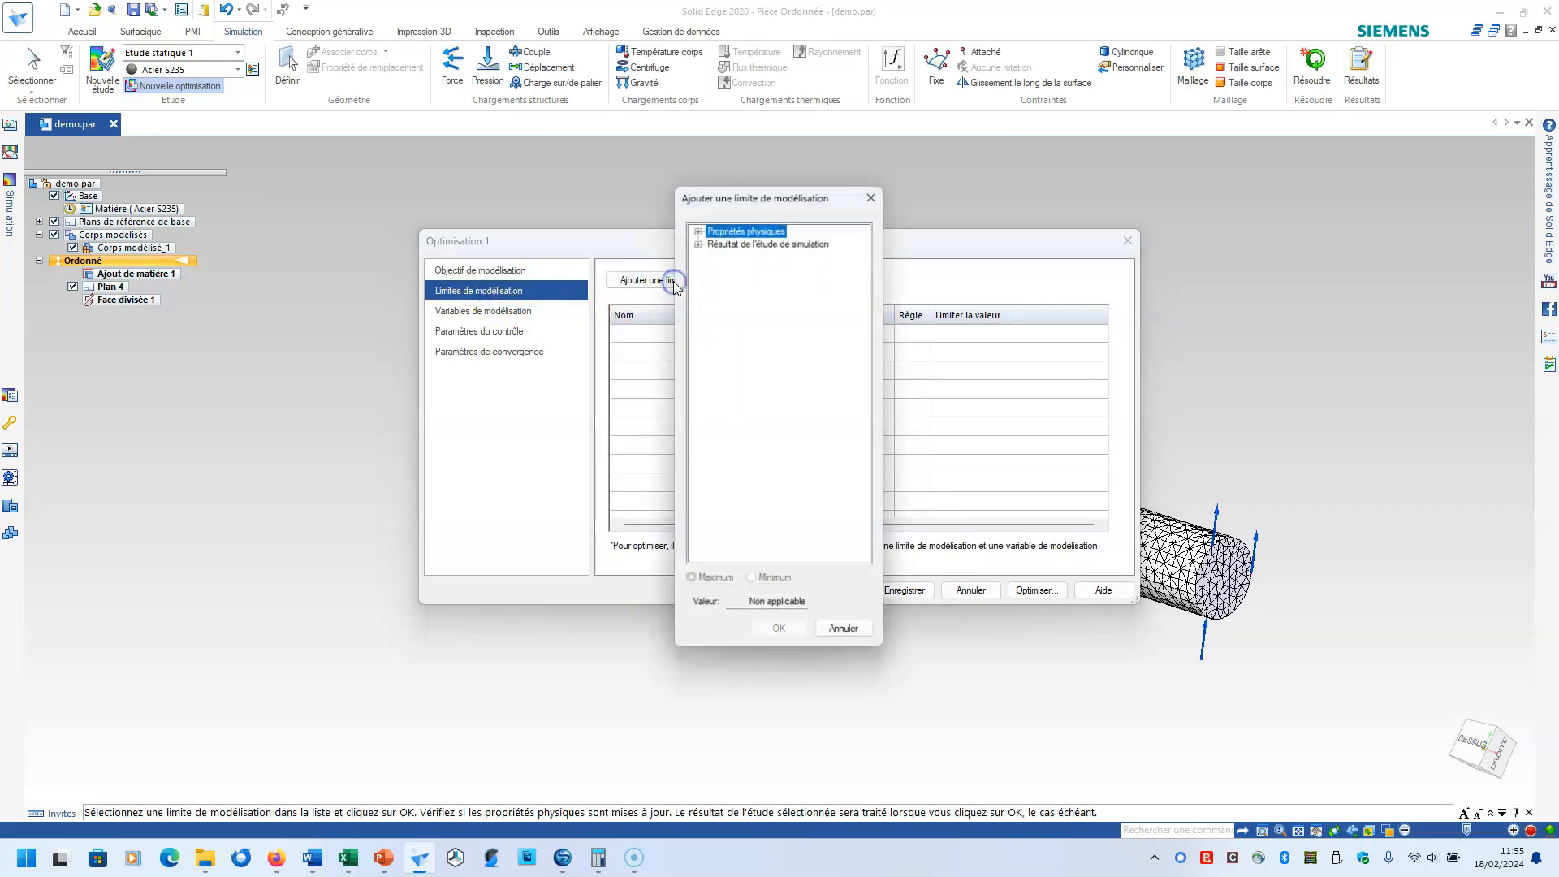
left_click(698, 230)
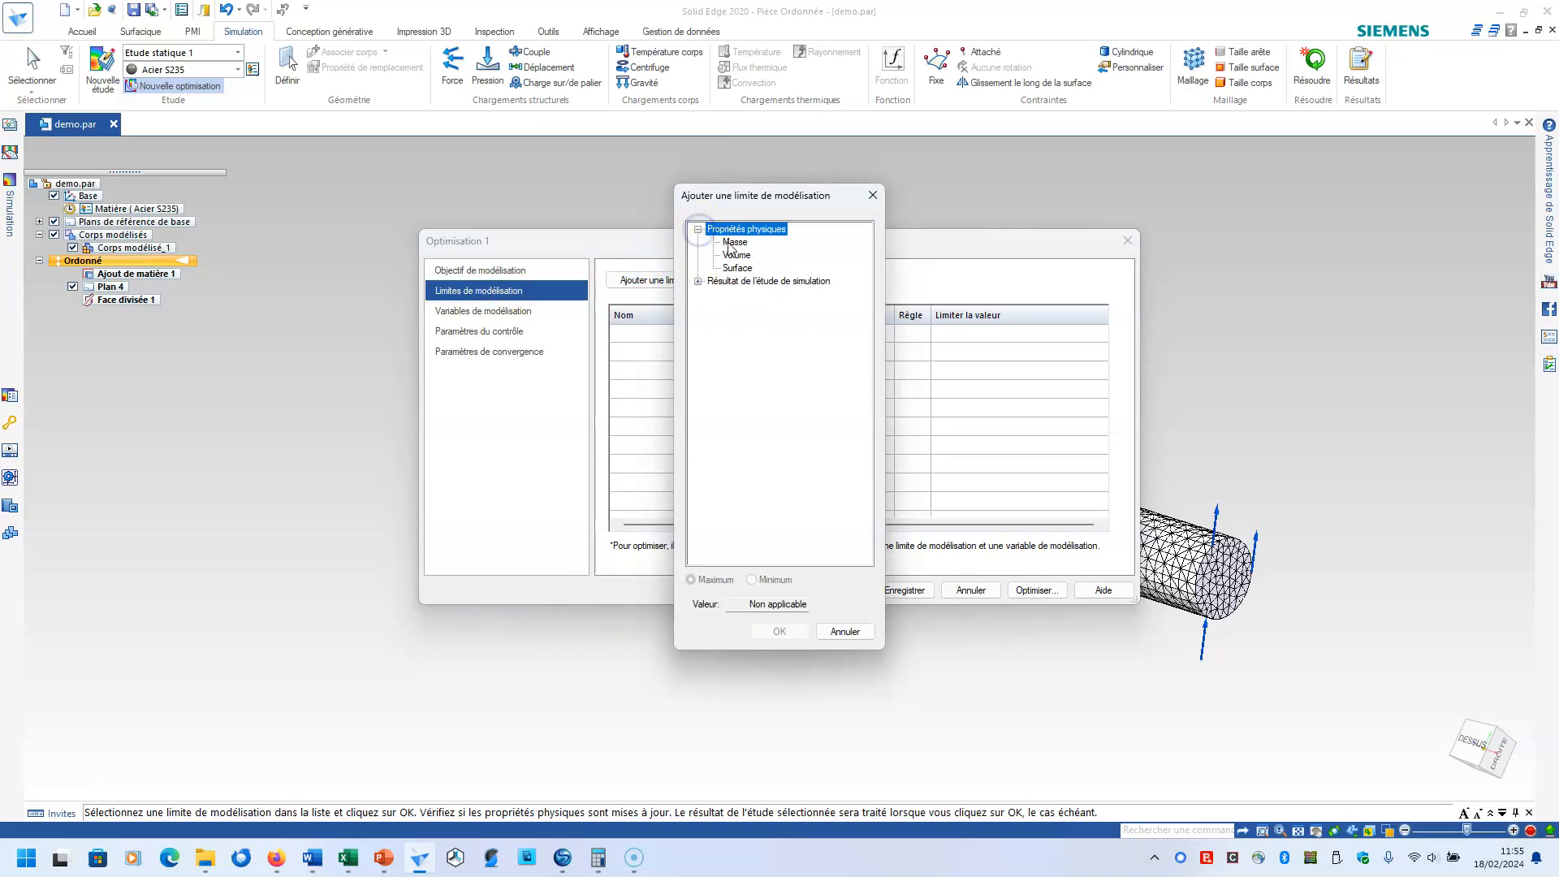
left_click(732, 243)
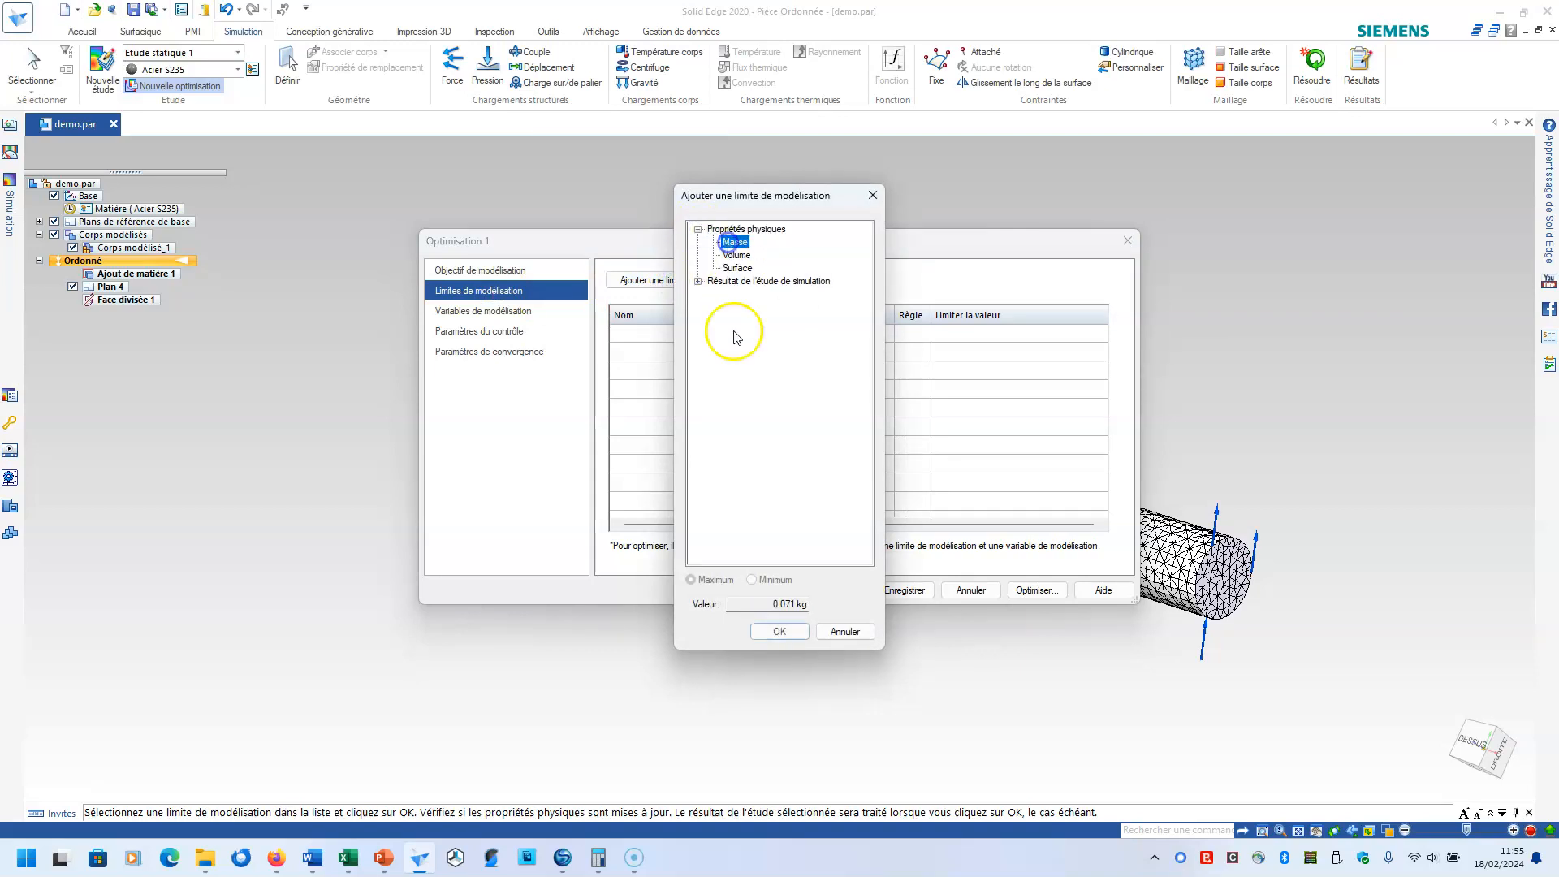
left_click(781, 630)
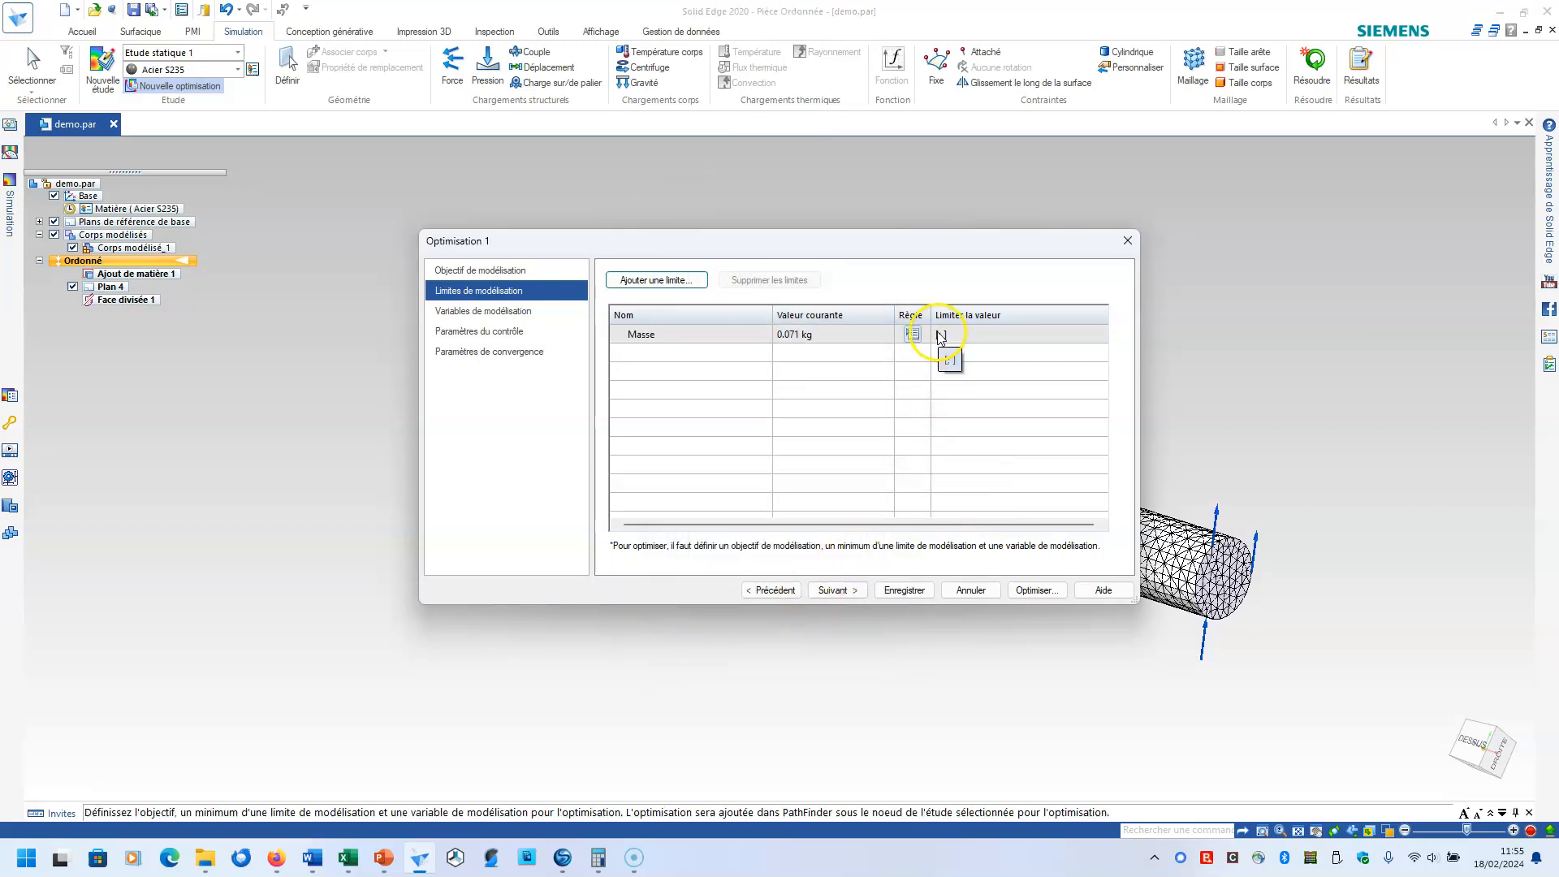
Step: Limit the mass to greater than or equal to 0.050 kg and less than or equal to 0.800 kg
left_click(913, 334)
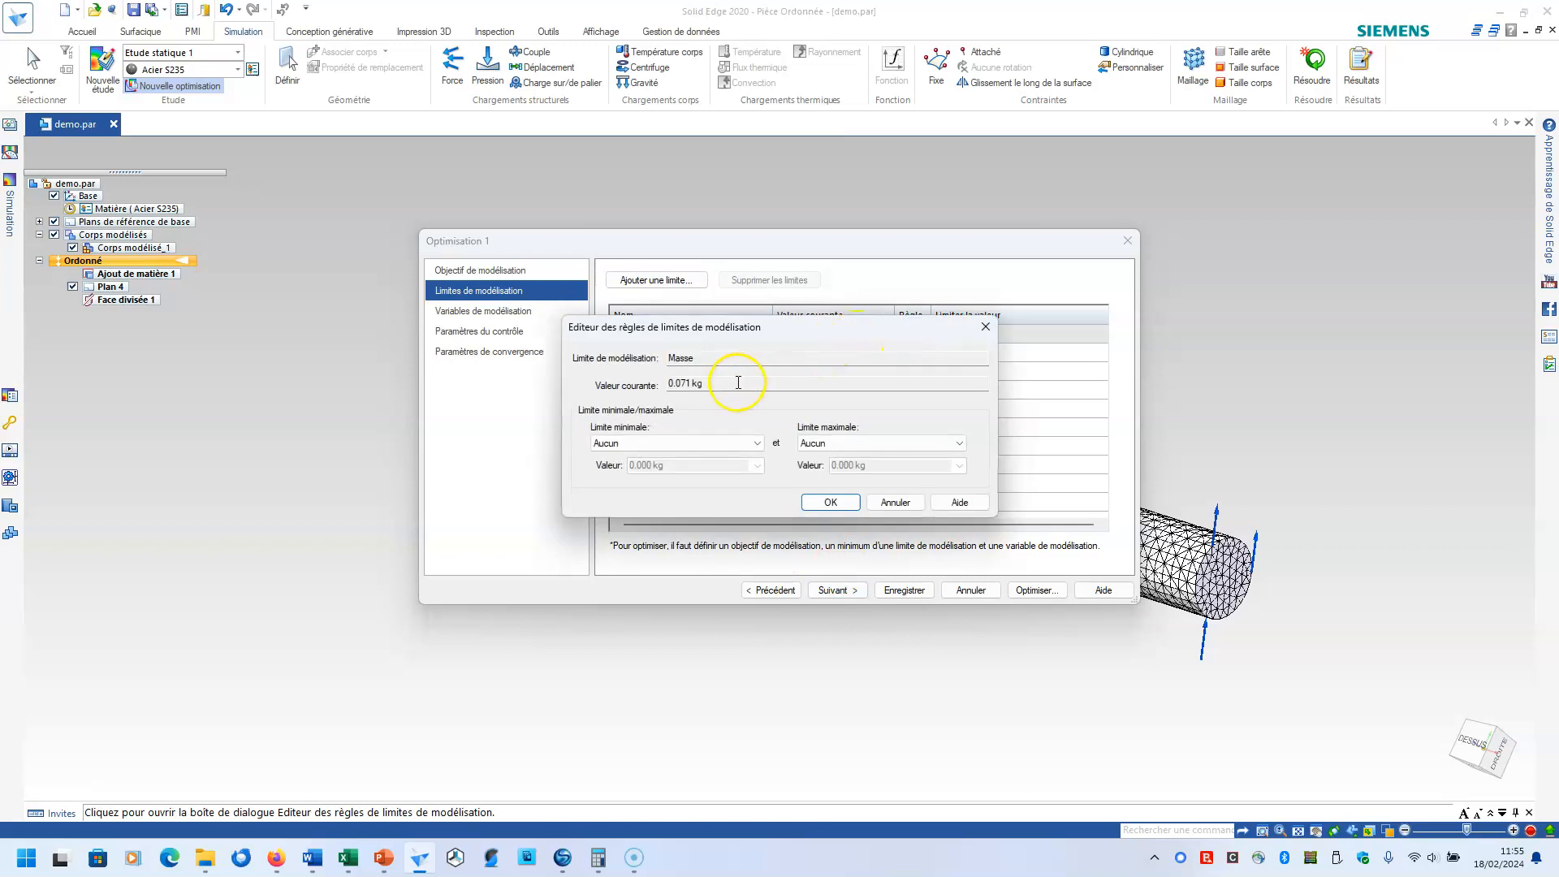
left_click(663, 439)
left_click(655, 458)
left_click(641, 468)
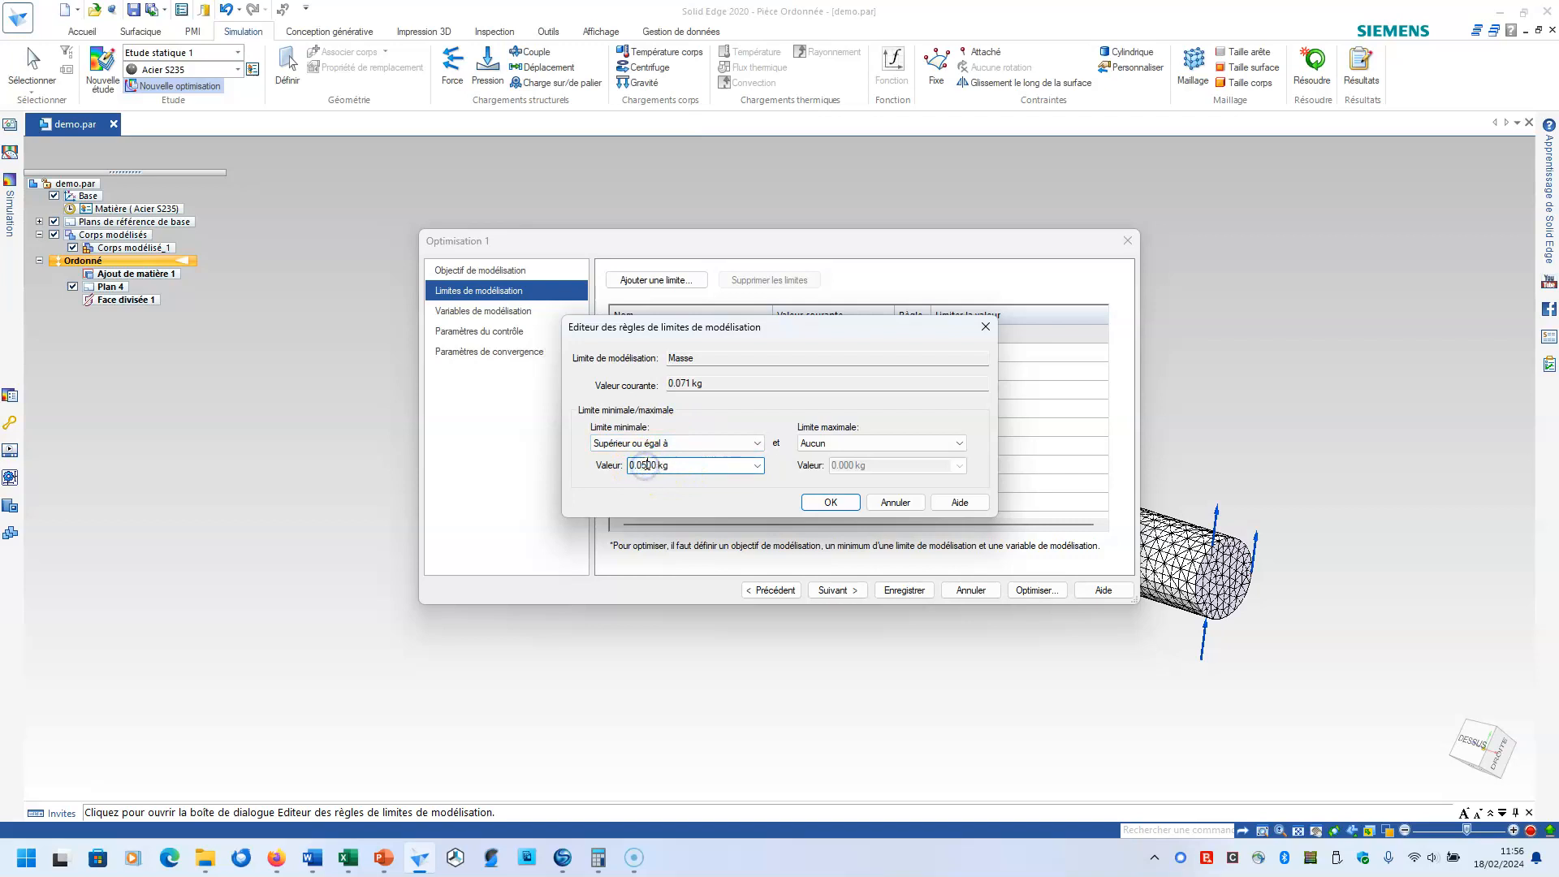
left_click(860, 445)
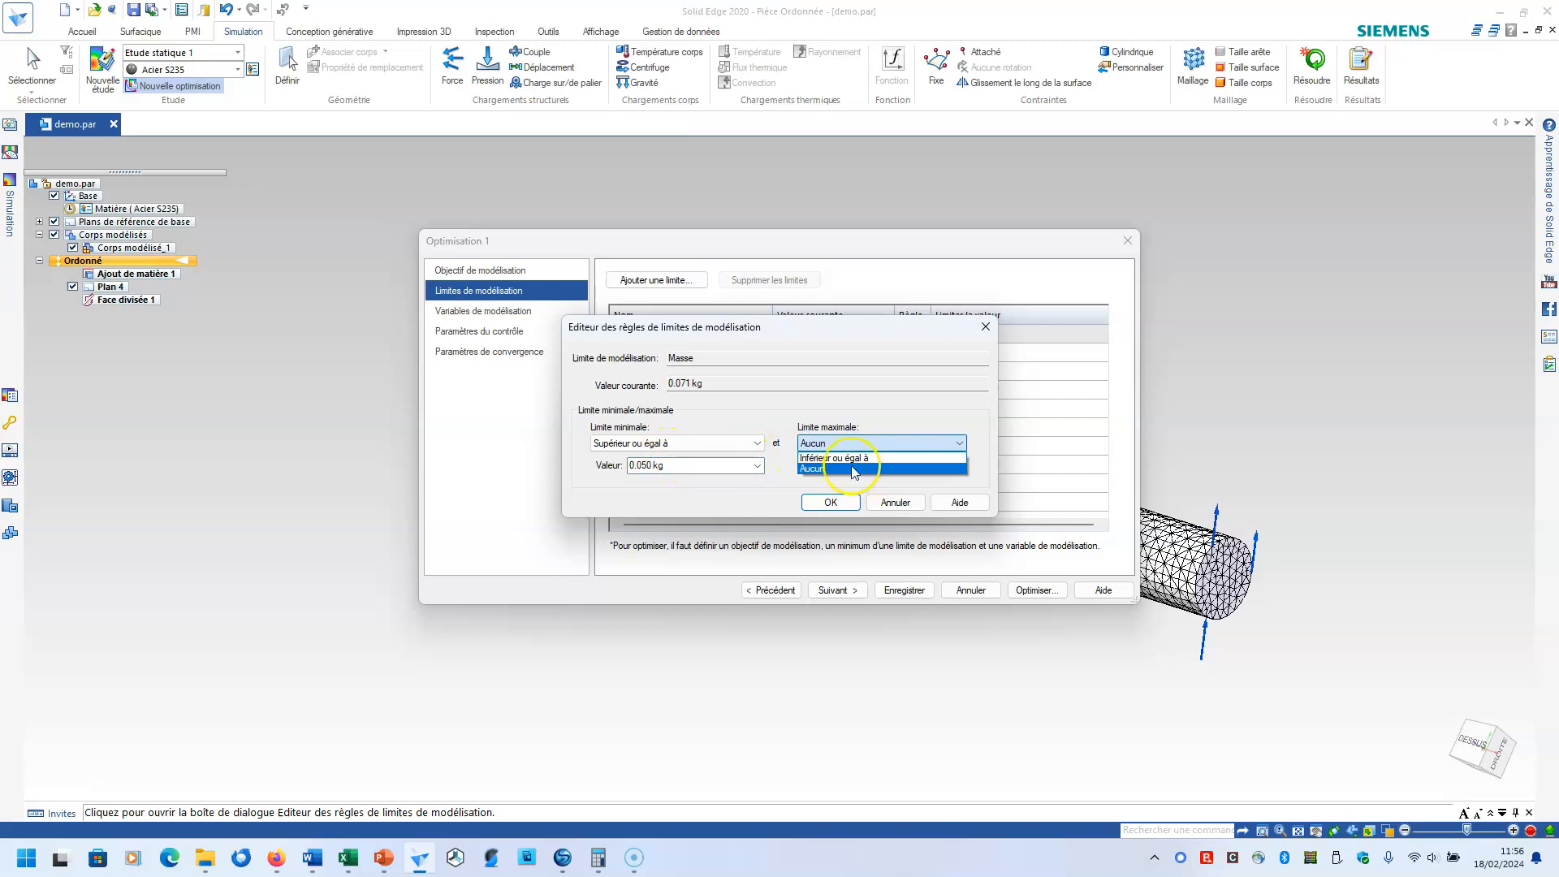
left_click(839, 458)
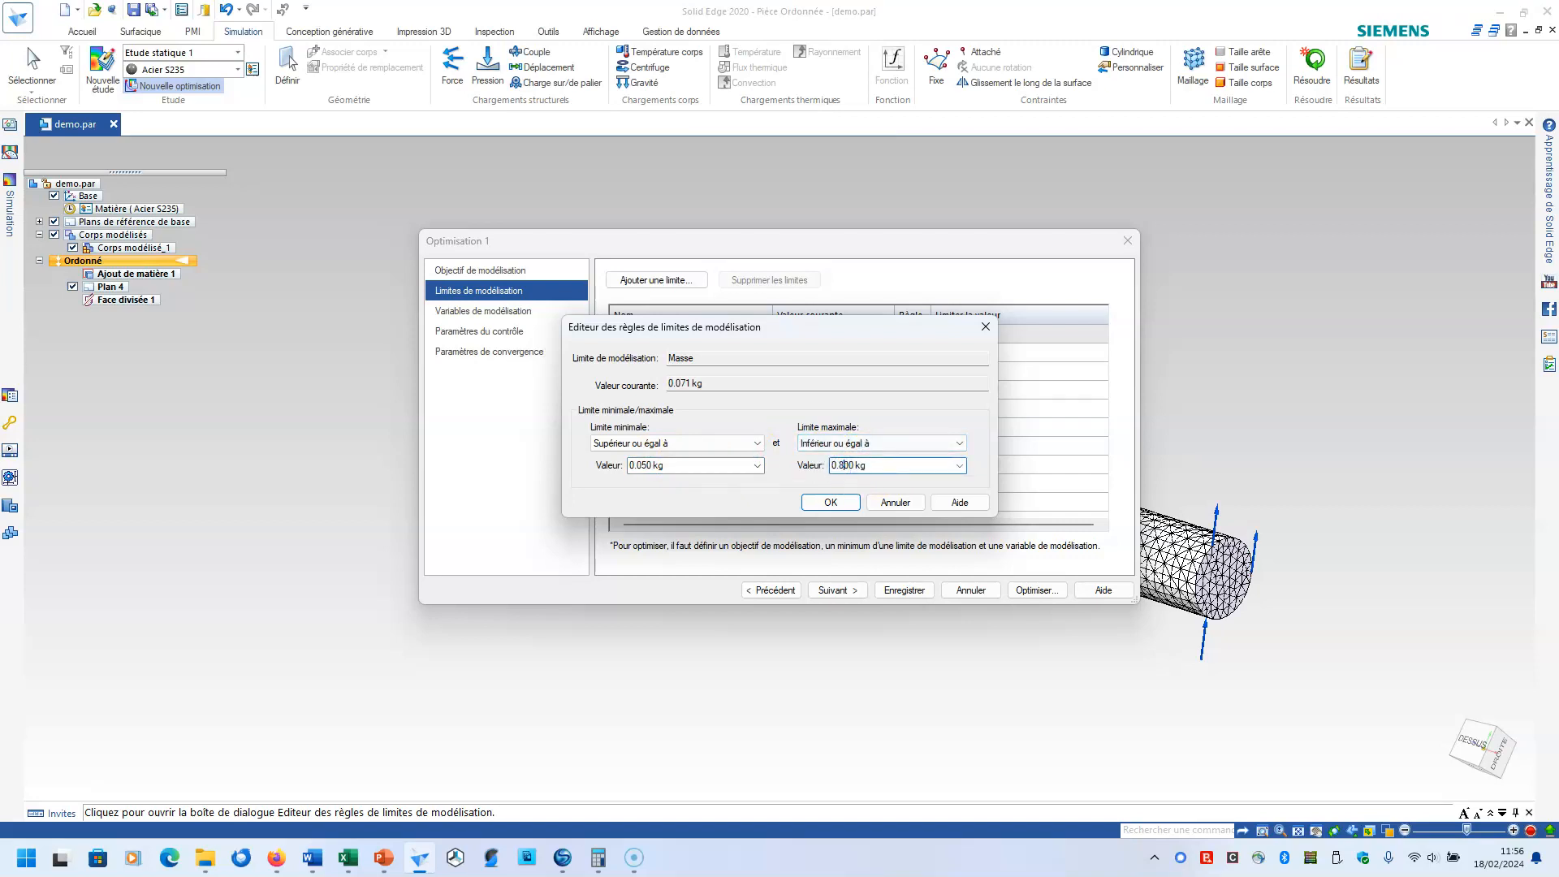
left_click(831, 503)
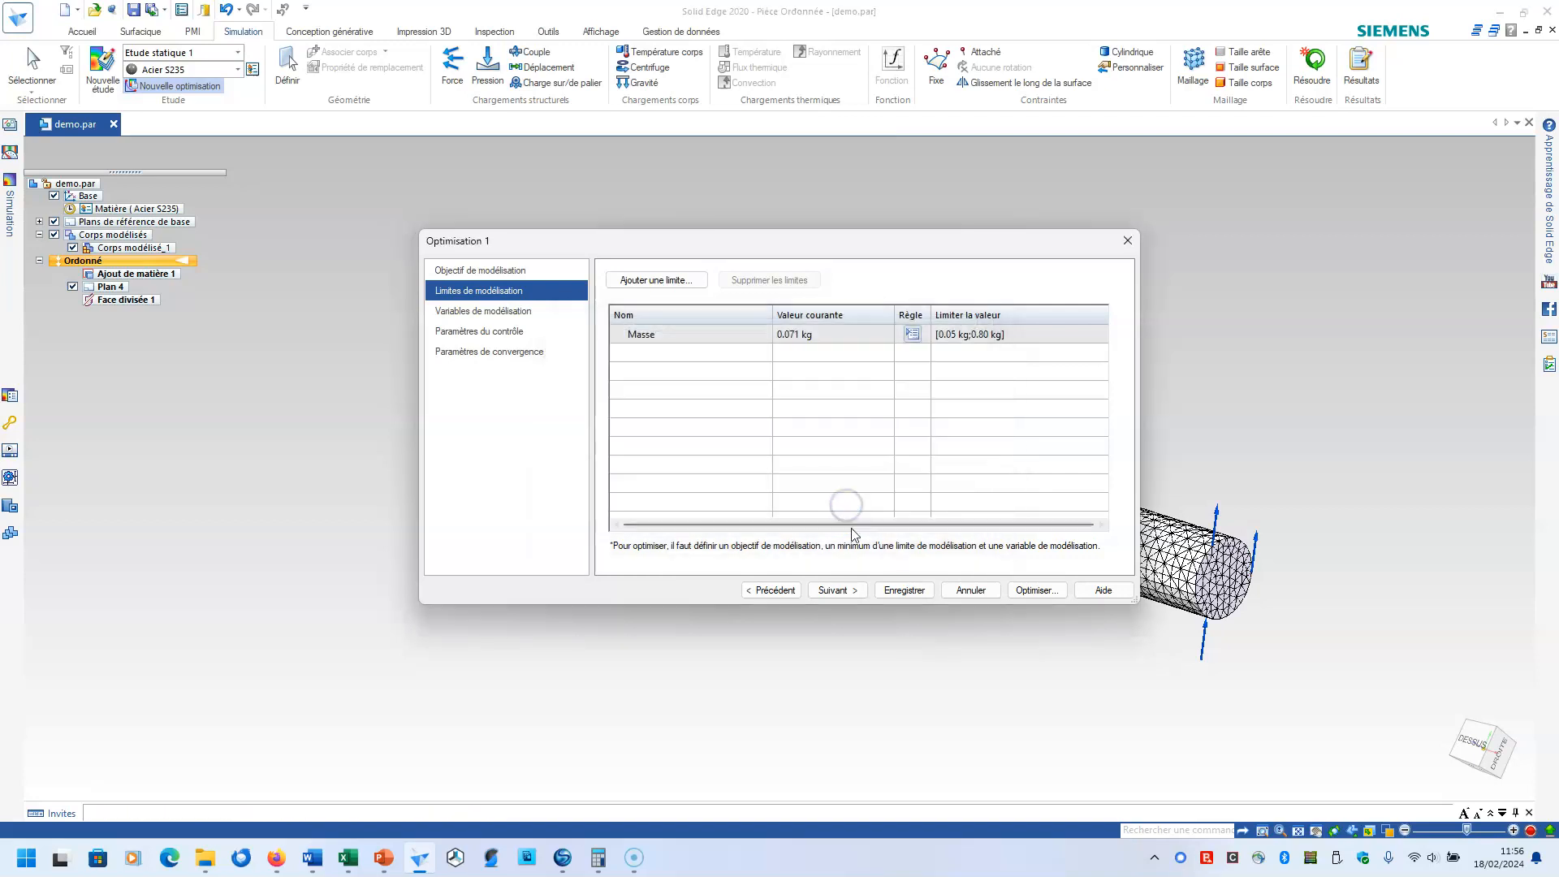
Step: Add the cylinder's diameter dimension V416 from the variable table as a design variable of the optimisation
left_click(492, 311)
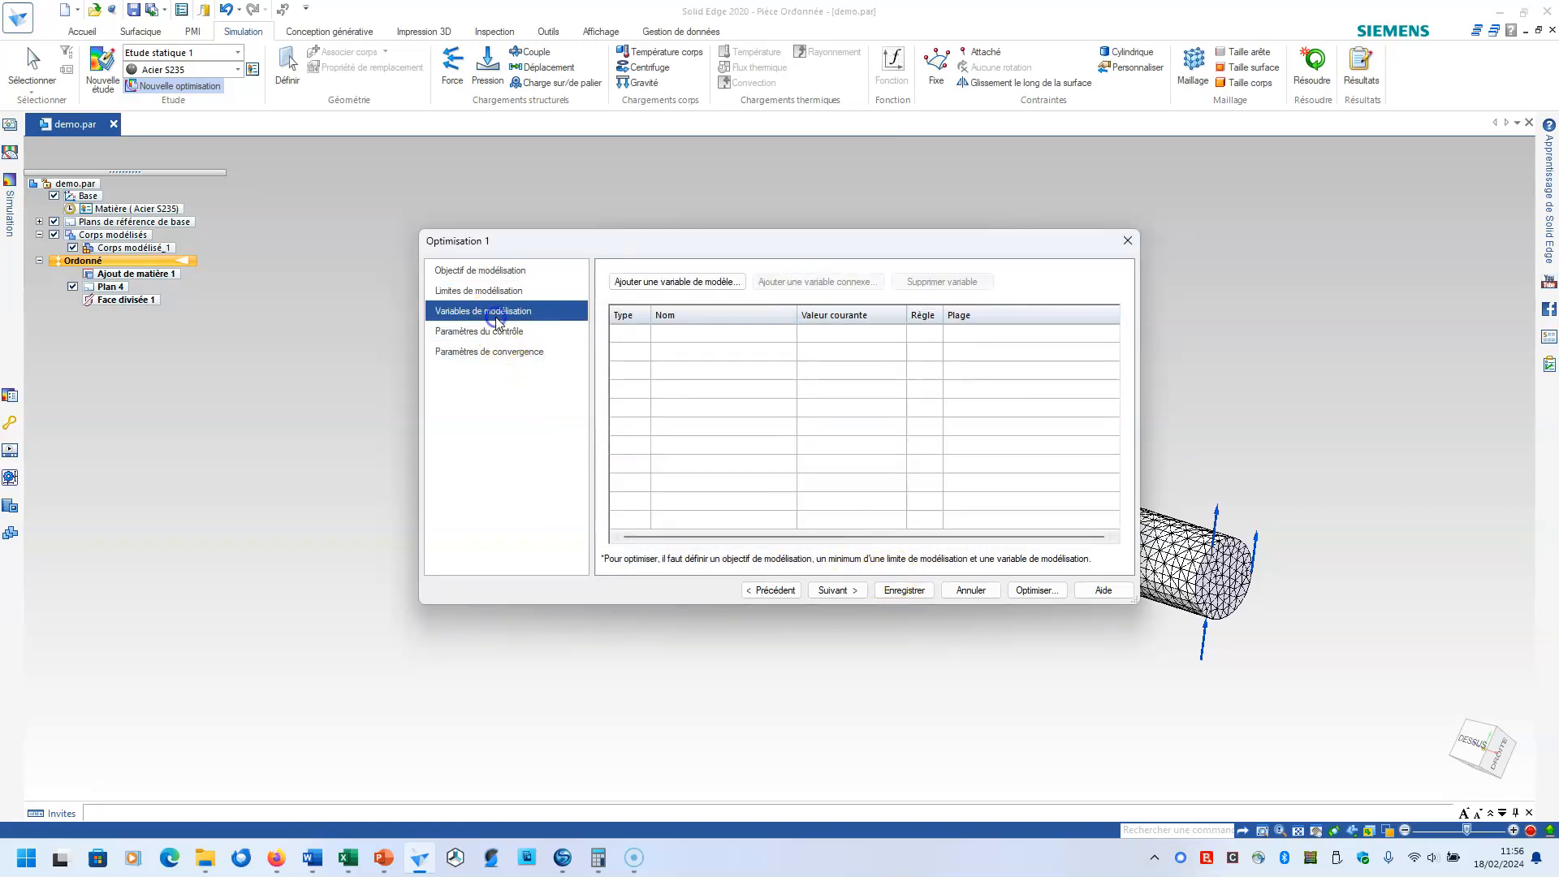
left_click(637, 284)
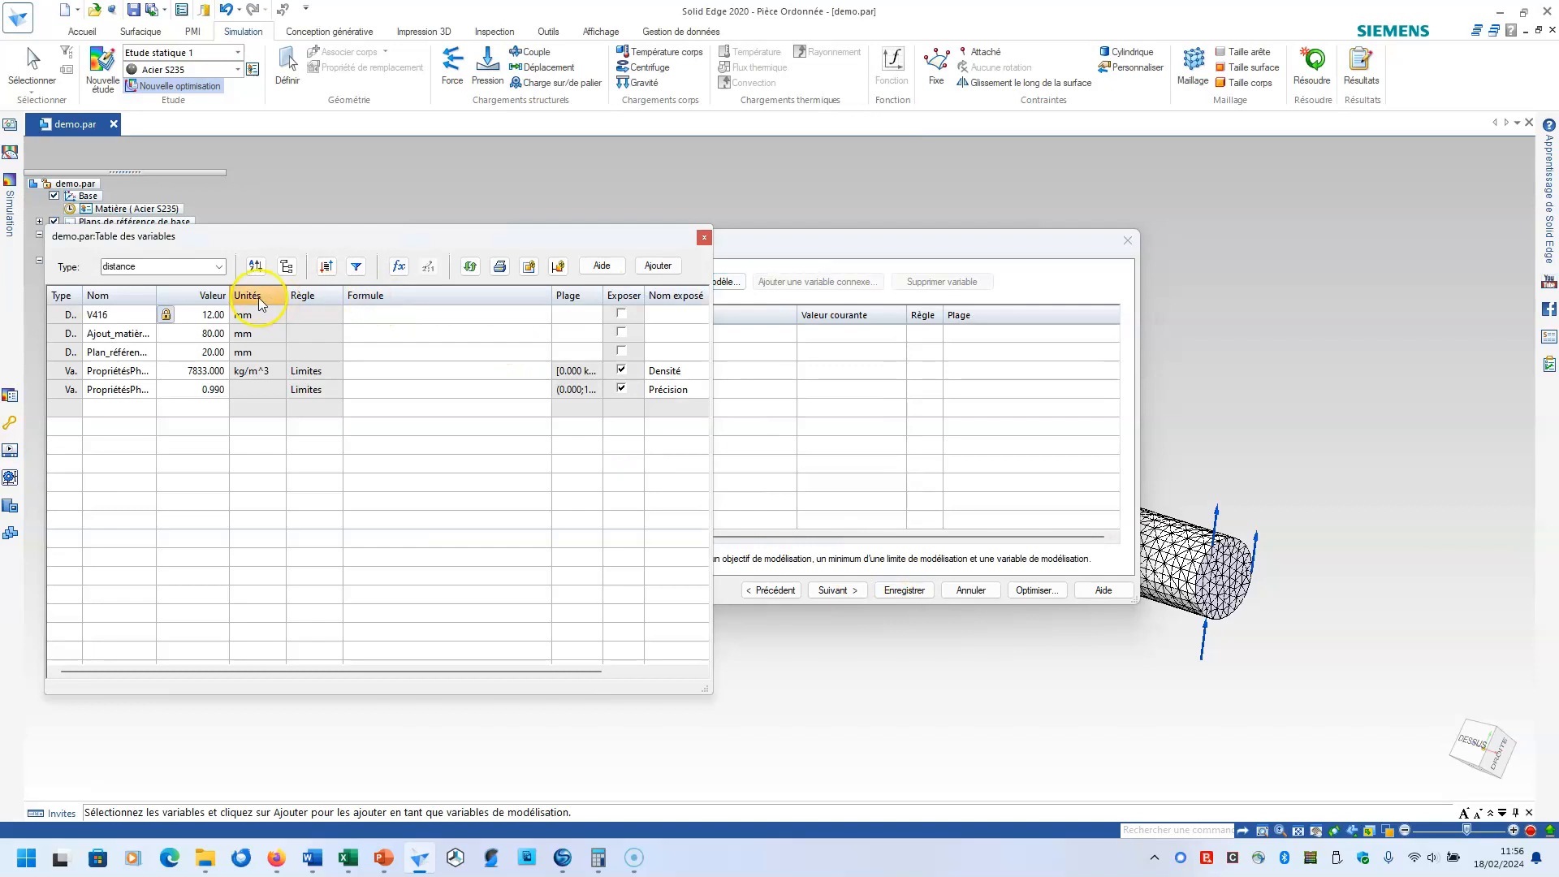
left_click(89, 317)
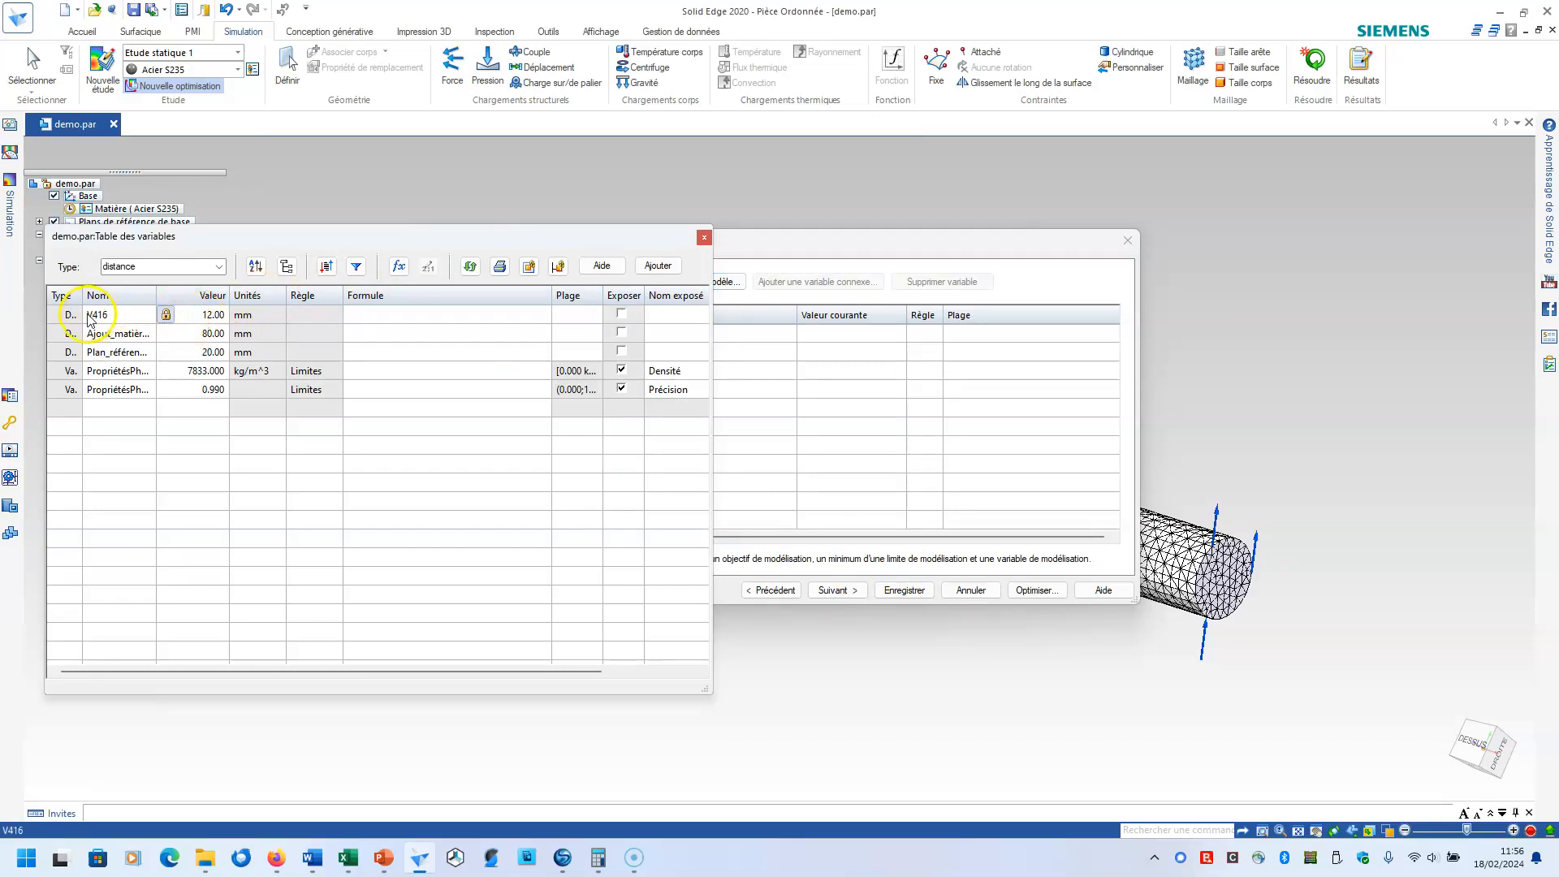
left_click(70, 317)
left_click(658, 266)
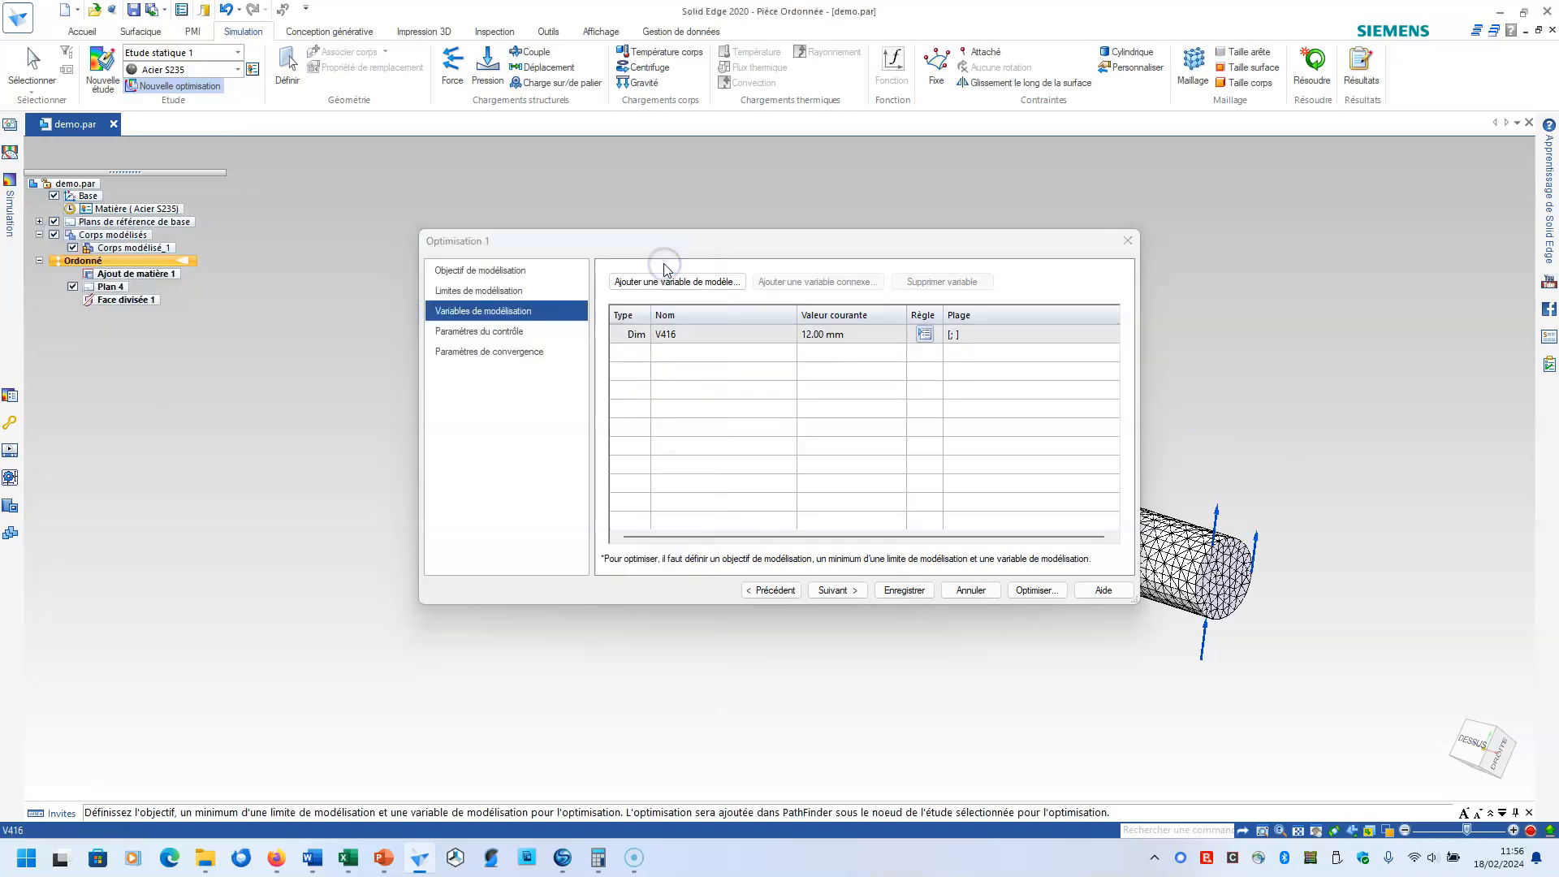
Step: Add the extrusion depth Ajout_matière_1_Profondeur_finie from the variable table as a second design variable
left_click(650, 281)
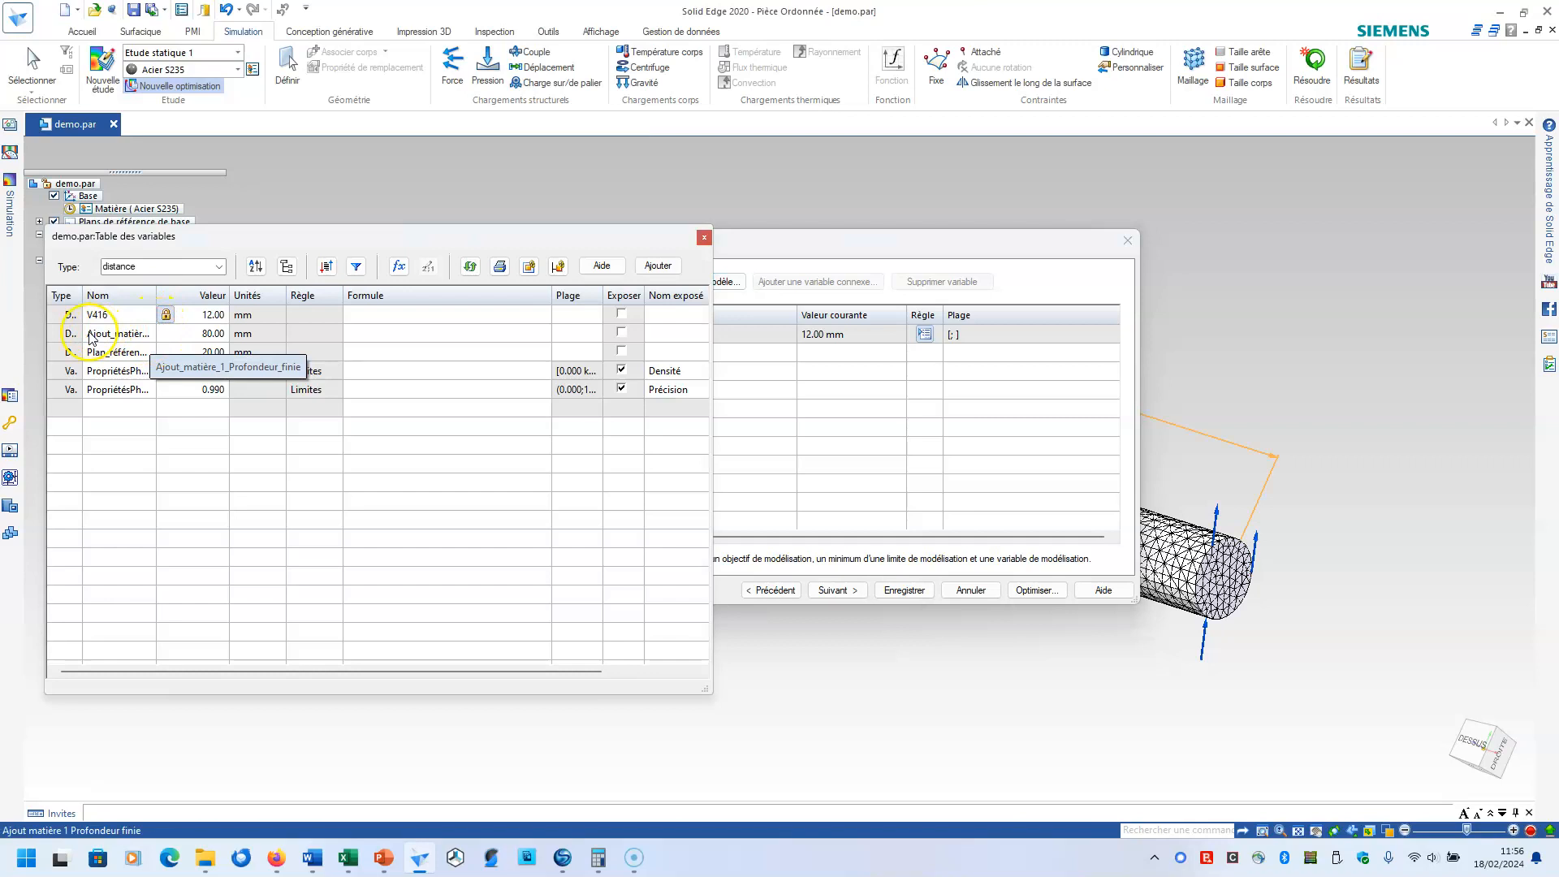
left_click(69, 336)
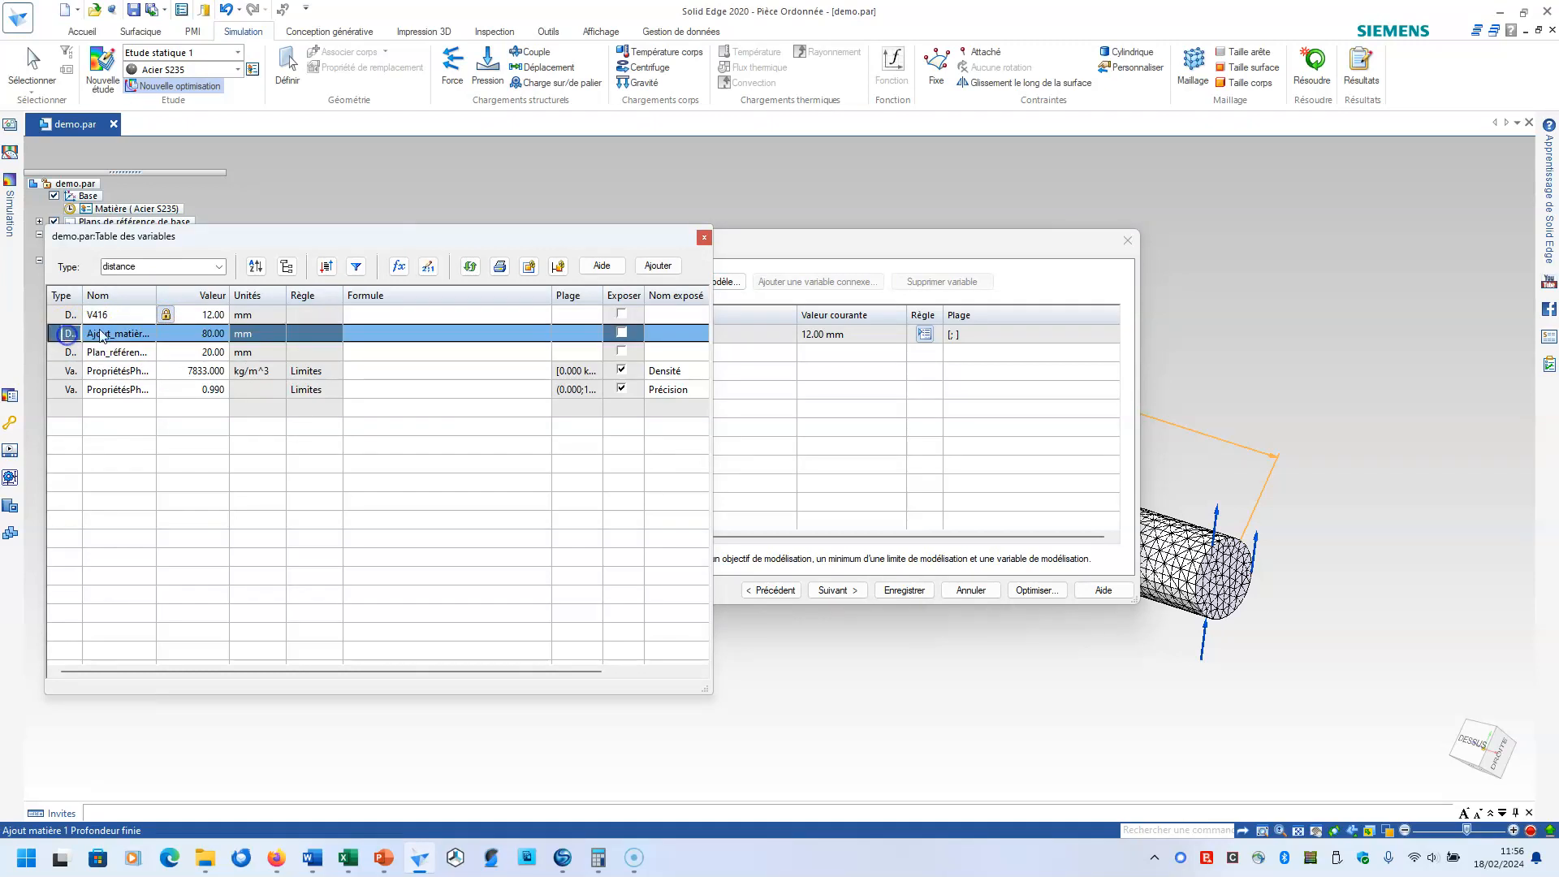
left_click(657, 266)
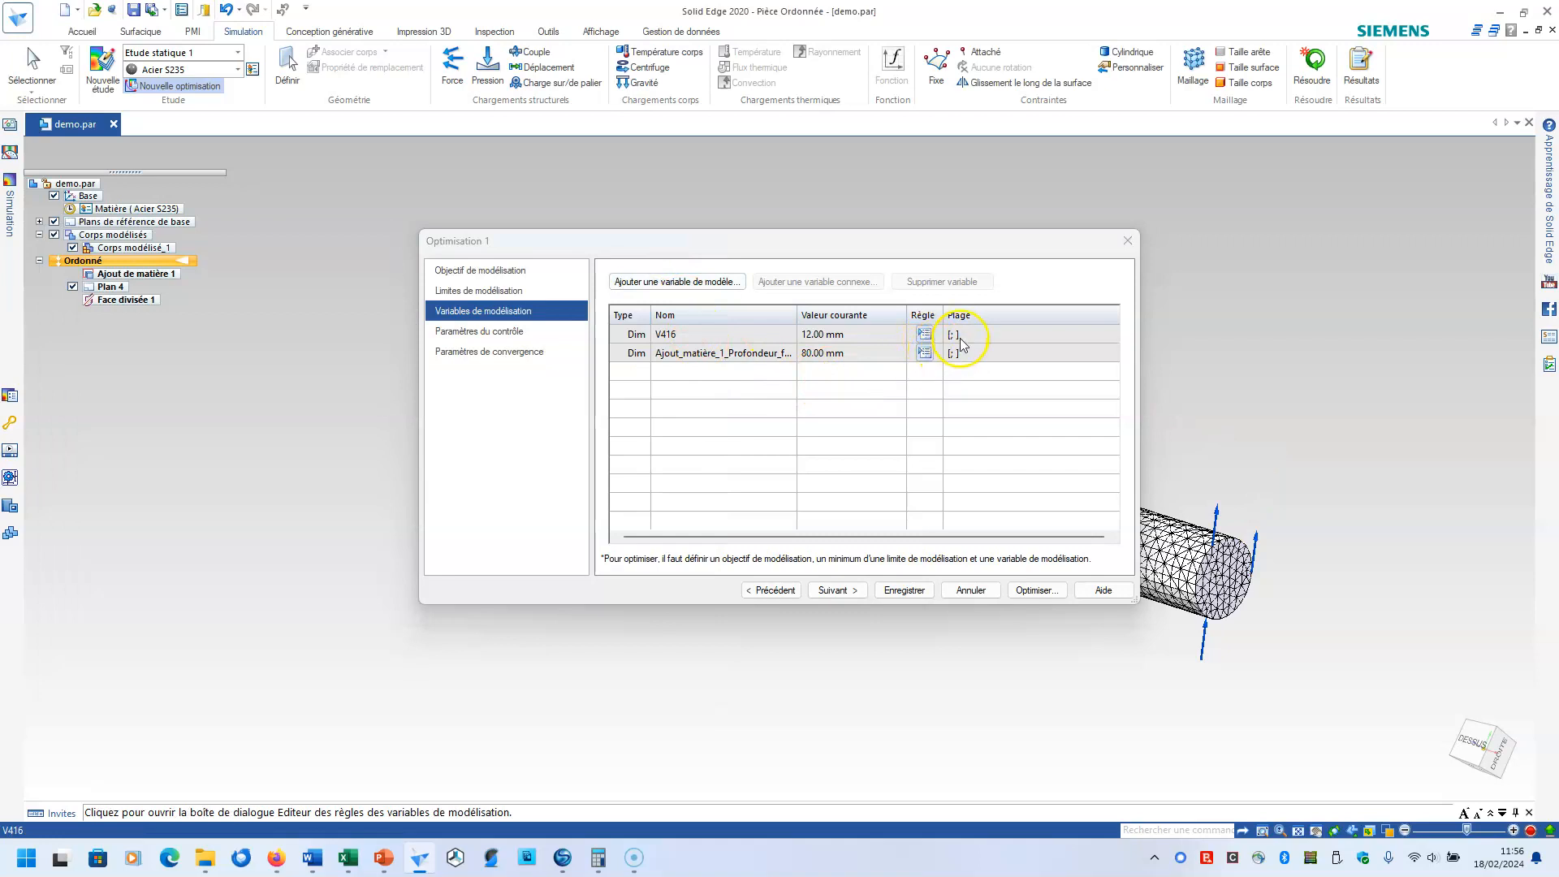
Step: Limit design variable V416 to greater than or equal to 6 mm and less than or equal to 20 mm
left_click(924, 334)
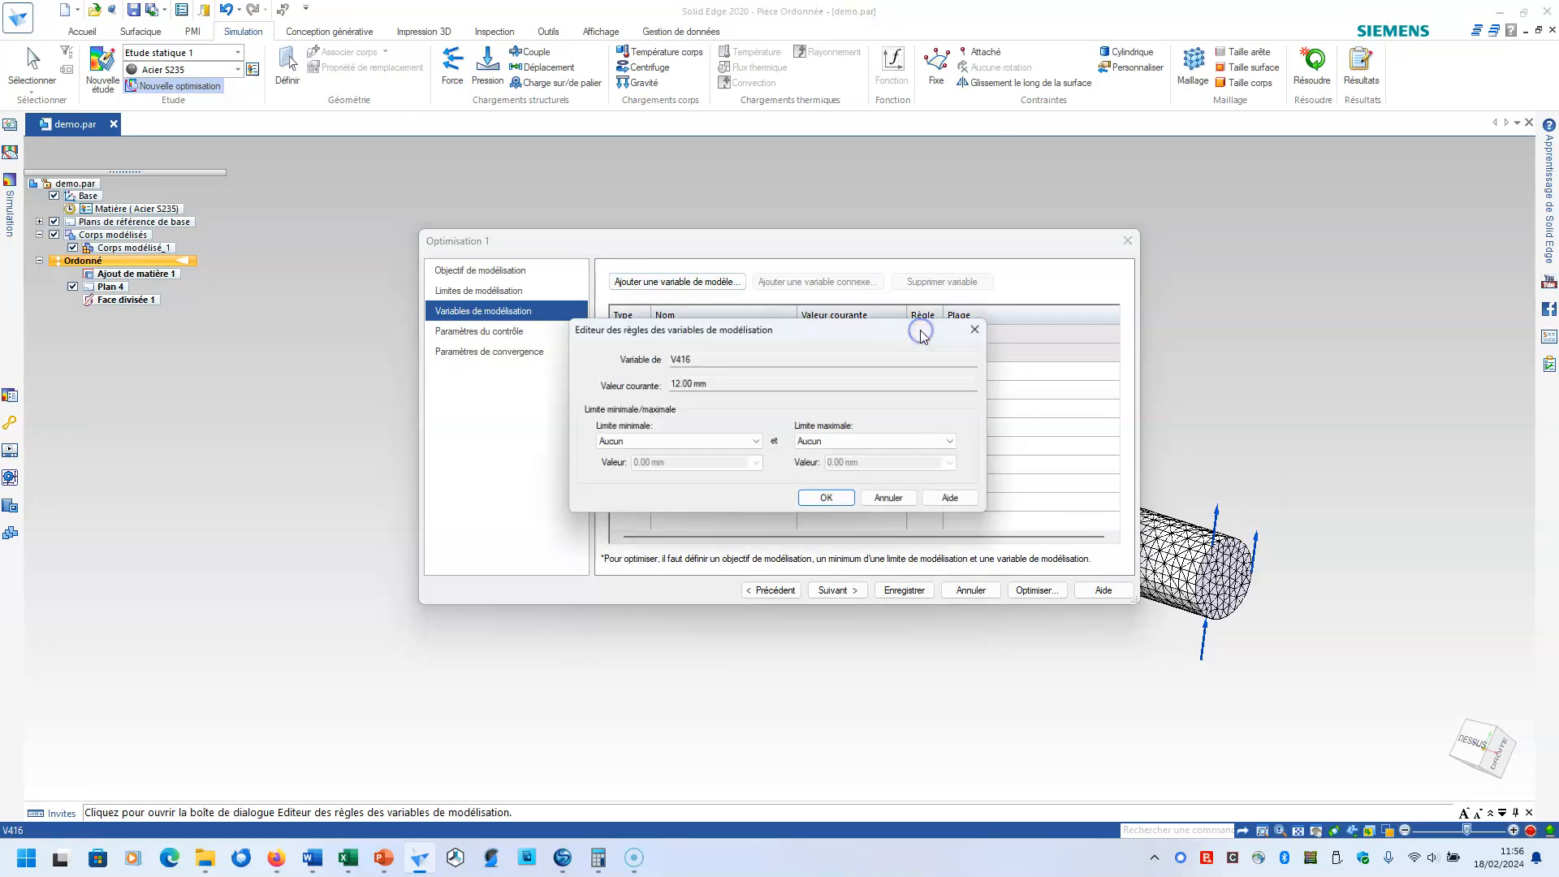
left_click(647, 443)
left_click(647, 455)
left_click(669, 464)
left_click(689, 464)
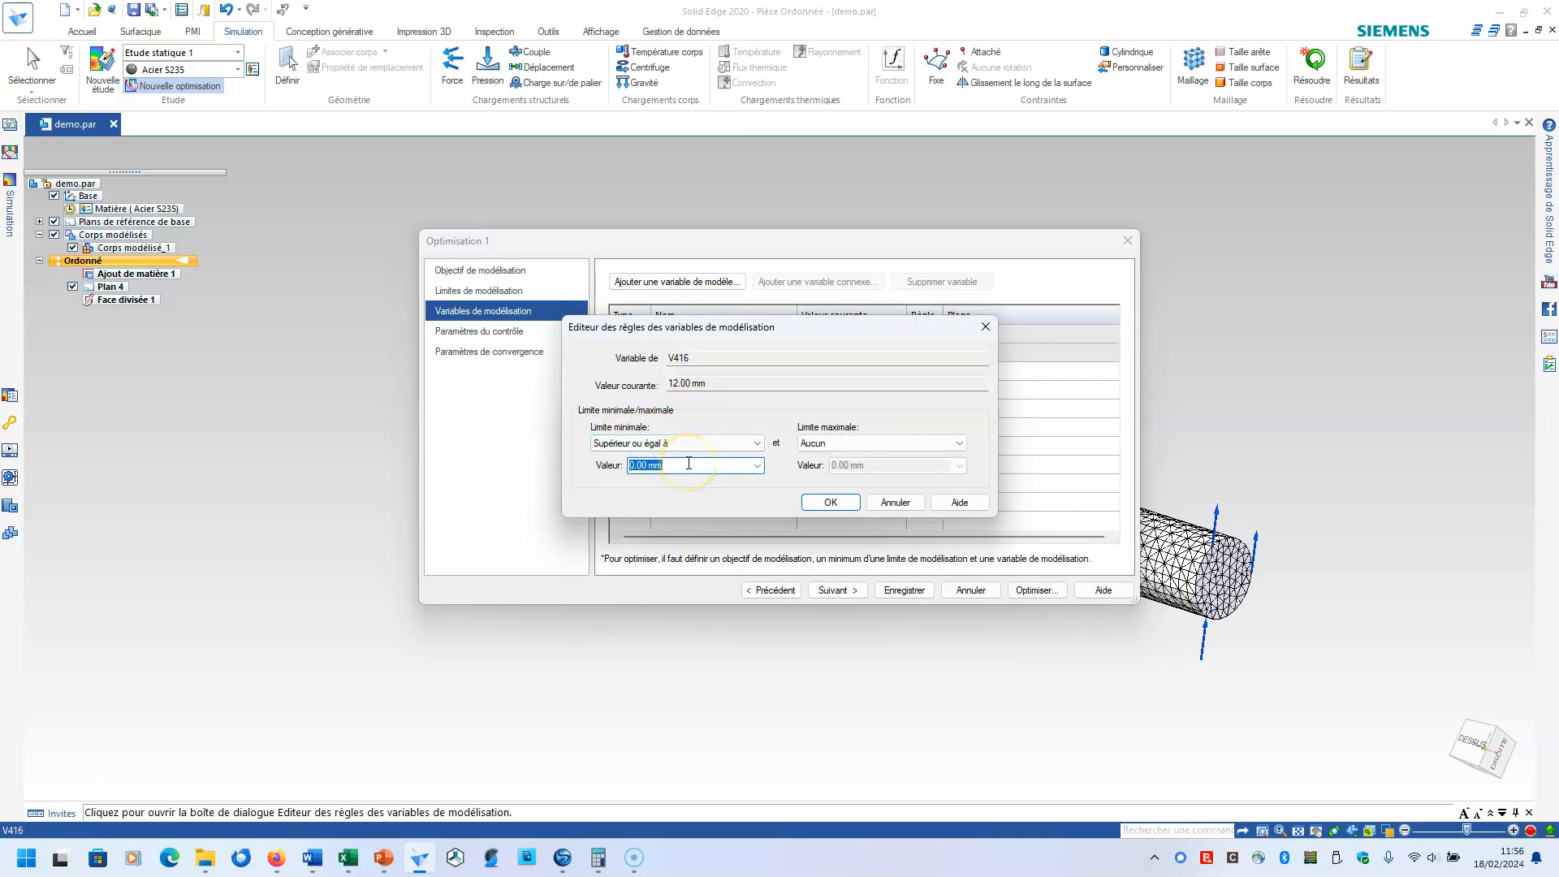
type("6")
left_click(836, 454)
left_click(841, 468)
left_click(865, 464)
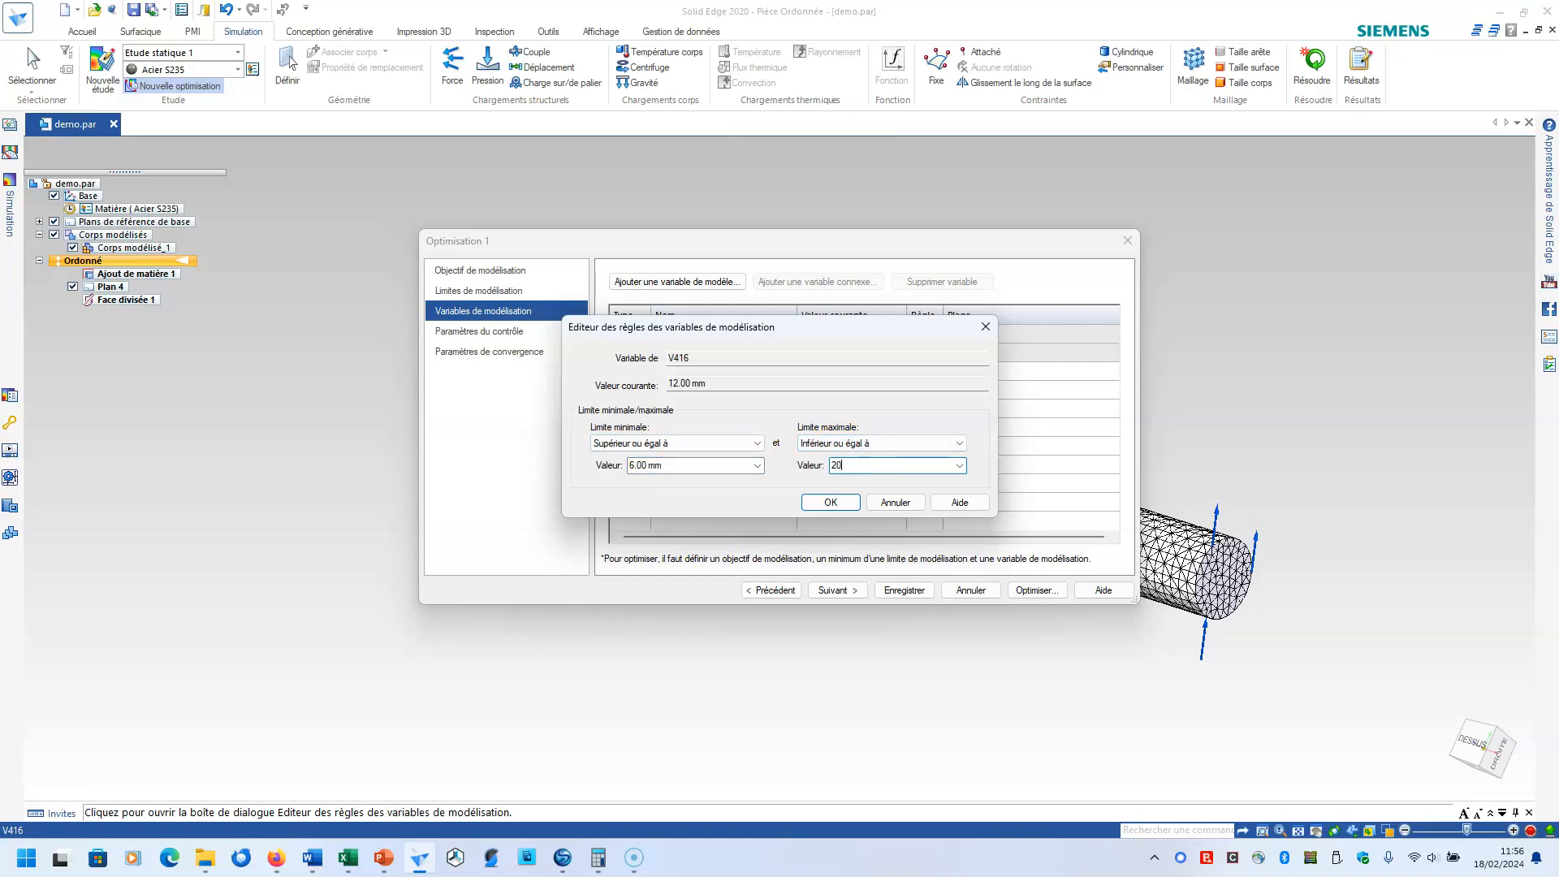
left_click(838, 507)
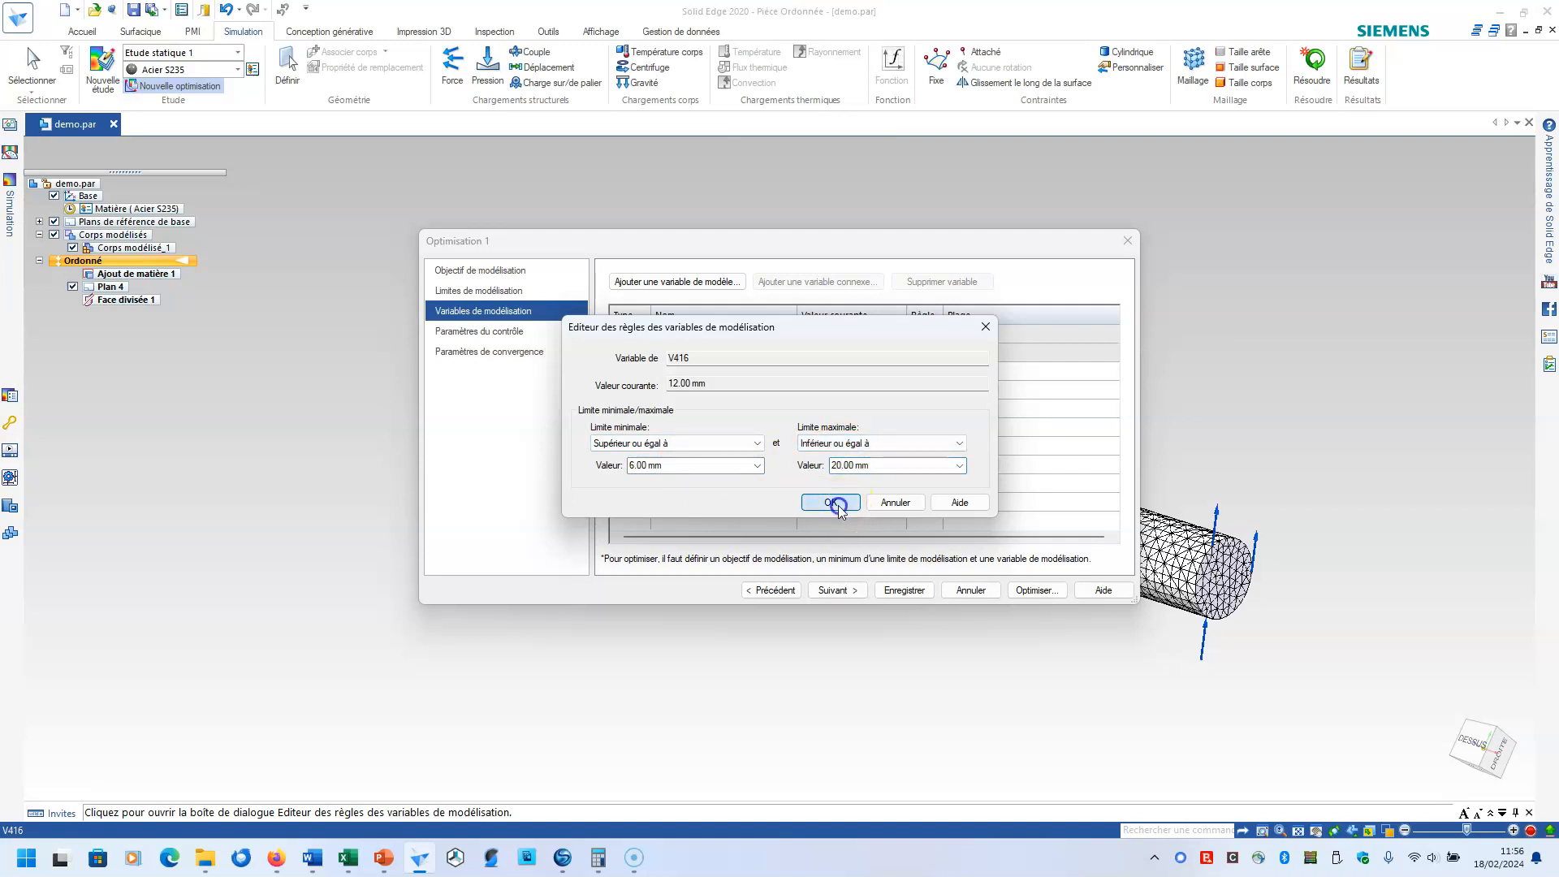
Step: Limit the extrusion depth variable to greater than or equal to 60 mm and less than or equal to 120 mm
left_click(923, 351)
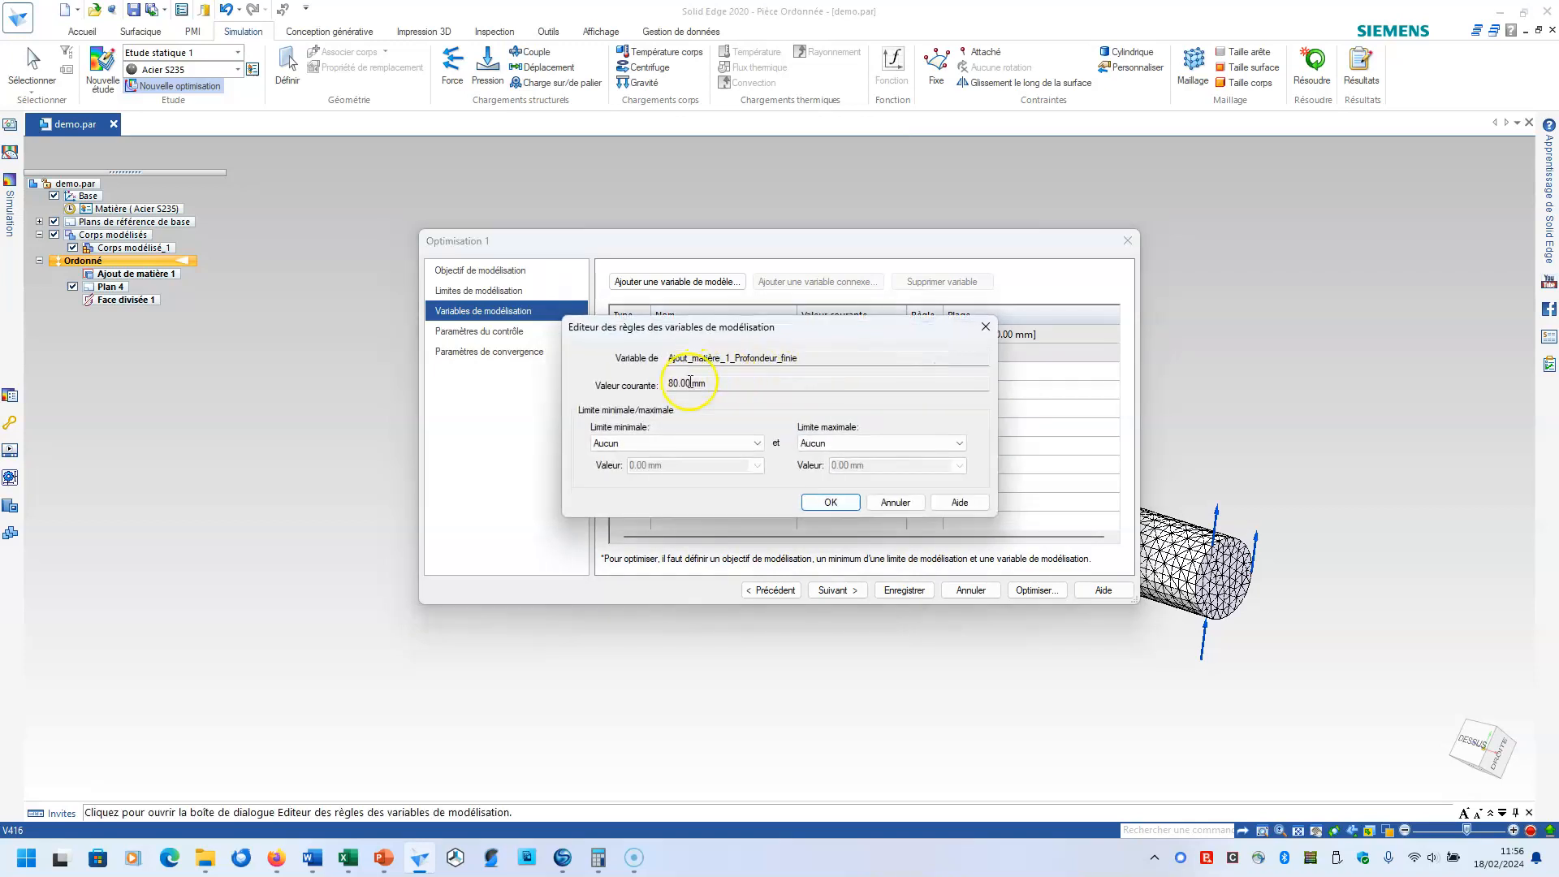
left_click(642, 442)
left_click(637, 463)
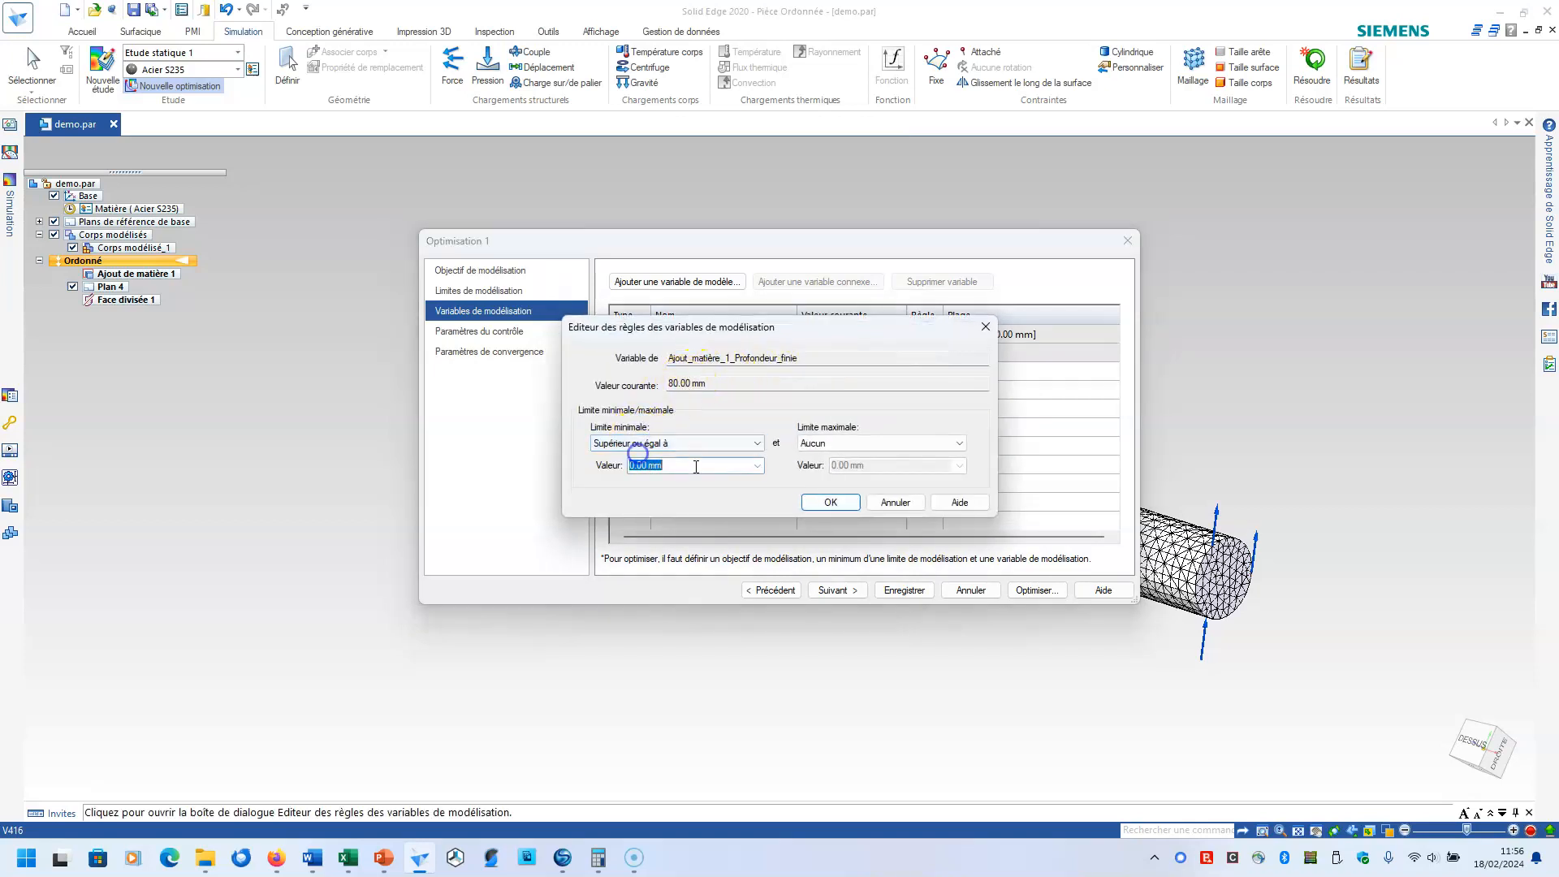
left_click(836, 443)
left_click(849, 462)
left_click(879, 470)
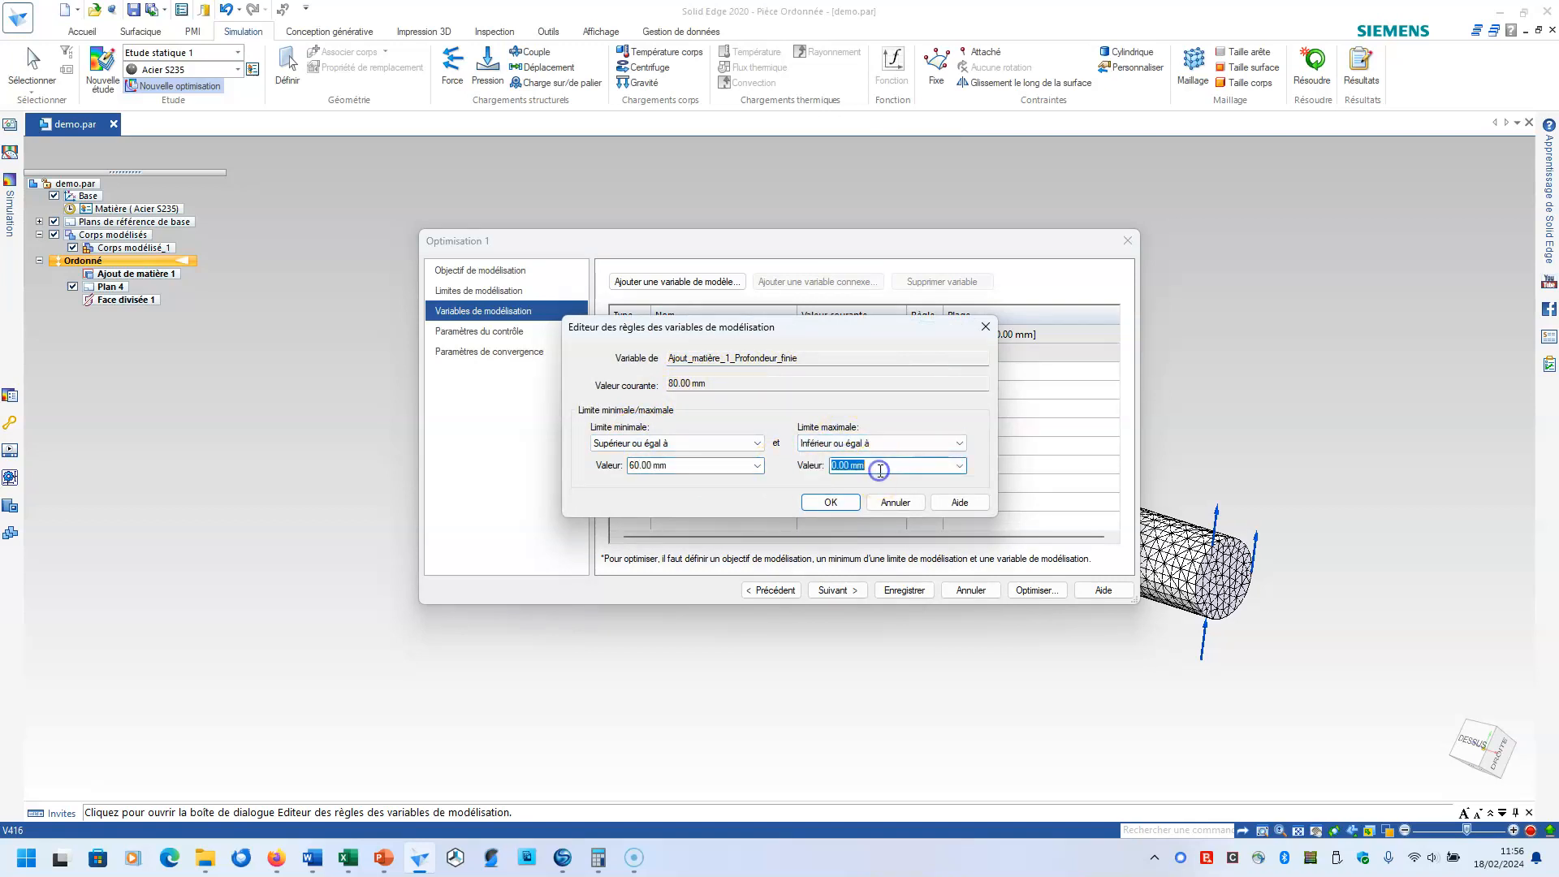
left_click(847, 504)
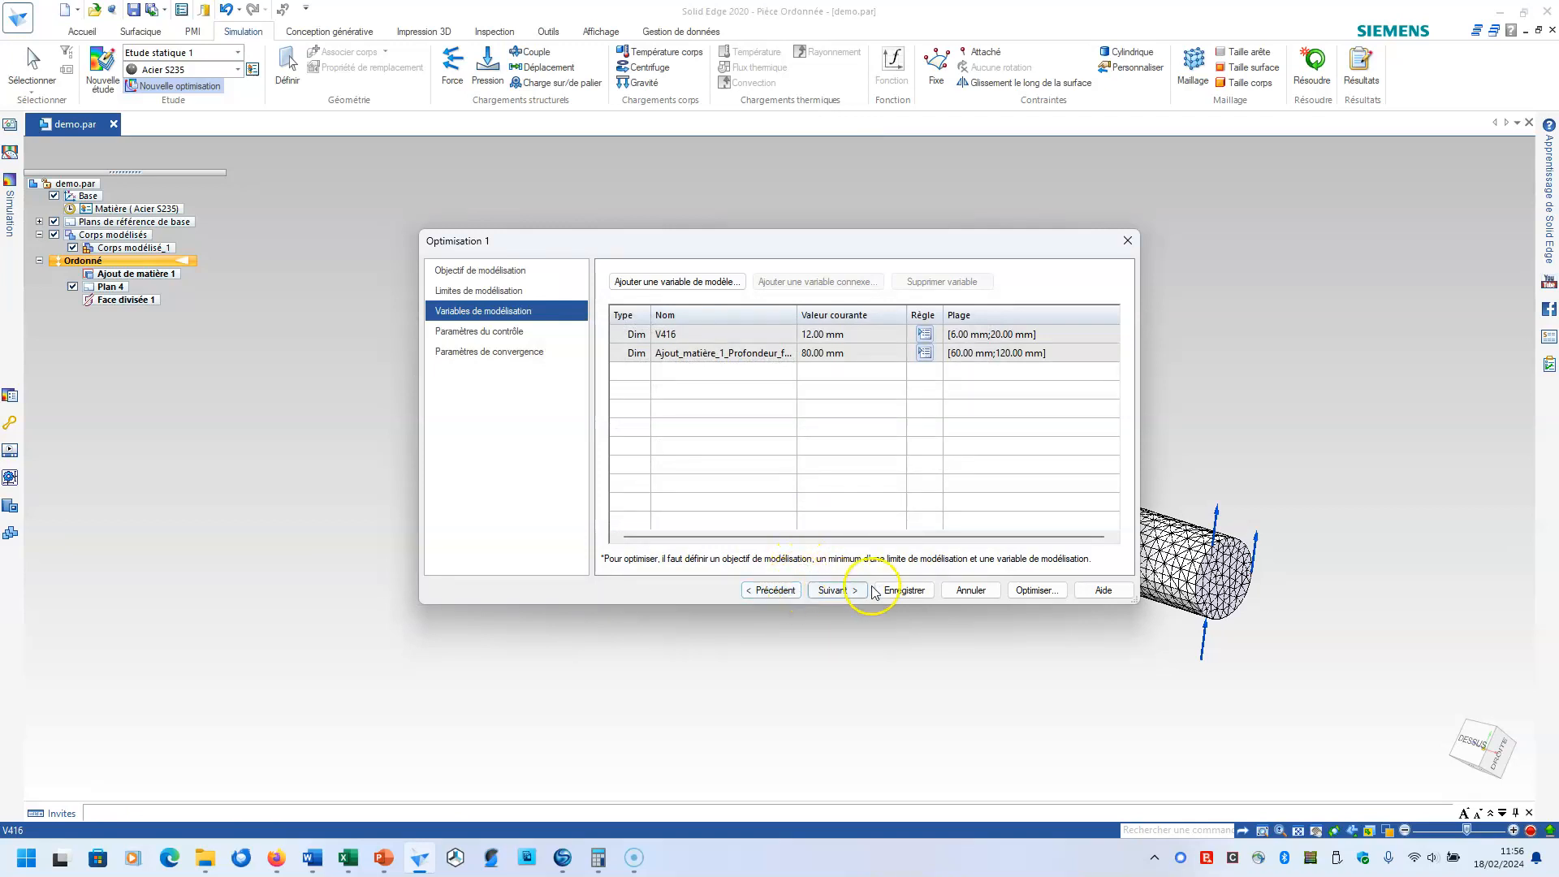
Step: Review the optimisation's control and convergence parameters, keep the defaults and save the optimisation
left_click(483, 330)
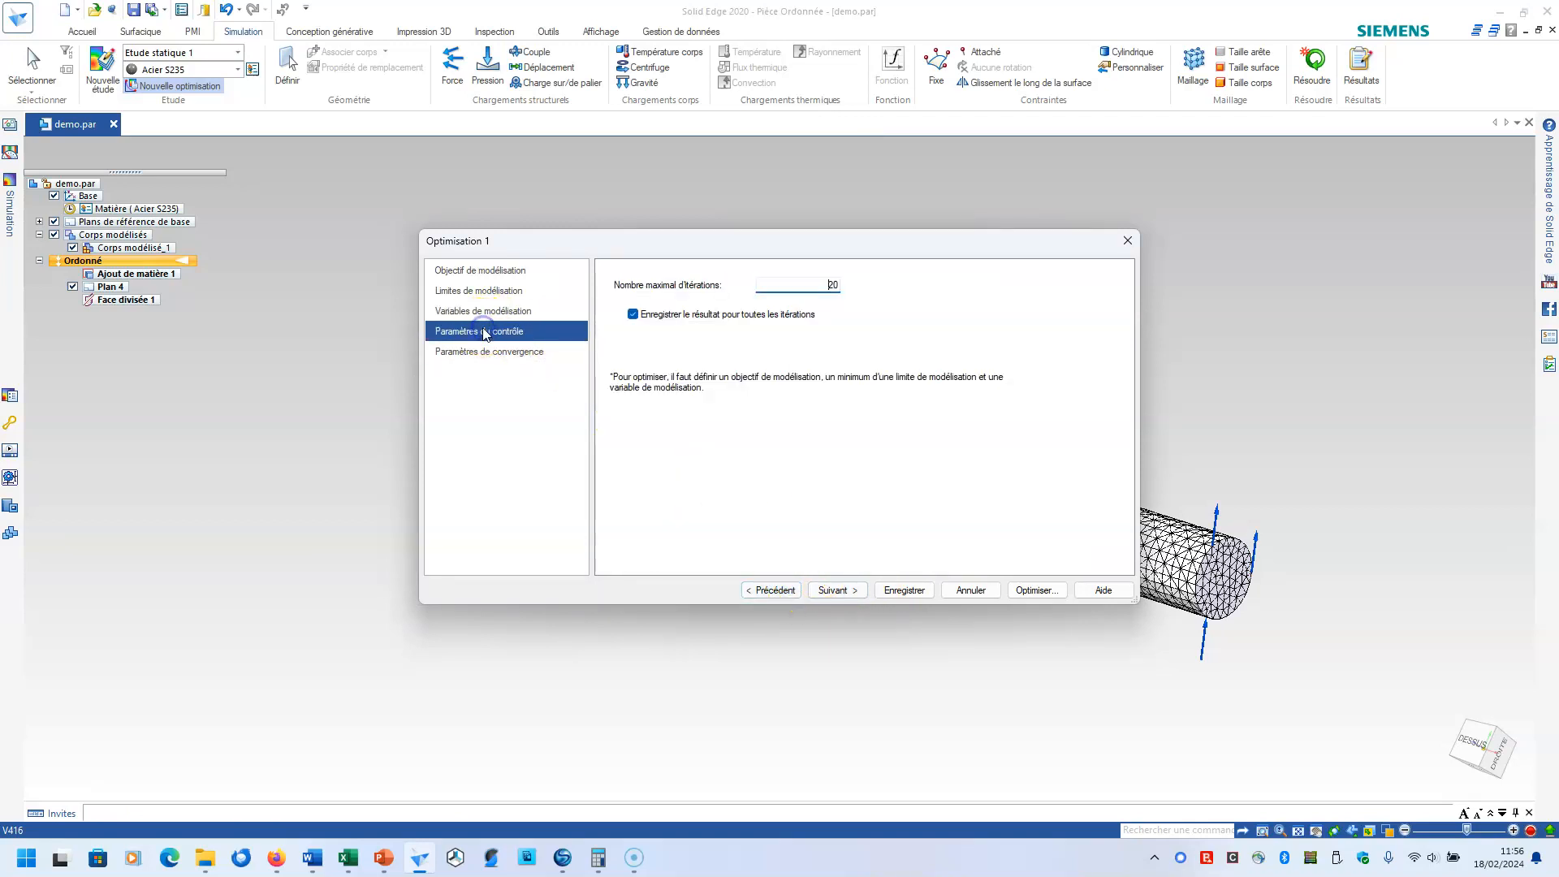
left_click(488, 355)
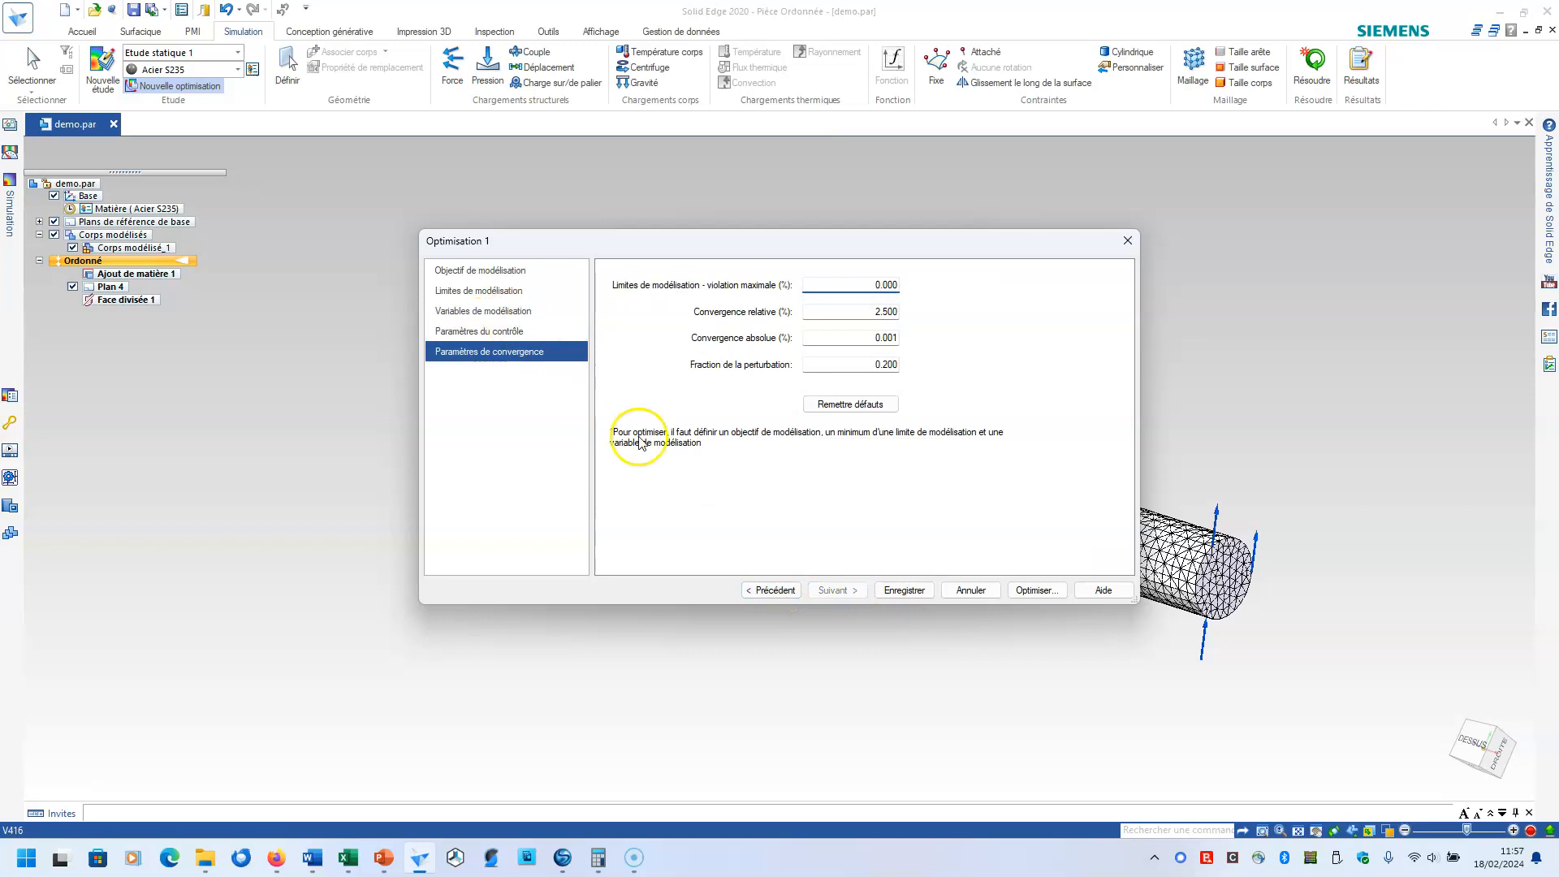
left_click(905, 591)
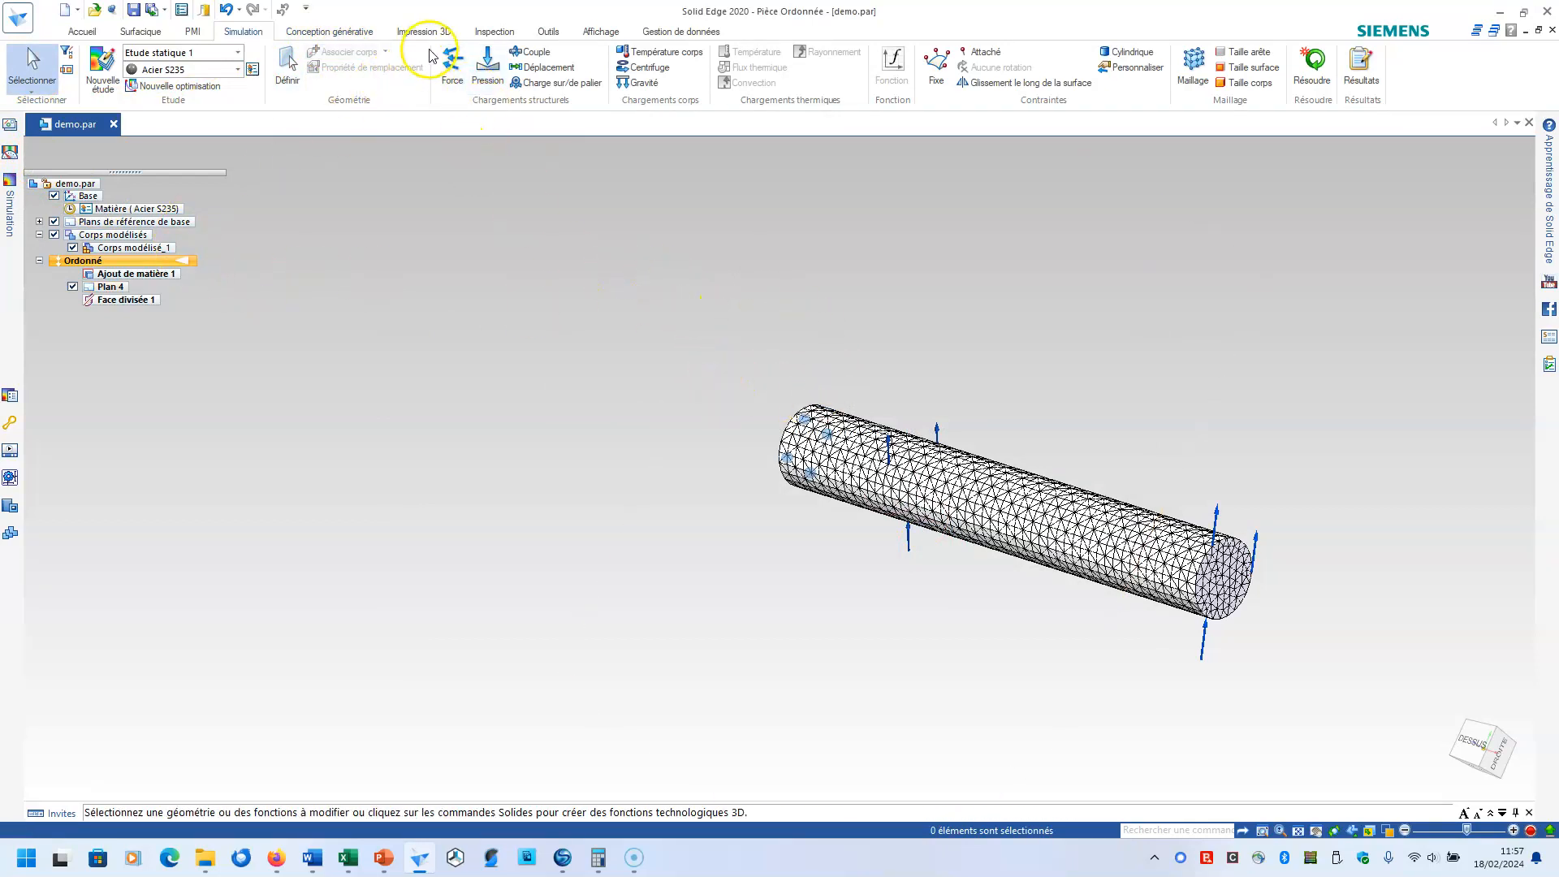
Step: Update the cylinder's physical properties and check its mass
left_click(490, 33)
left_click(171, 66)
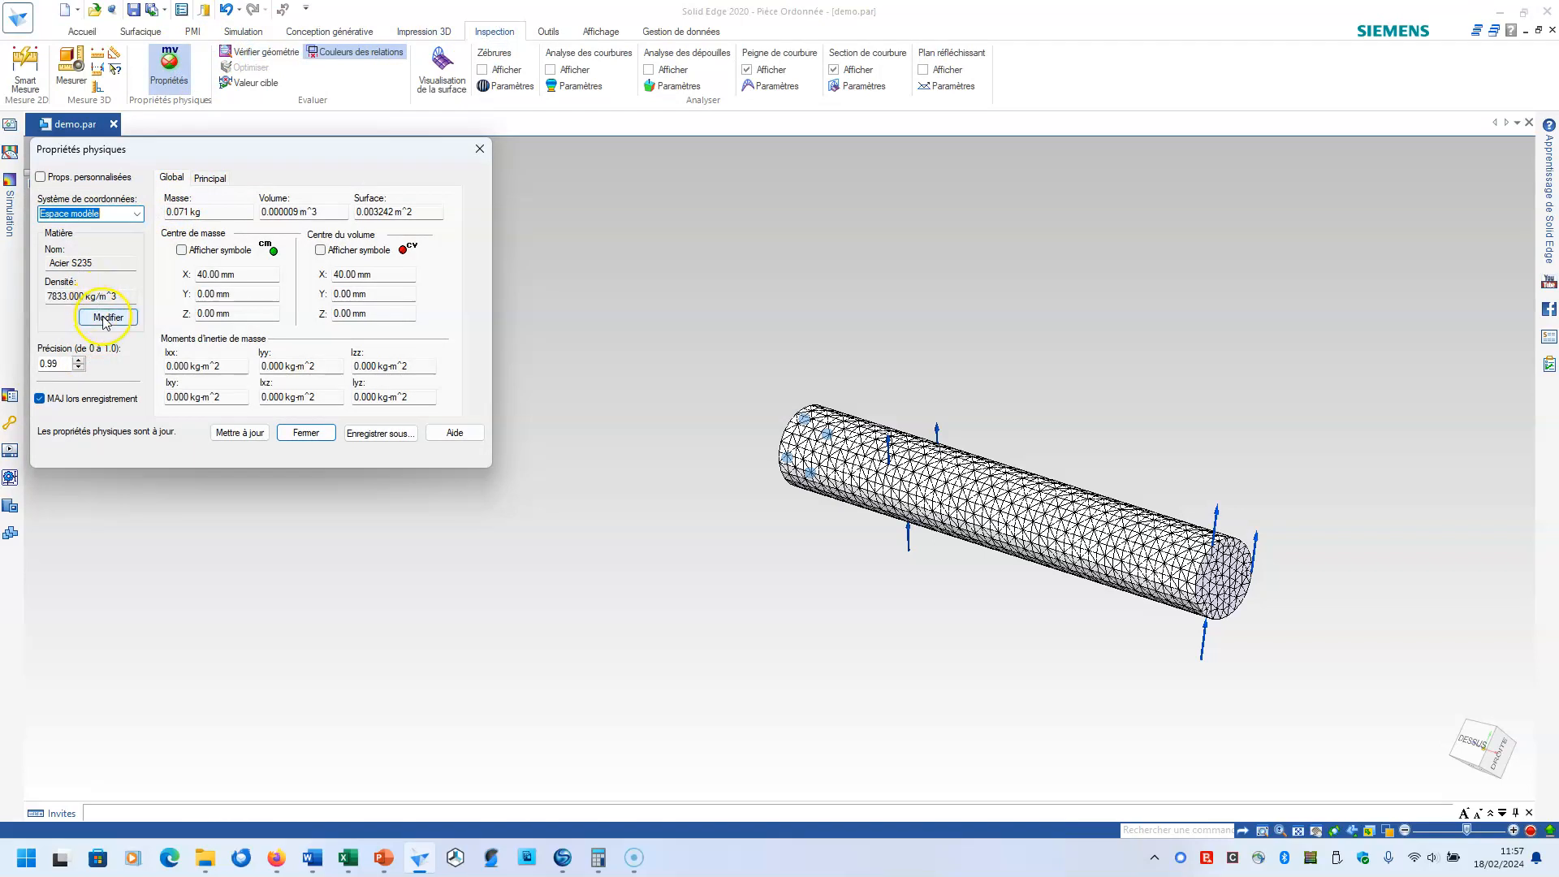
left_click(227, 432)
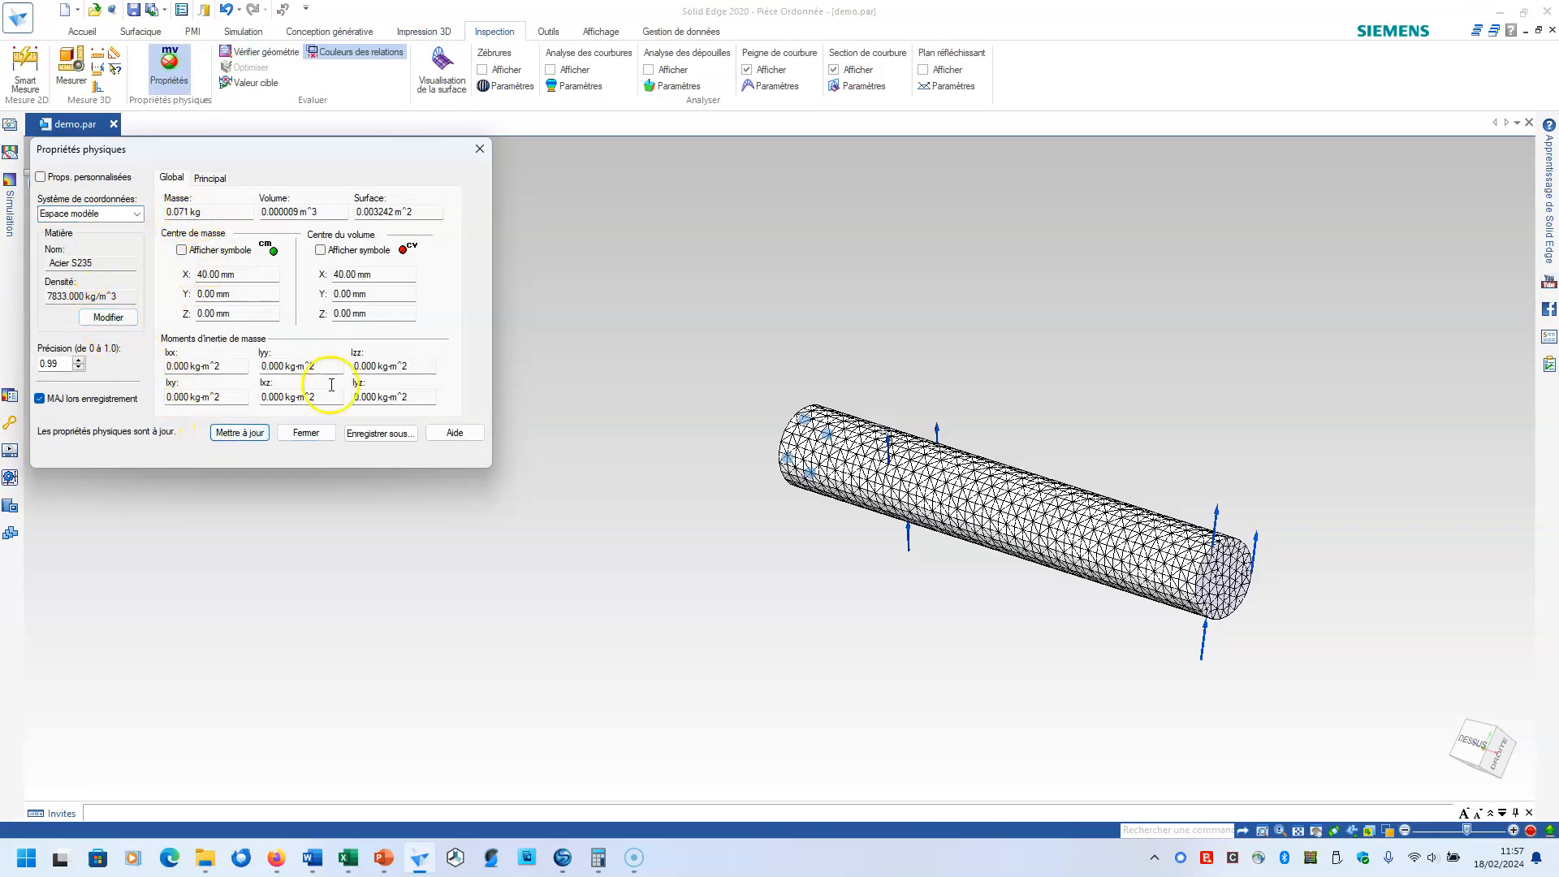
left_click(306, 432)
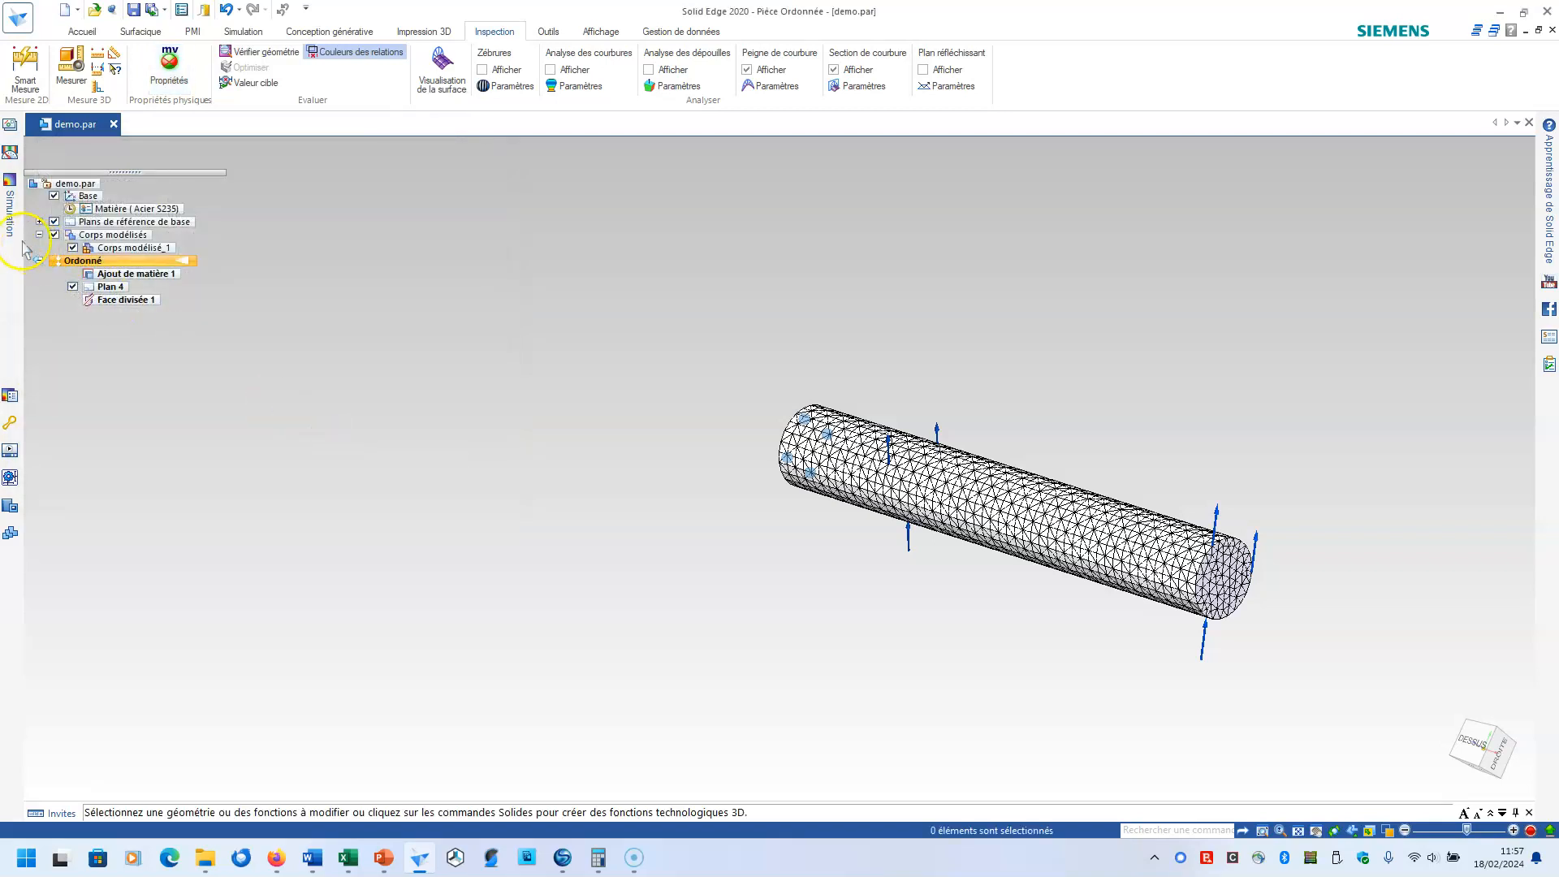
Step: Run Optimisation 1 of the static study and display its result plots
left_click(11, 240)
left_click(53, 322)
left_click(126, 336)
right_click(124, 339)
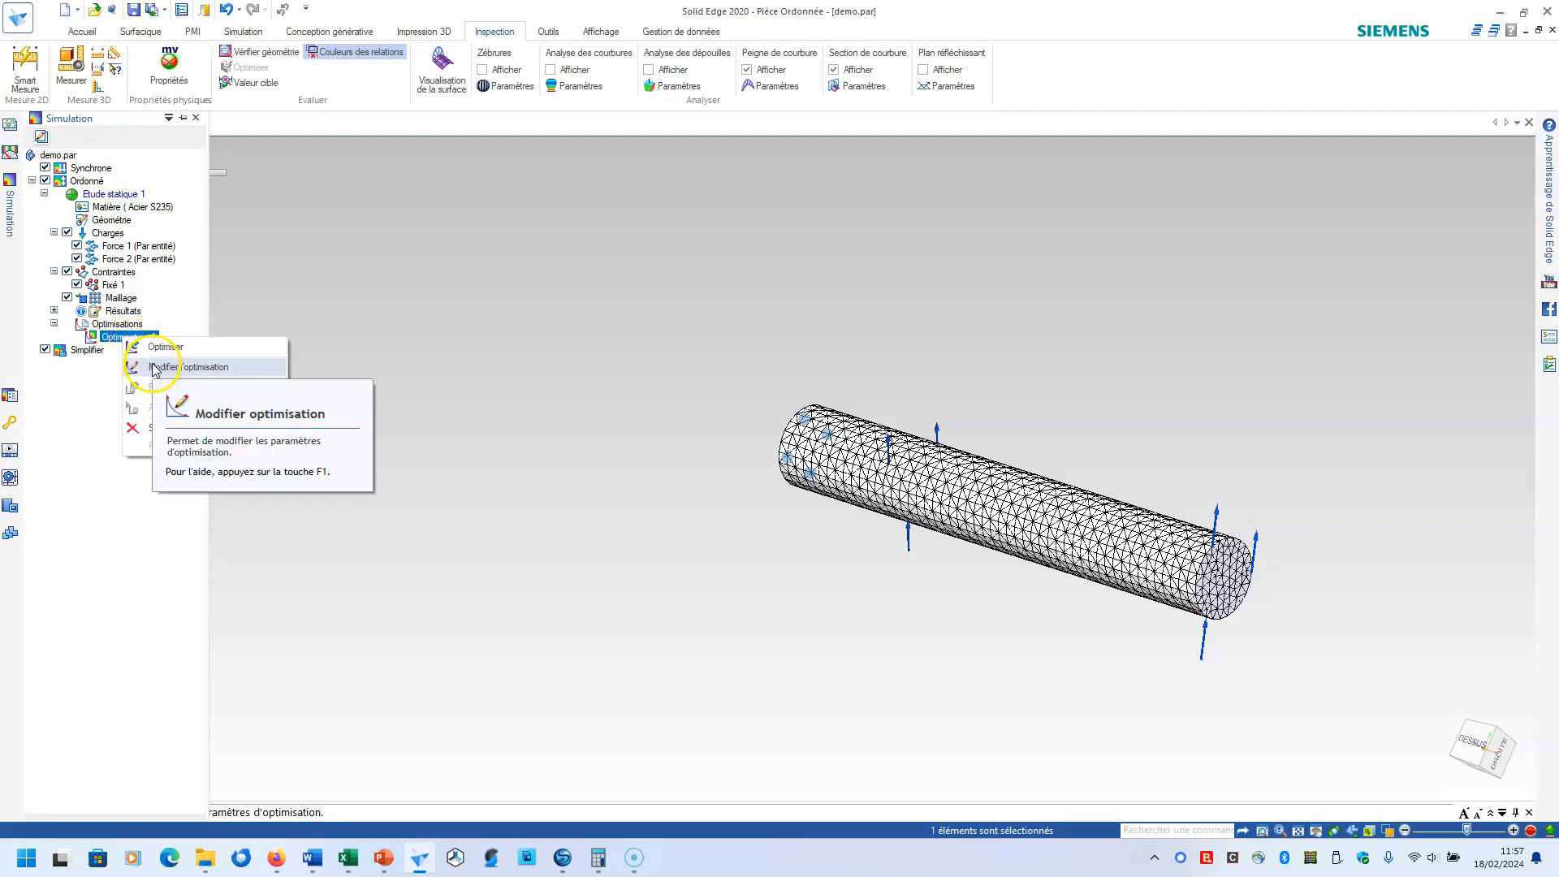
left_click(158, 349)
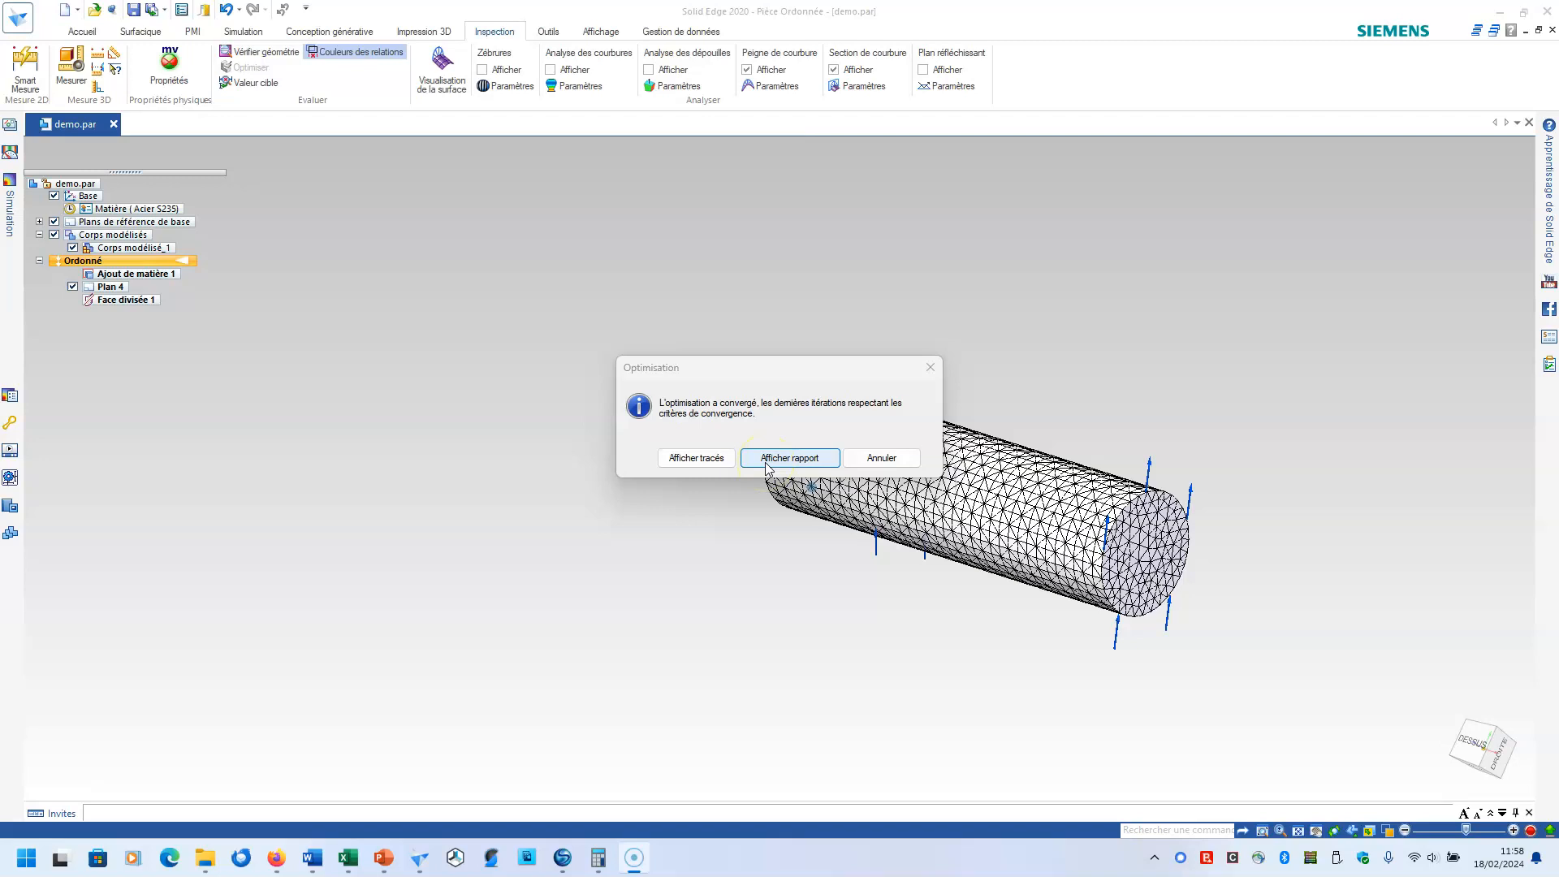
left_click(703, 462)
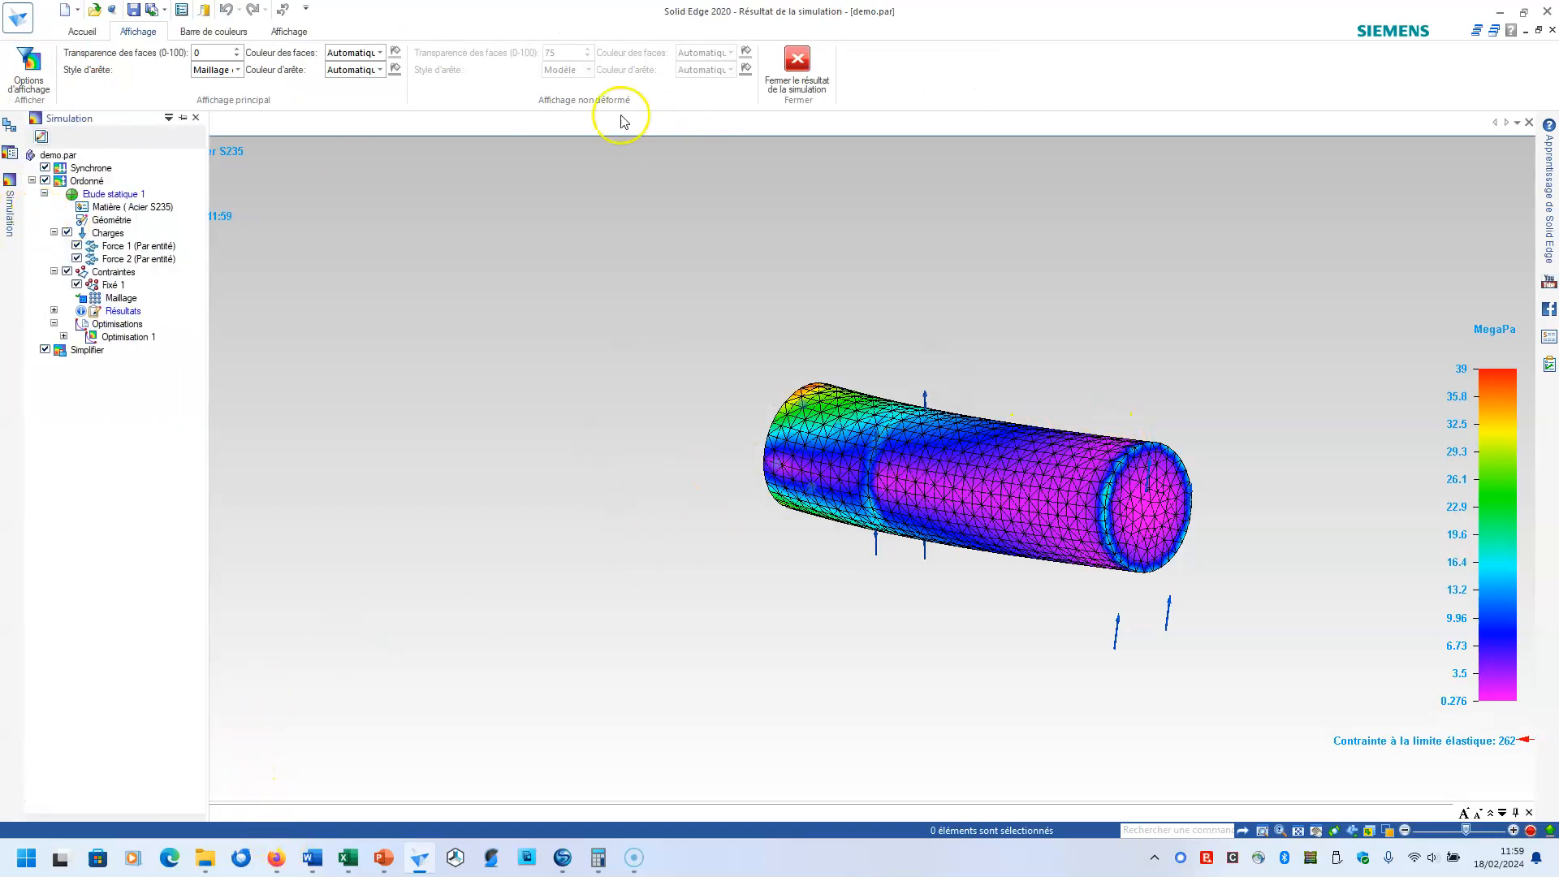
Step: Close the simulation results and generate the optimisation report from the results of Optimisation 1
left_click(798, 69)
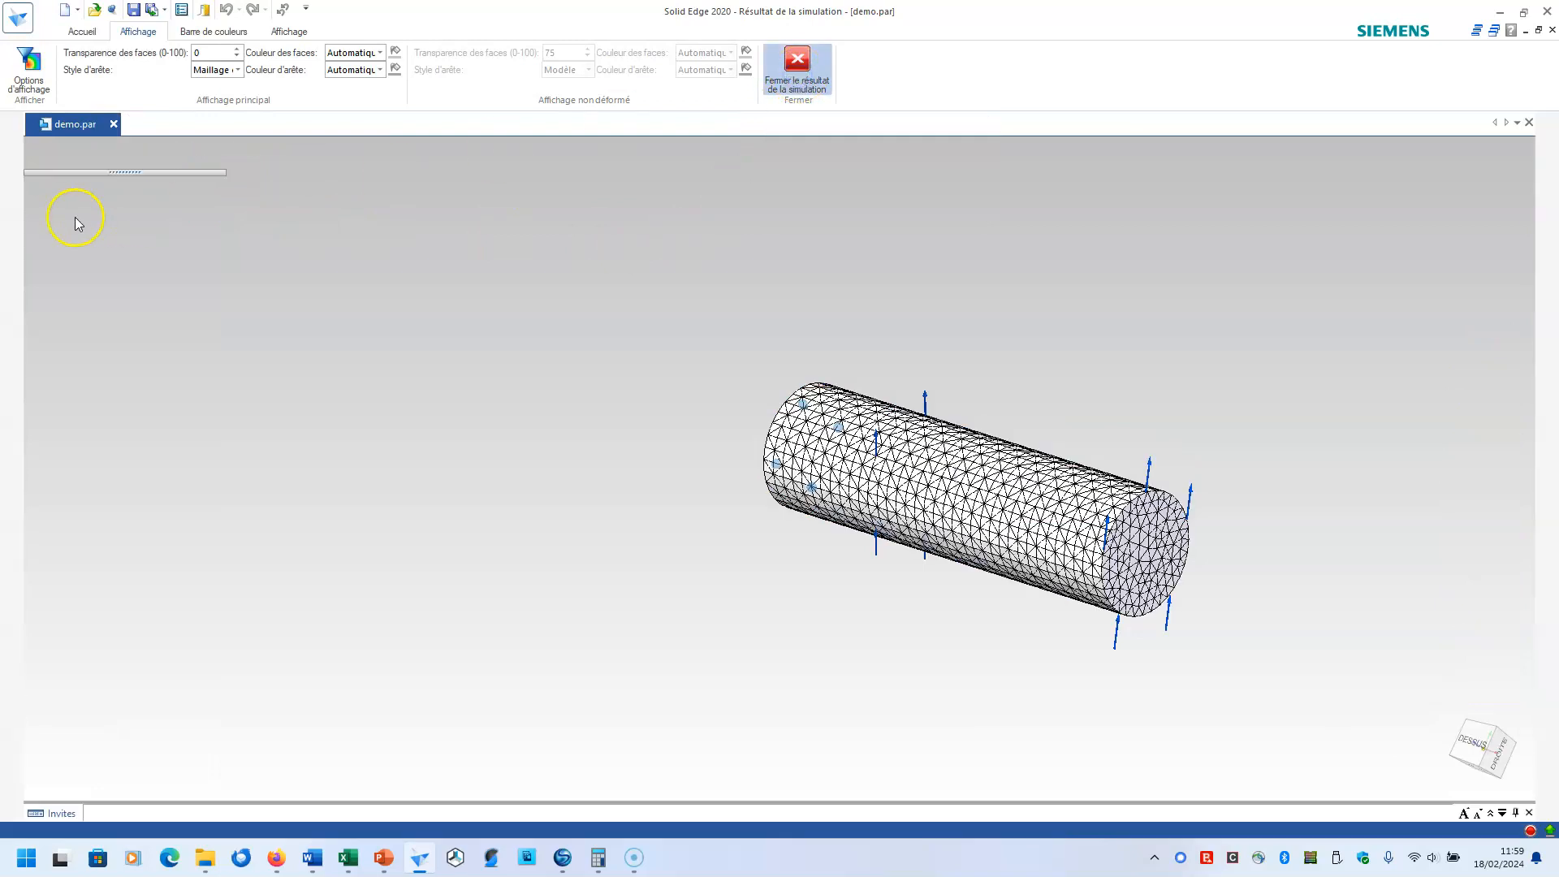
mouse_move(9, 220)
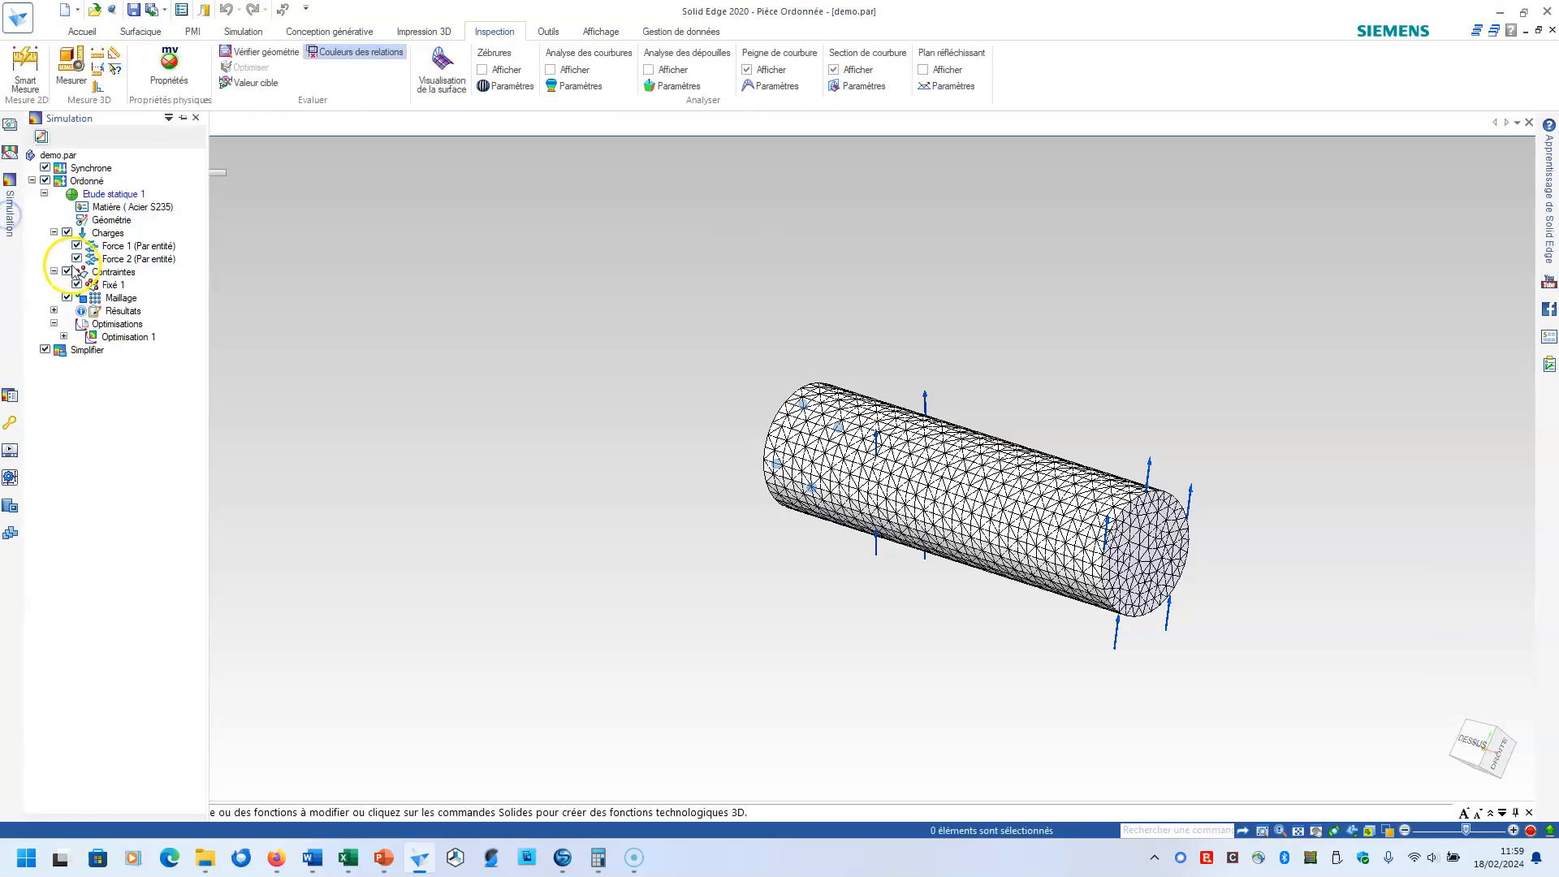
right_click(119, 340)
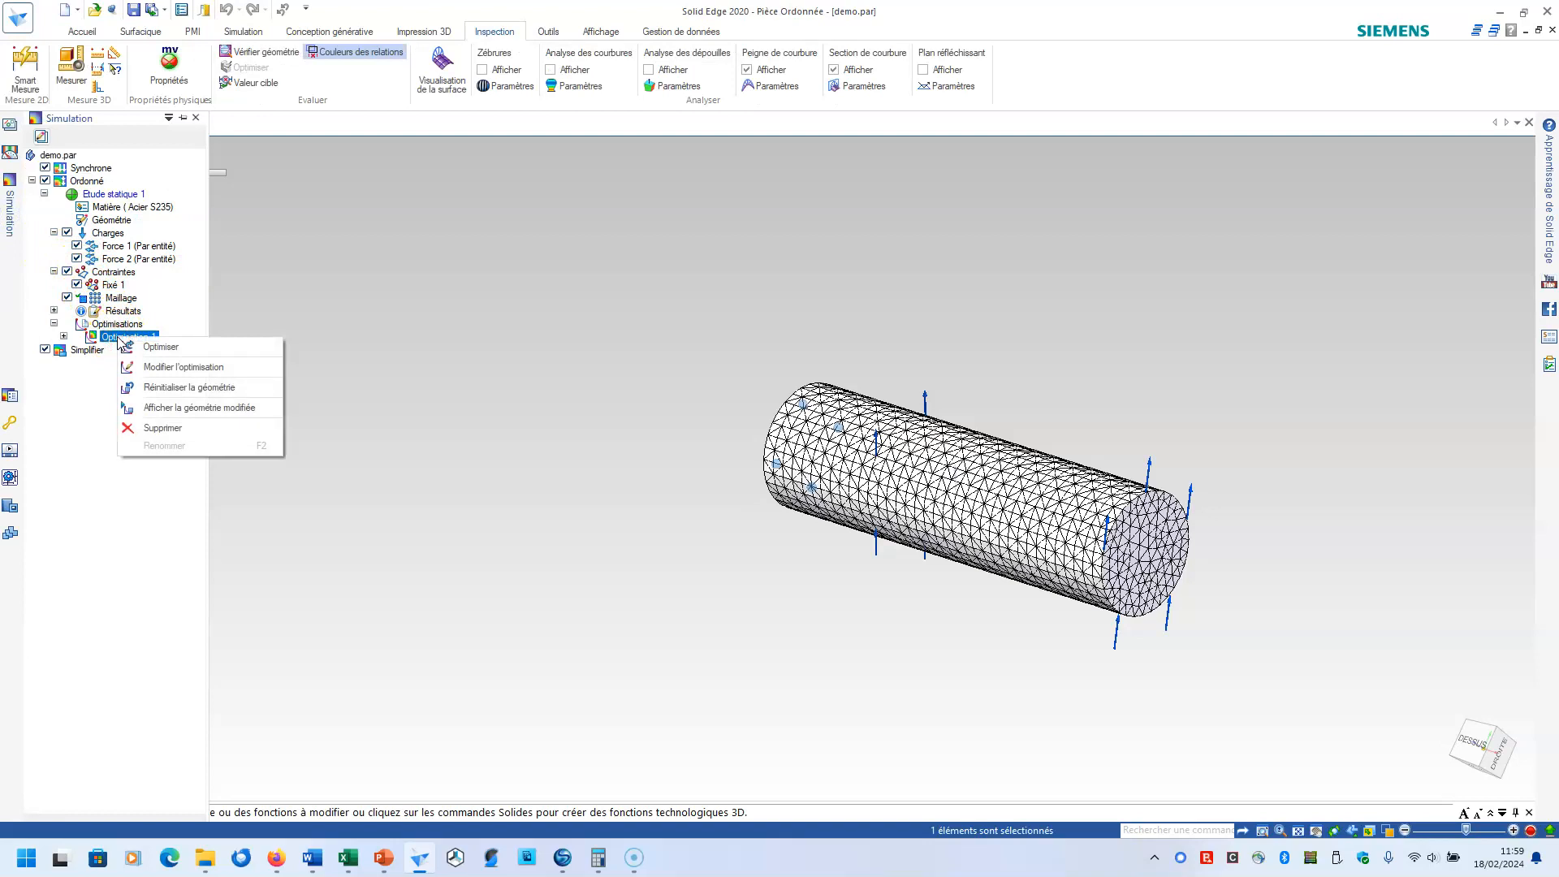
left_click(63, 337)
left_click(64, 336)
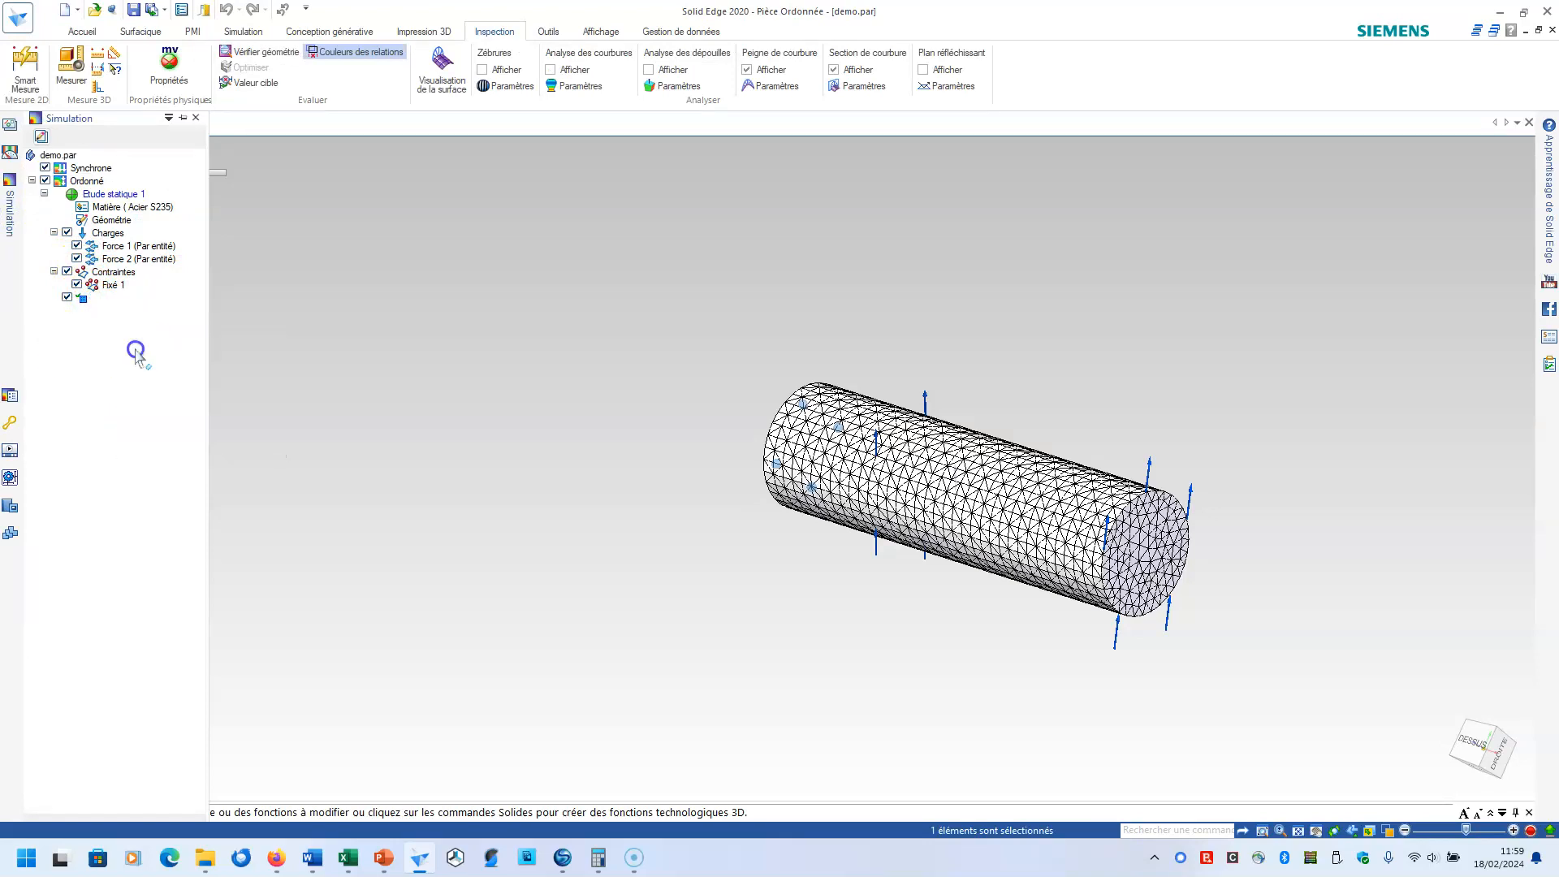
right_click(136, 351)
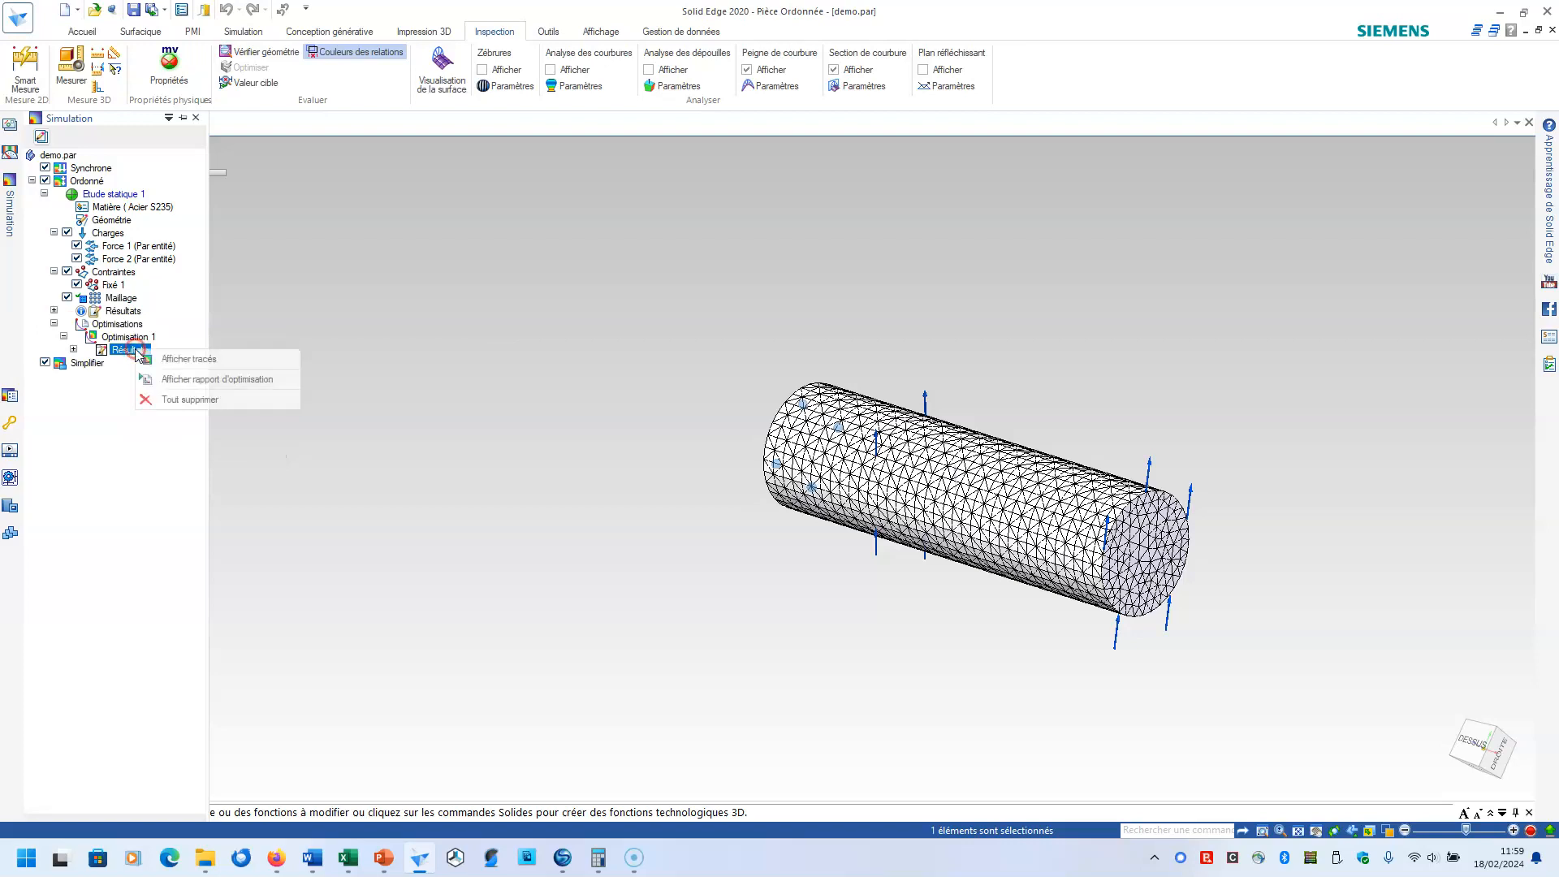
left_click(167, 378)
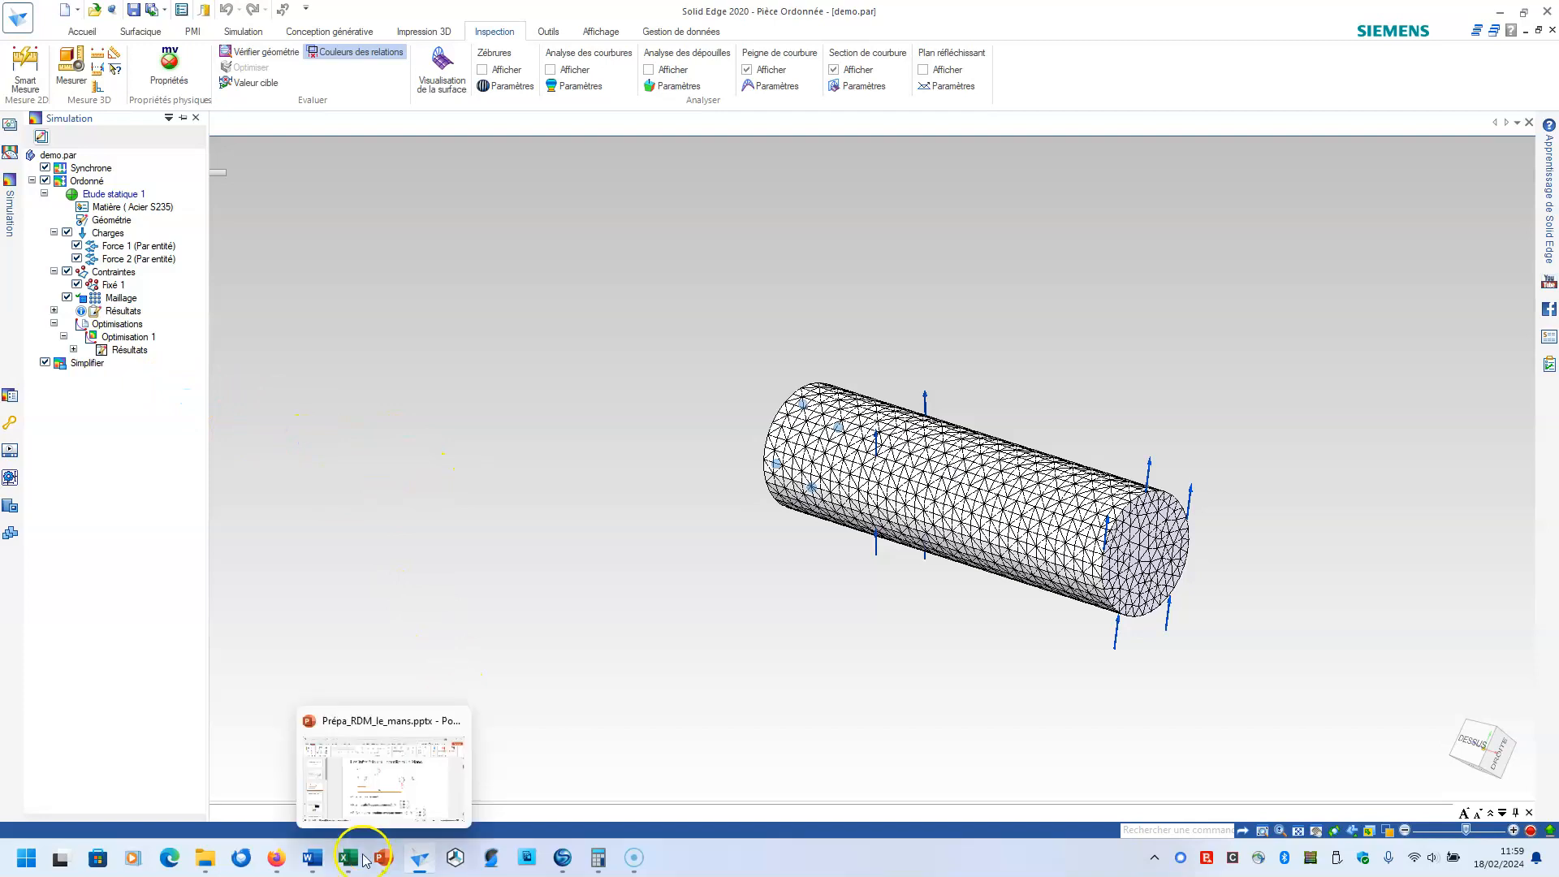
Step: Switch to the optimisation report workbook Classeur2 in Excel
mouse_move(347, 859)
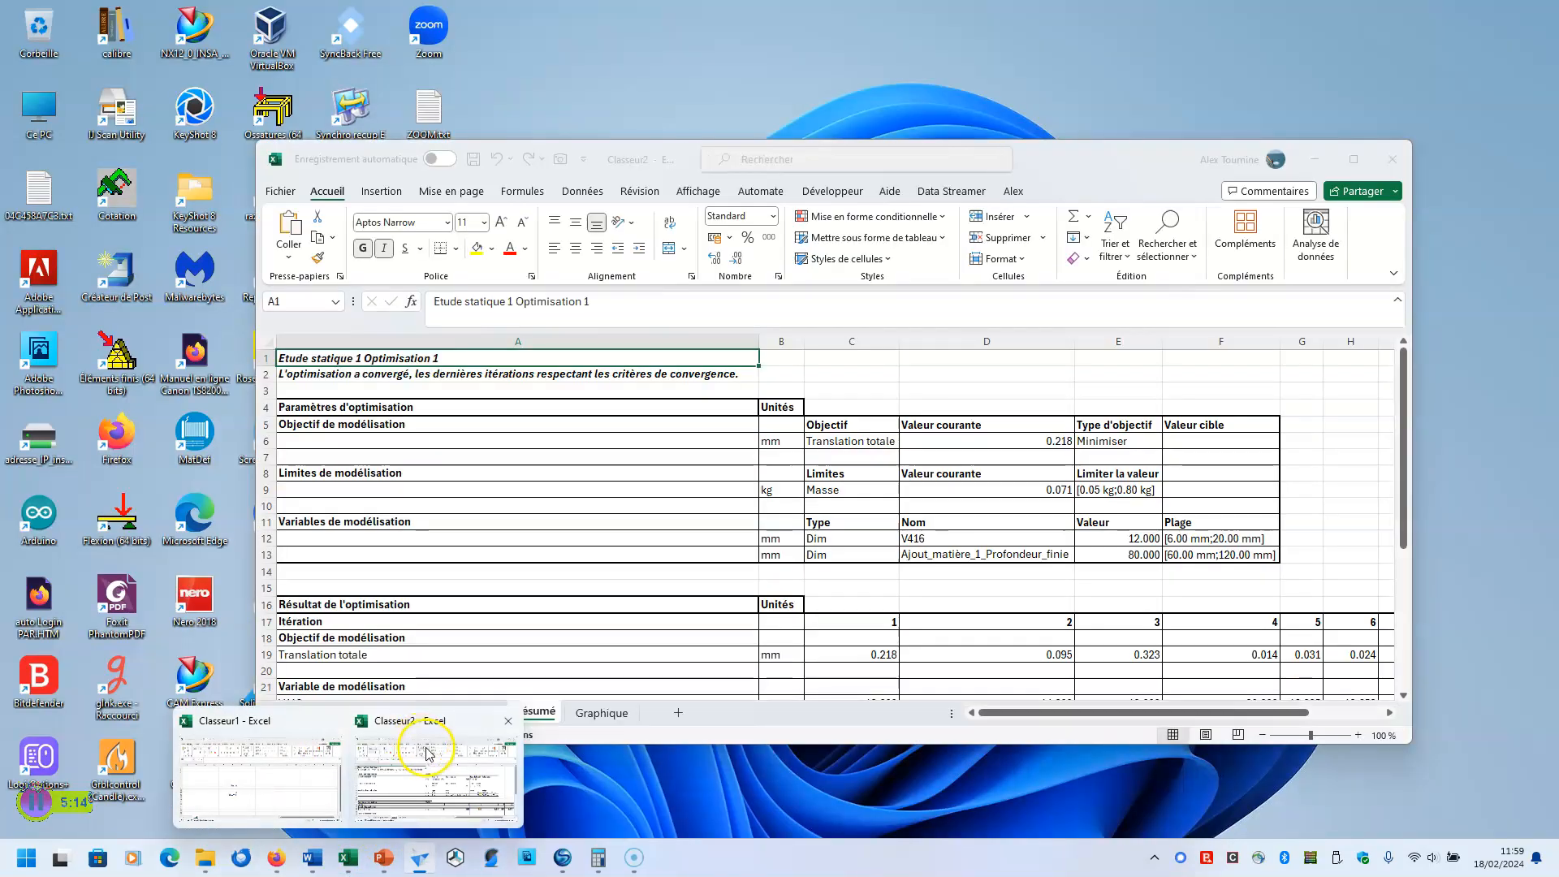
left_click(537, 605)
mouse_move(348, 859)
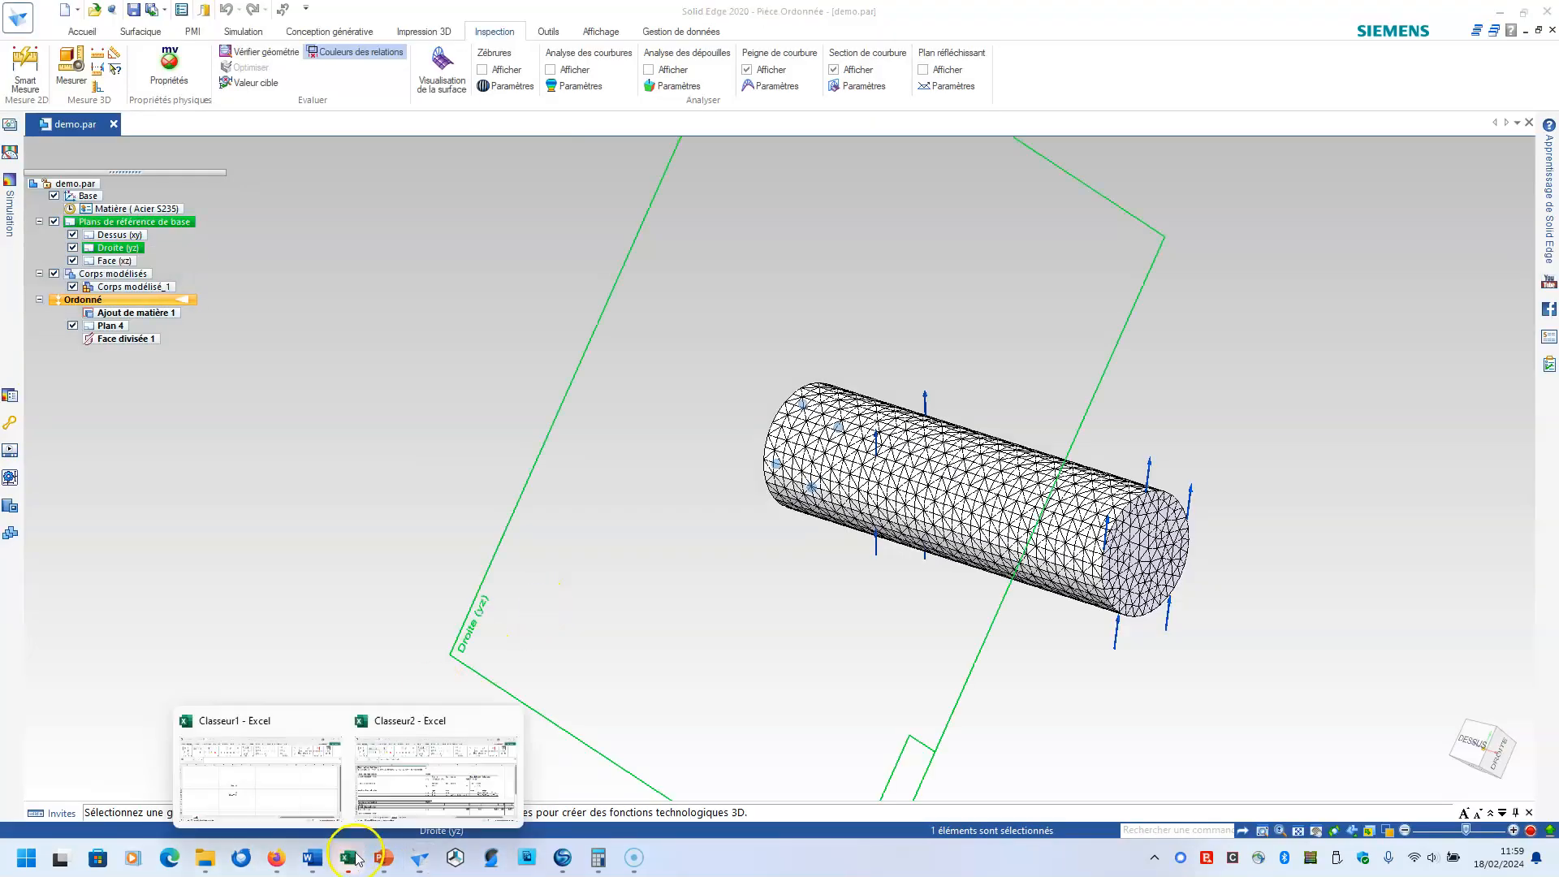
left_click(445, 771)
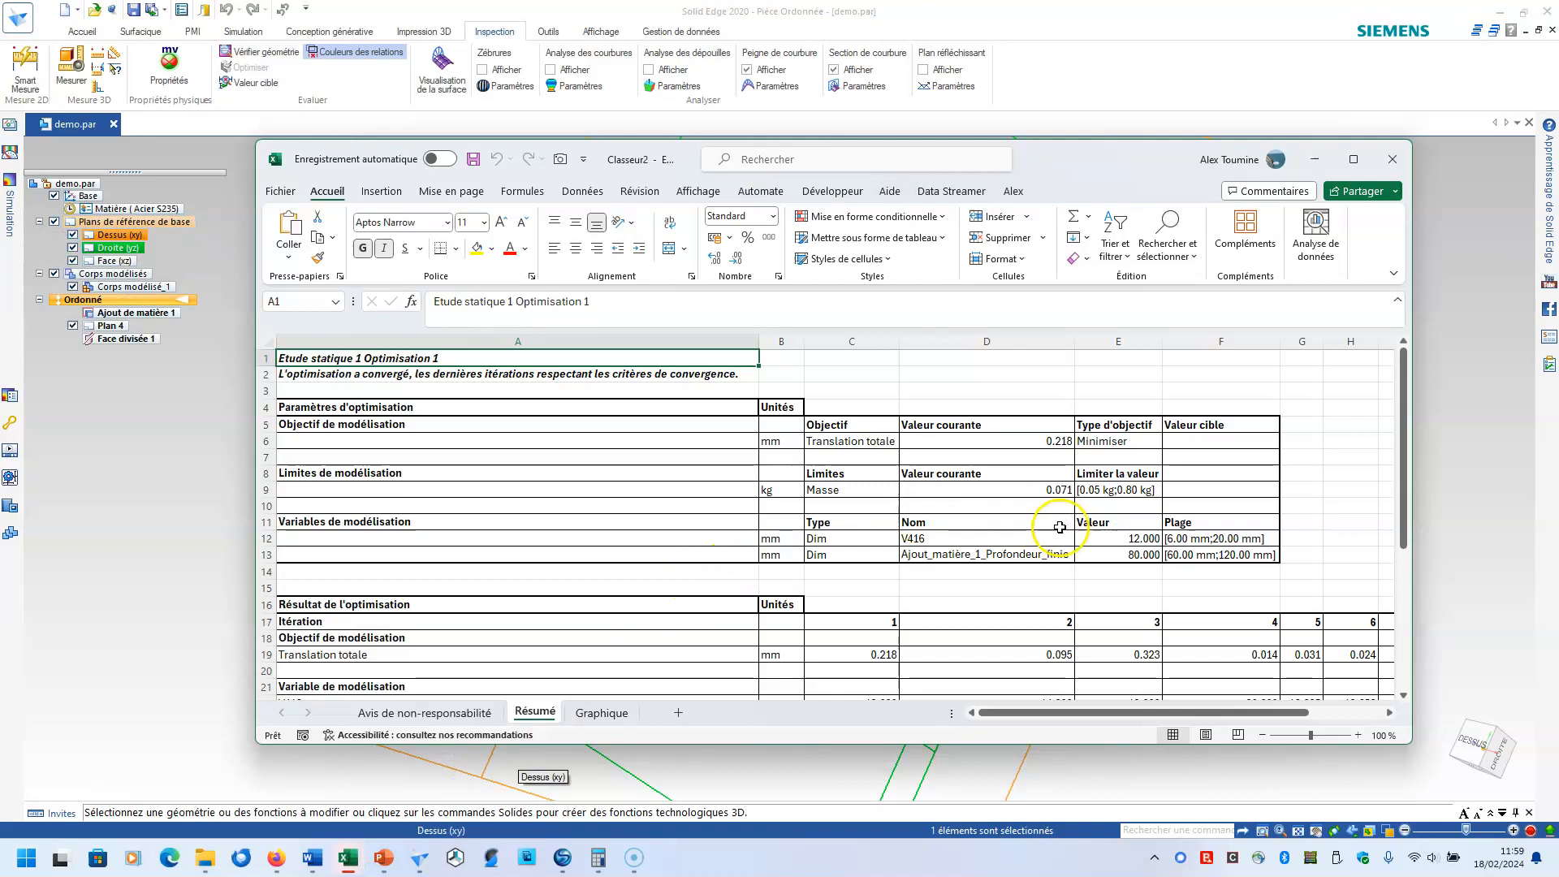
Step: Examine the report's design variables, mass and total translation across all iterations, ending with the final iteration's V416 value
scroll(1048, 520, "down", 1)
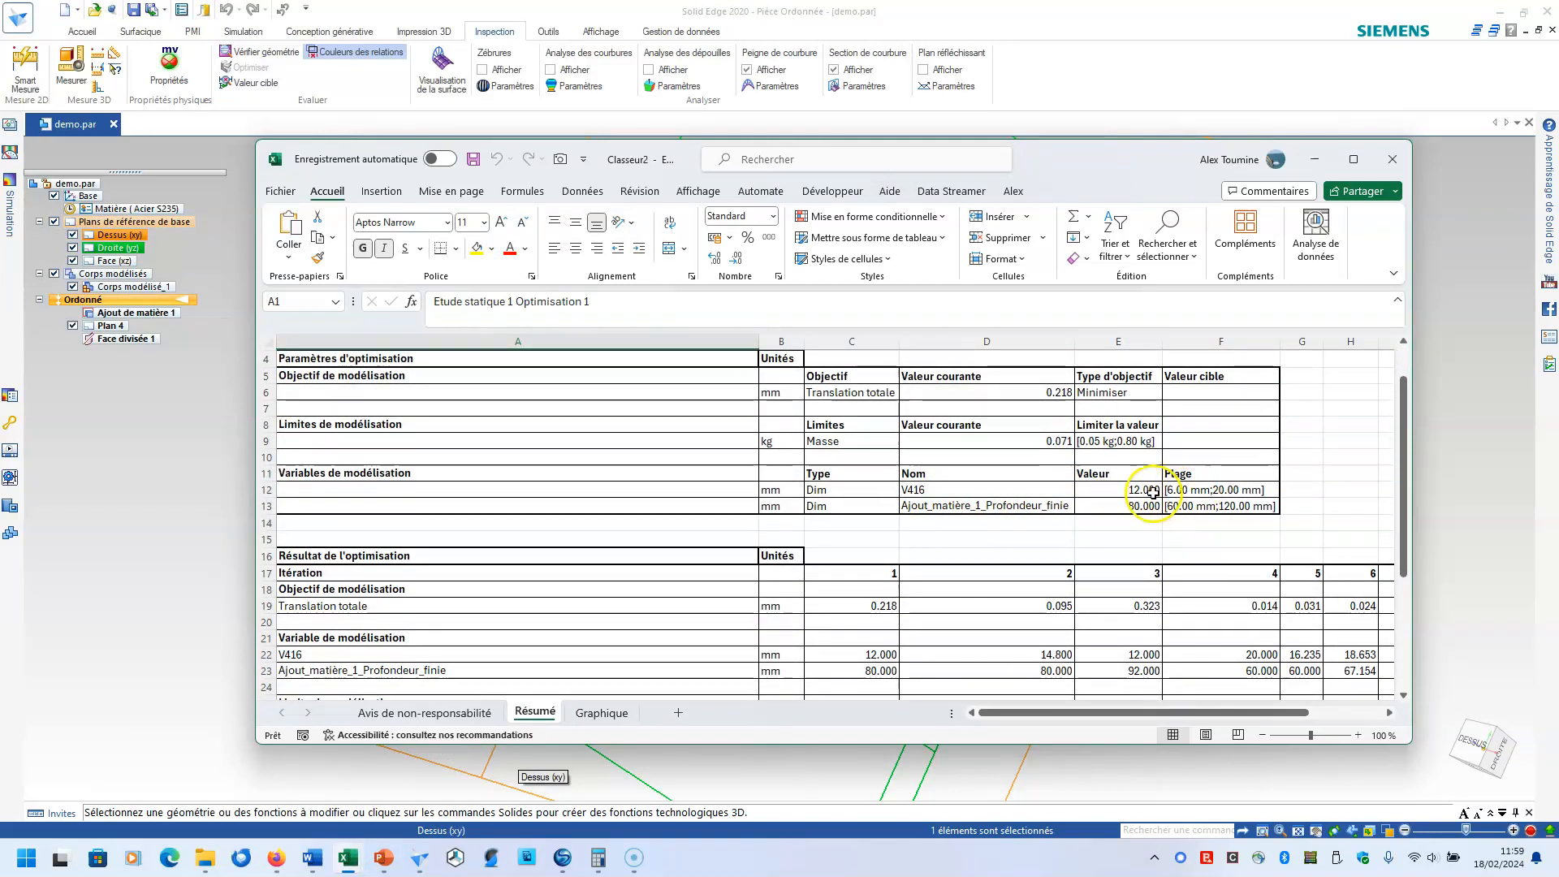
left_click(1135, 505)
scroll(991, 511, "down", 3)
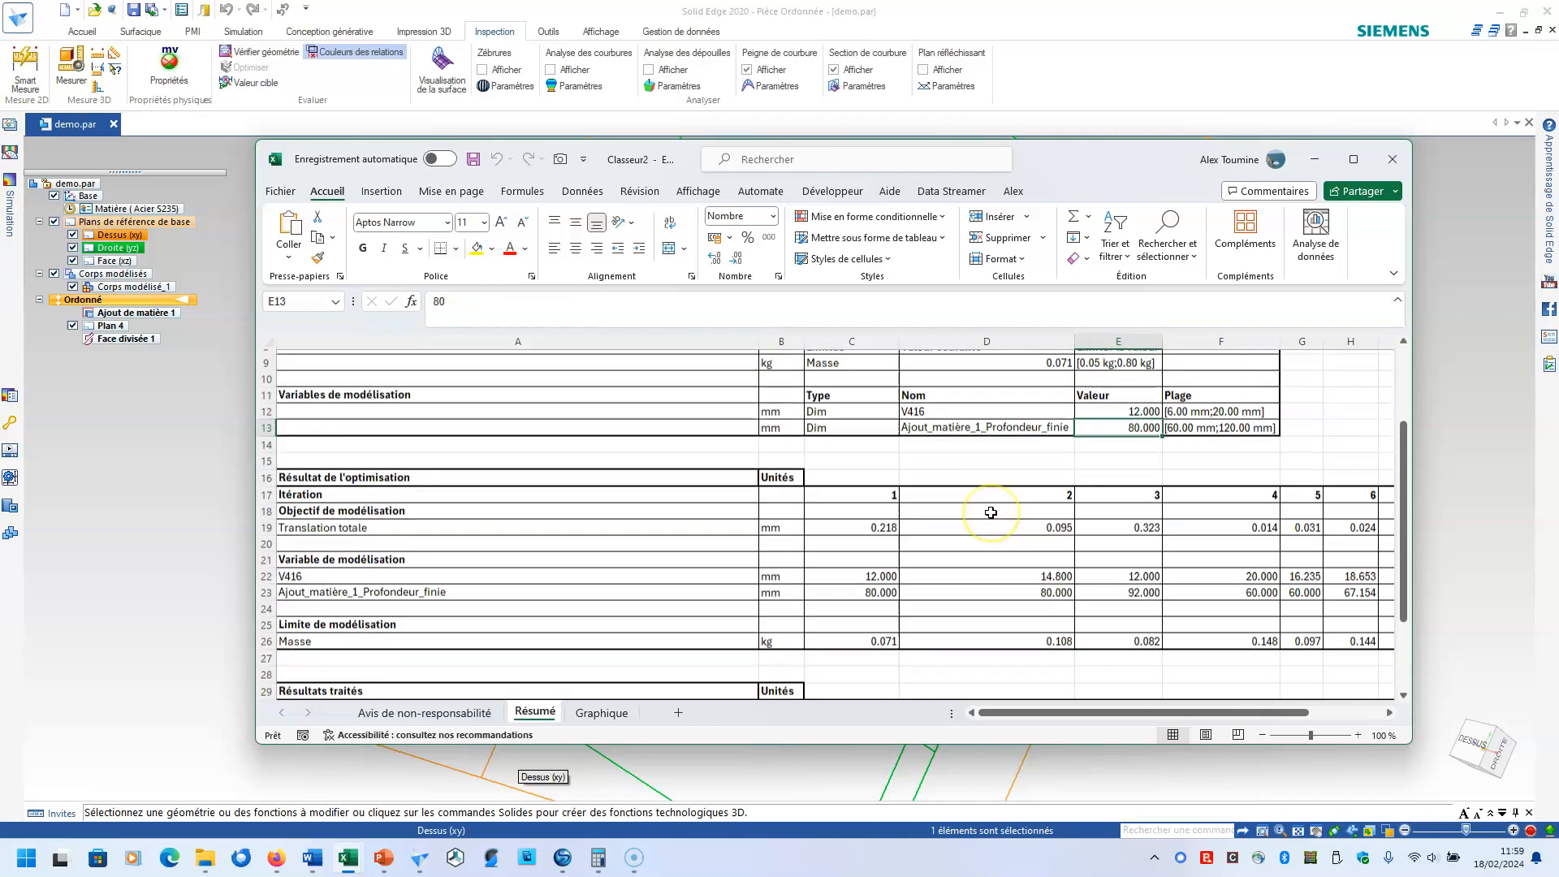
scroll(991, 512, "down", 1)
scroll(991, 512, "up", 5)
scroll(990, 512, "down", 1)
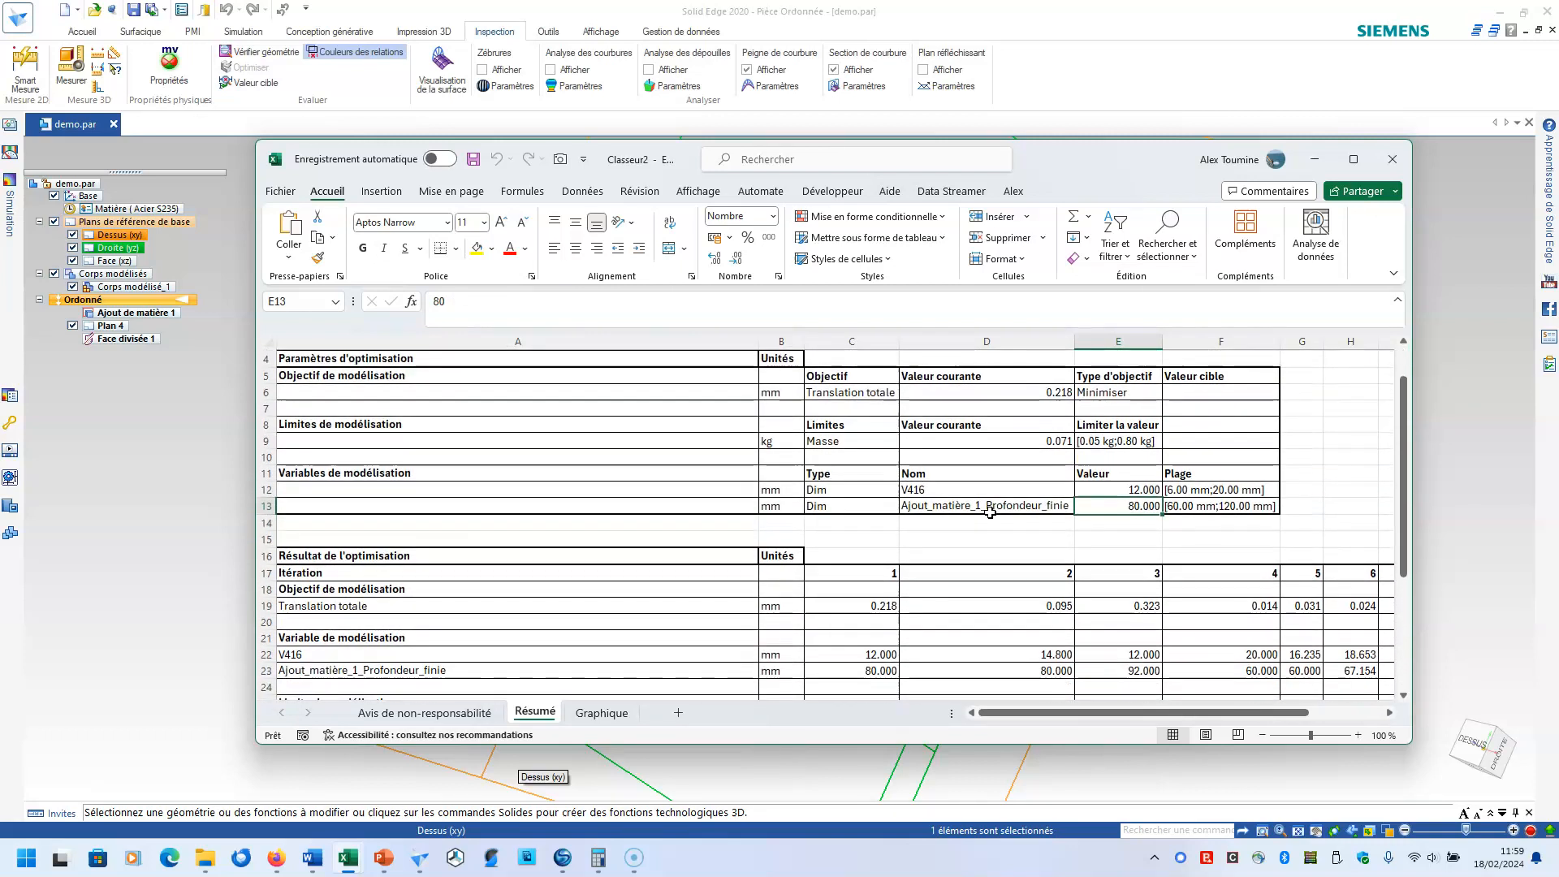
scroll(991, 560, "down", 3)
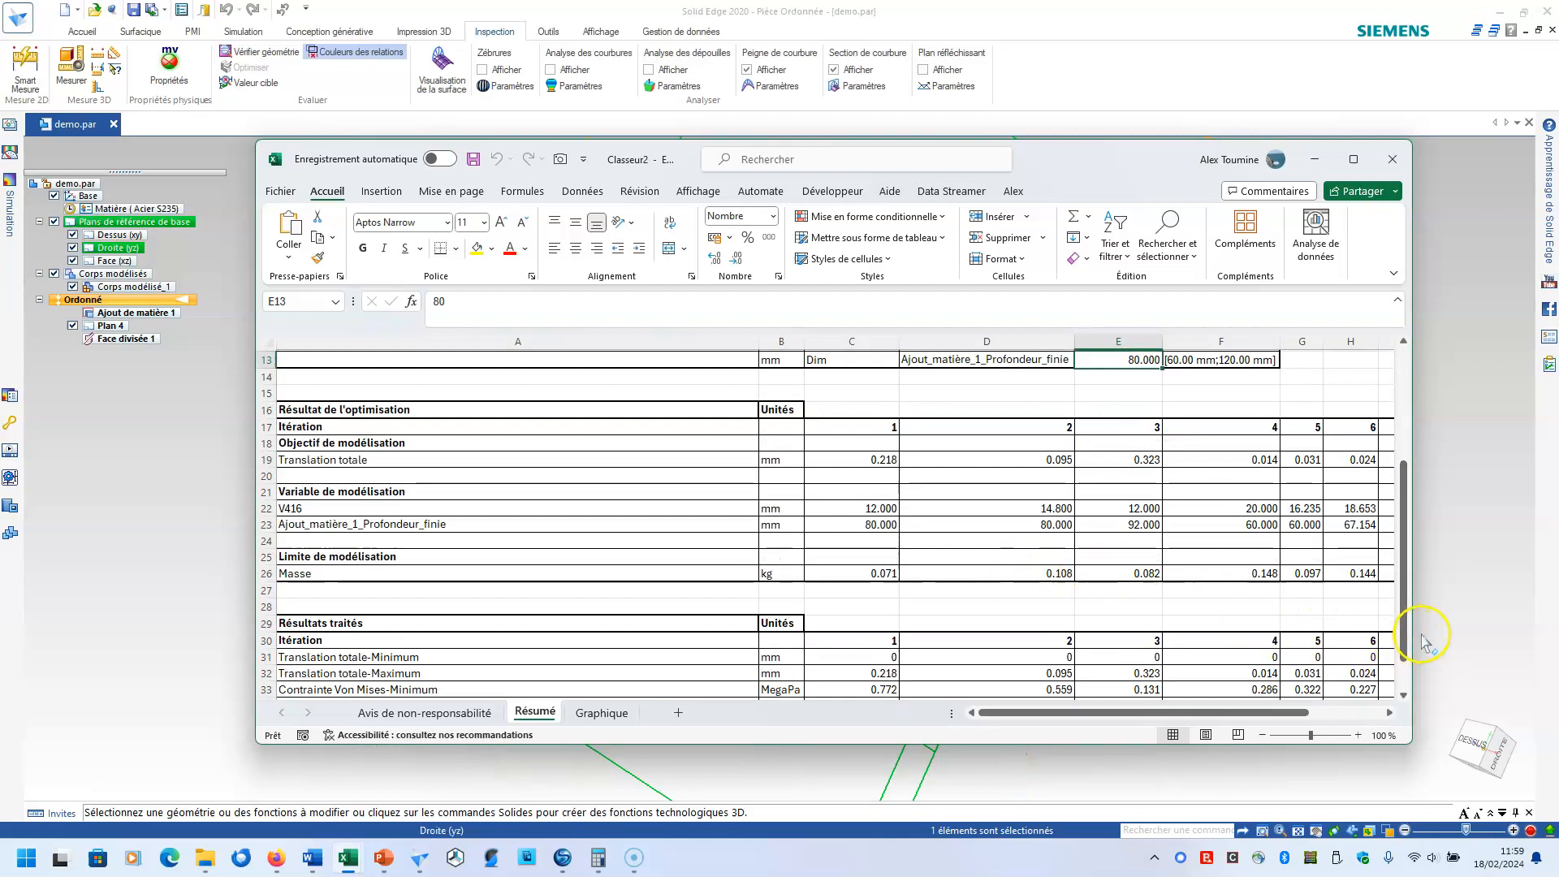
left_click_drag(1266, 712, 1339, 710)
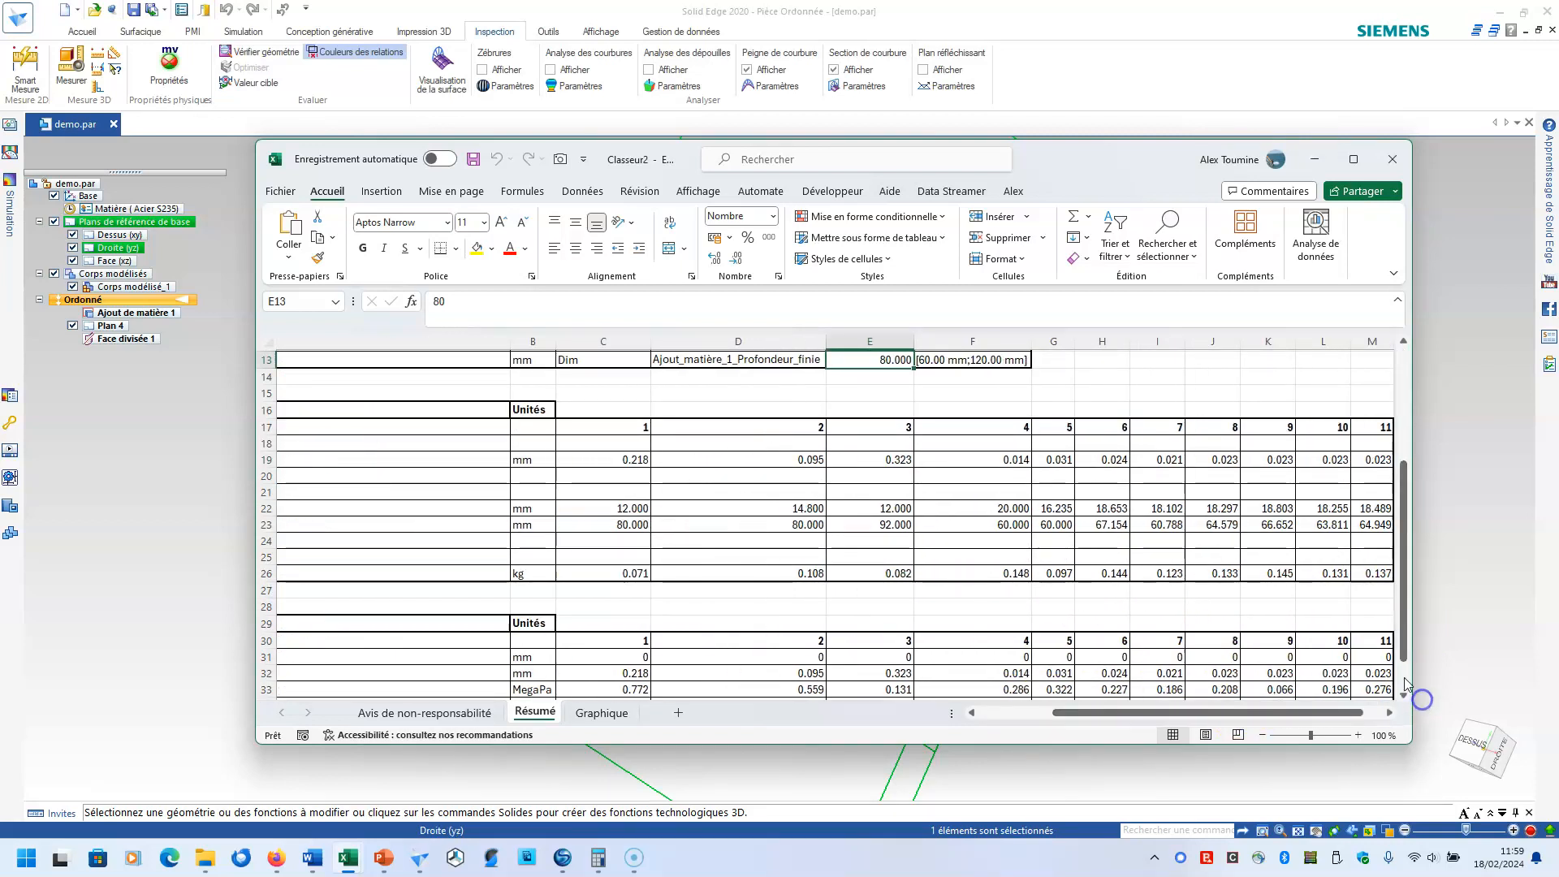
left_click(1378, 509)
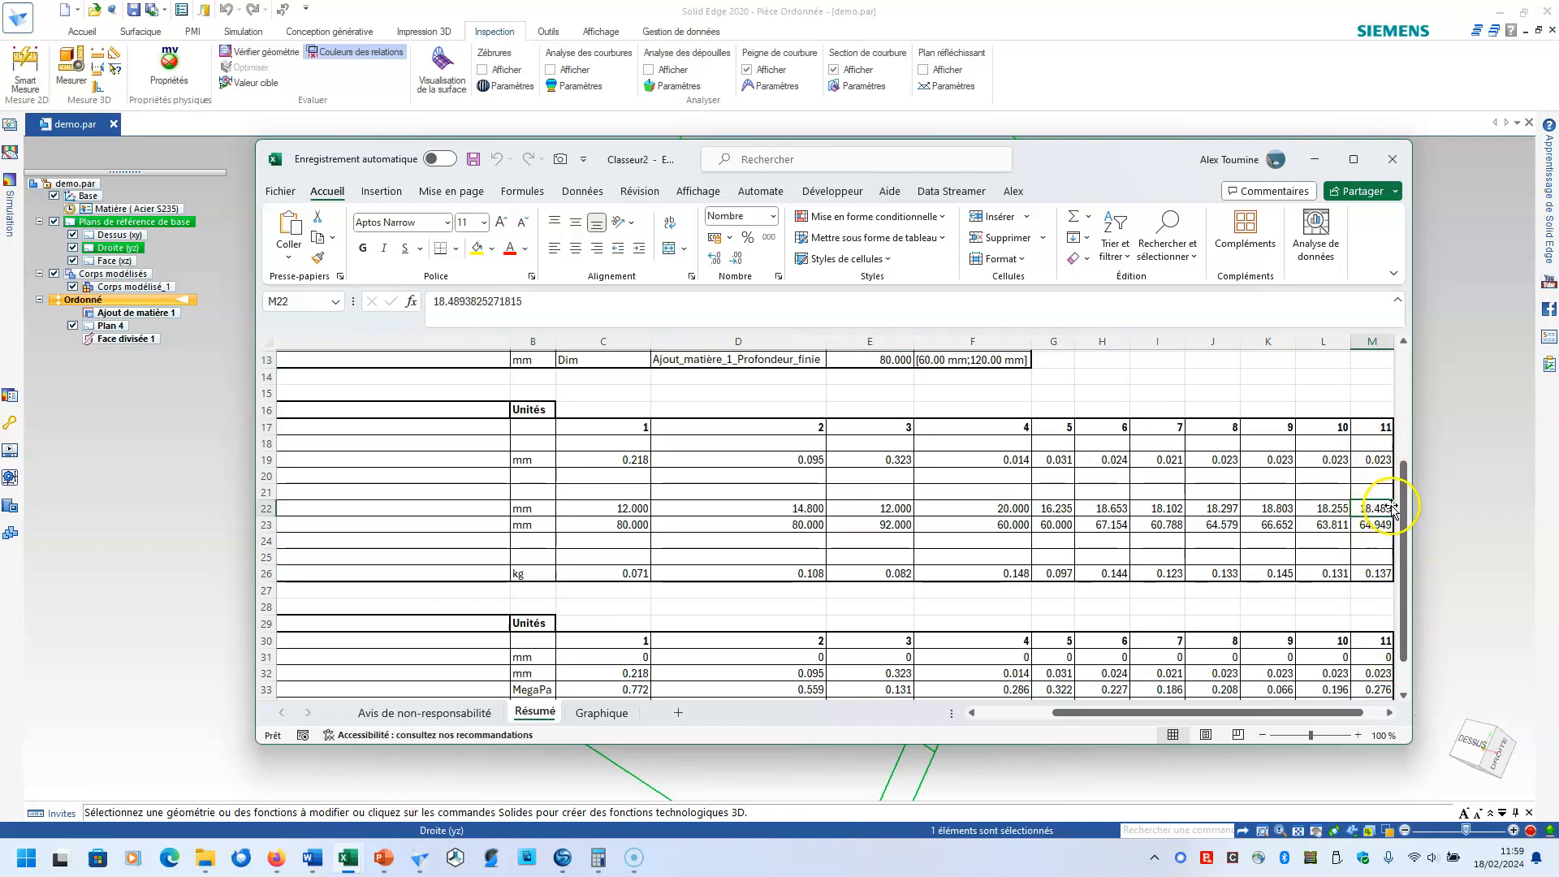
Step: Examine the final iteration's finite depth, mass and total translation values, then match them to the row labels in the report
left_click(1371, 524)
left_click(1372, 573)
left_click_drag(1297, 713, 1257, 715)
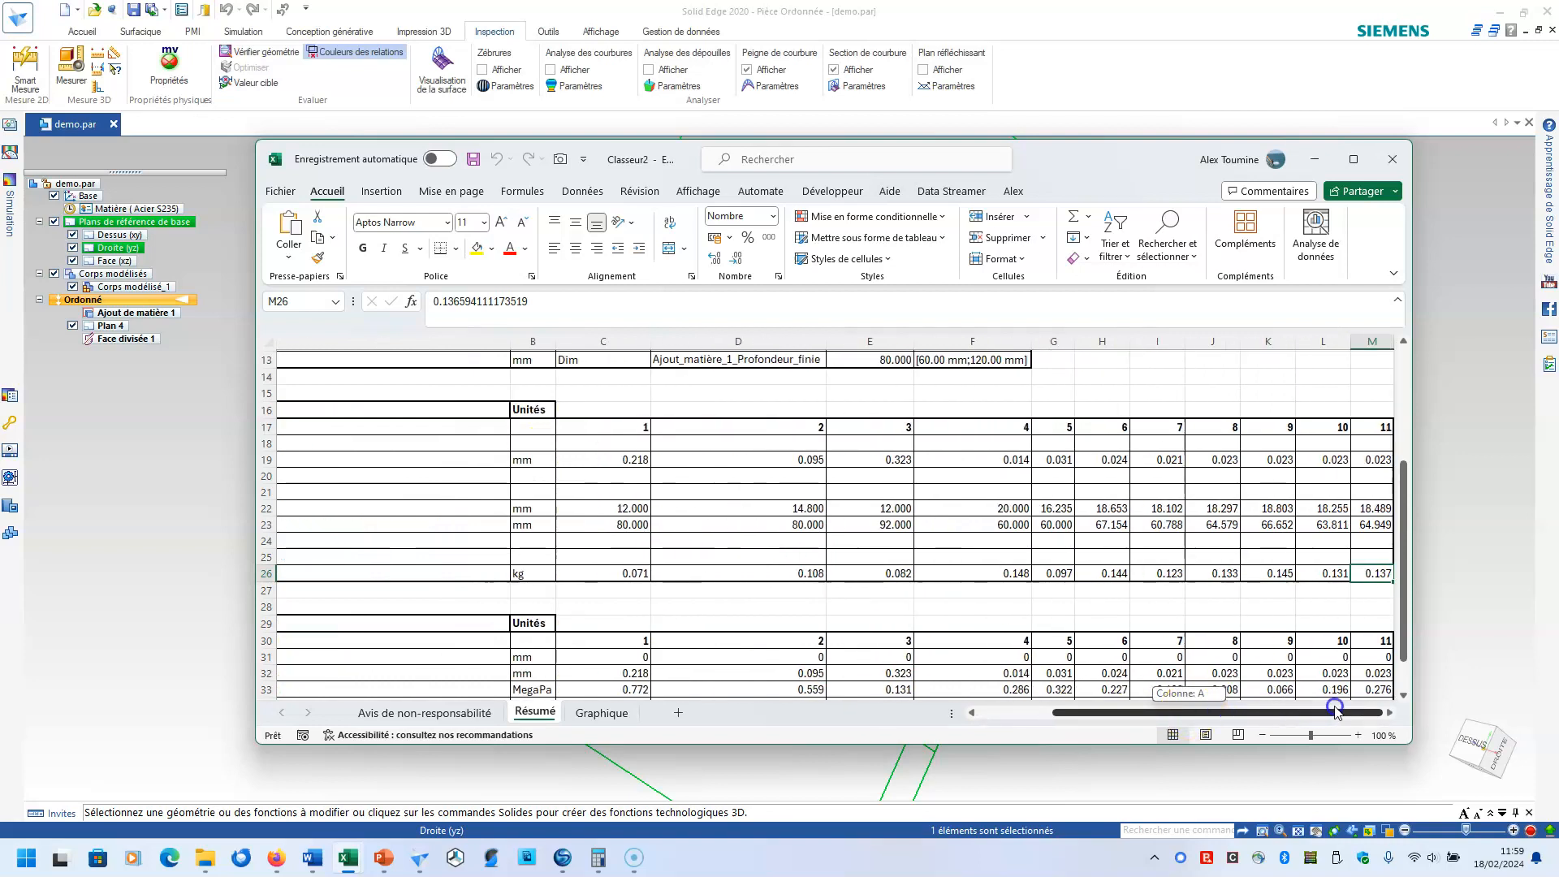
left_click(1378, 459)
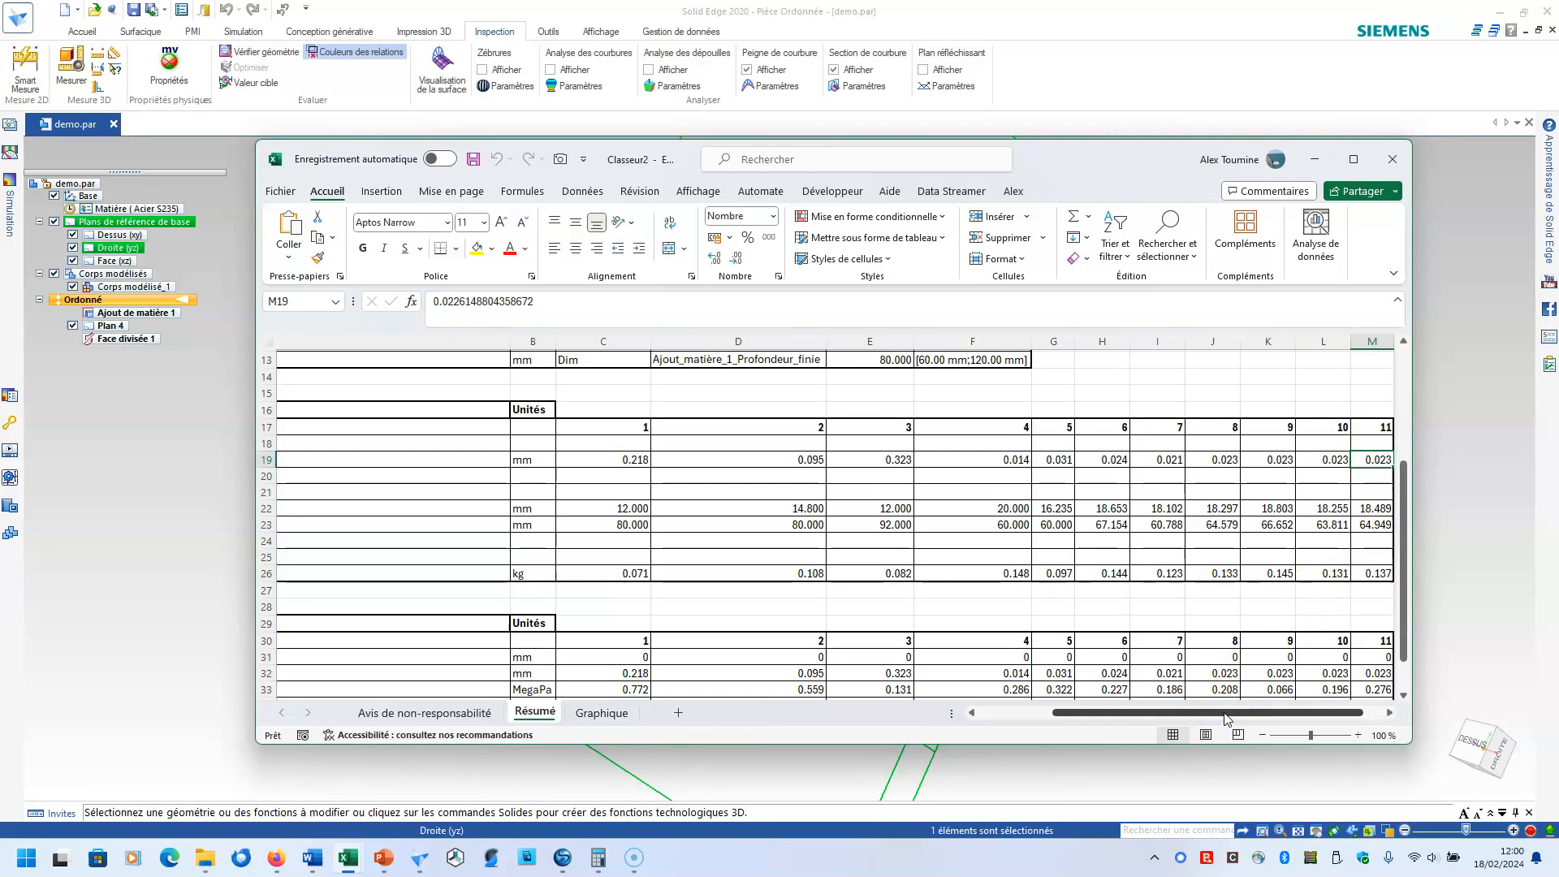
left_click_drag(1227, 719, 1015, 715)
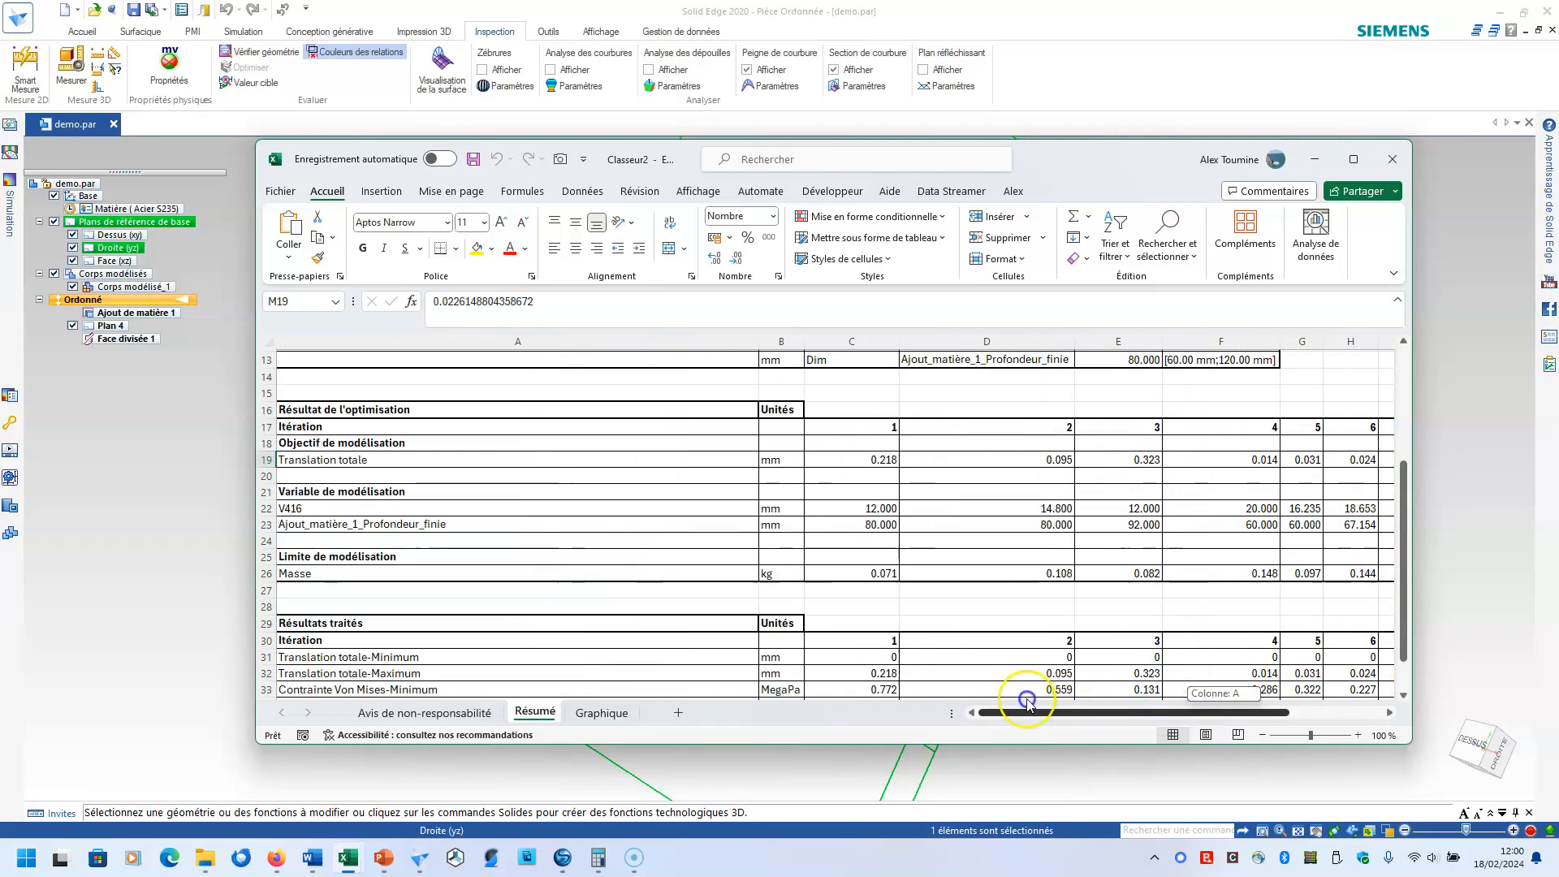
Step: Switch back to Solid Edge and expand the results of Optimisation 1 to show its iterations and the plots of Itération 2
left_click(1316, 162)
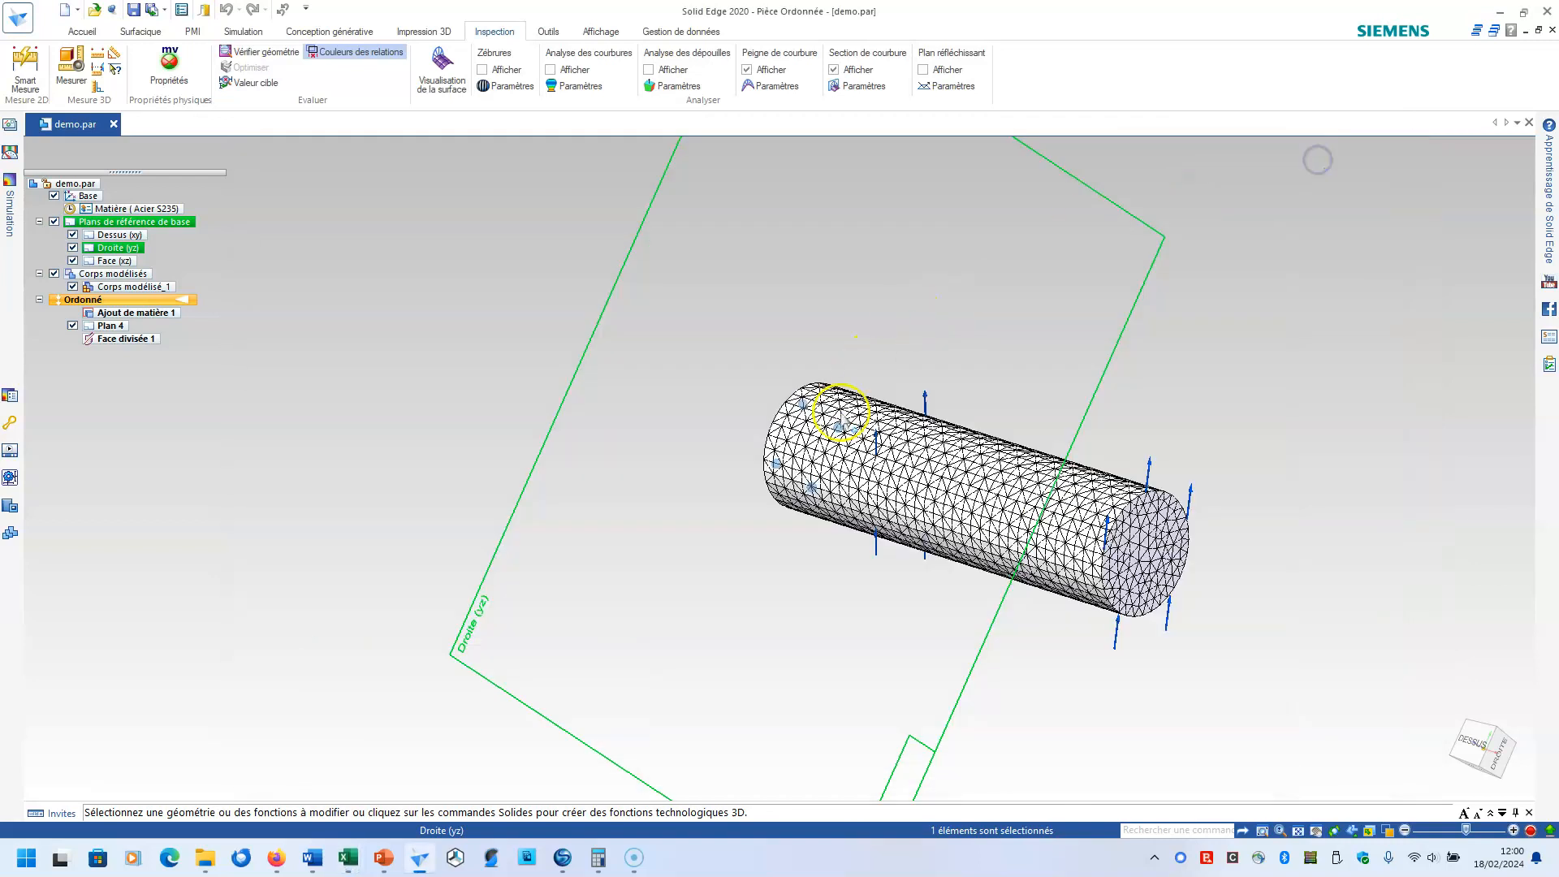
left_click(9, 243)
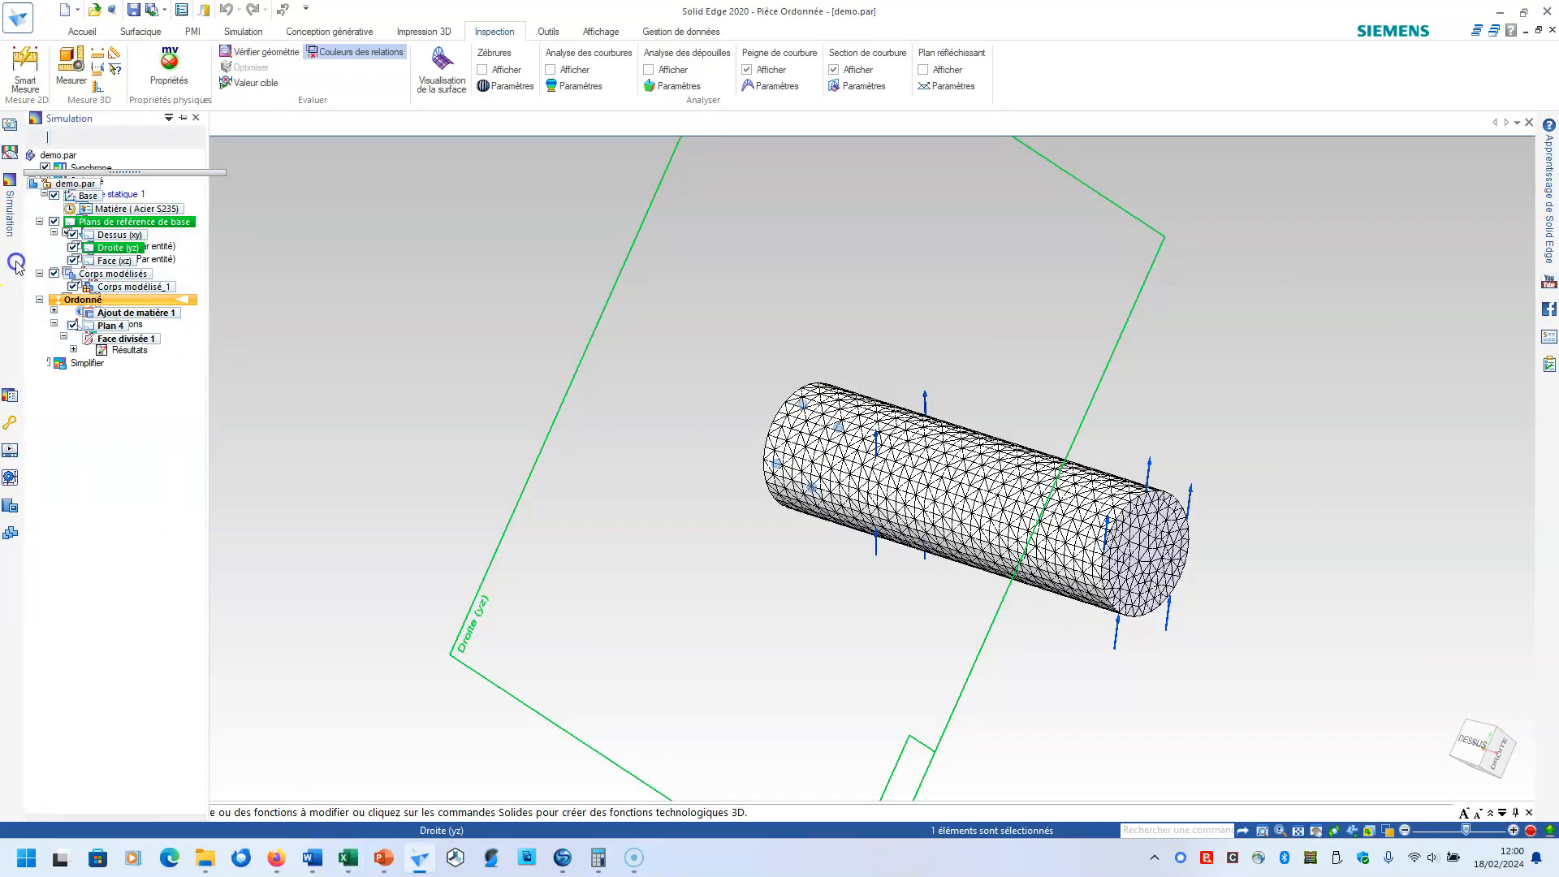
left_click(73, 349)
left_click(136, 363)
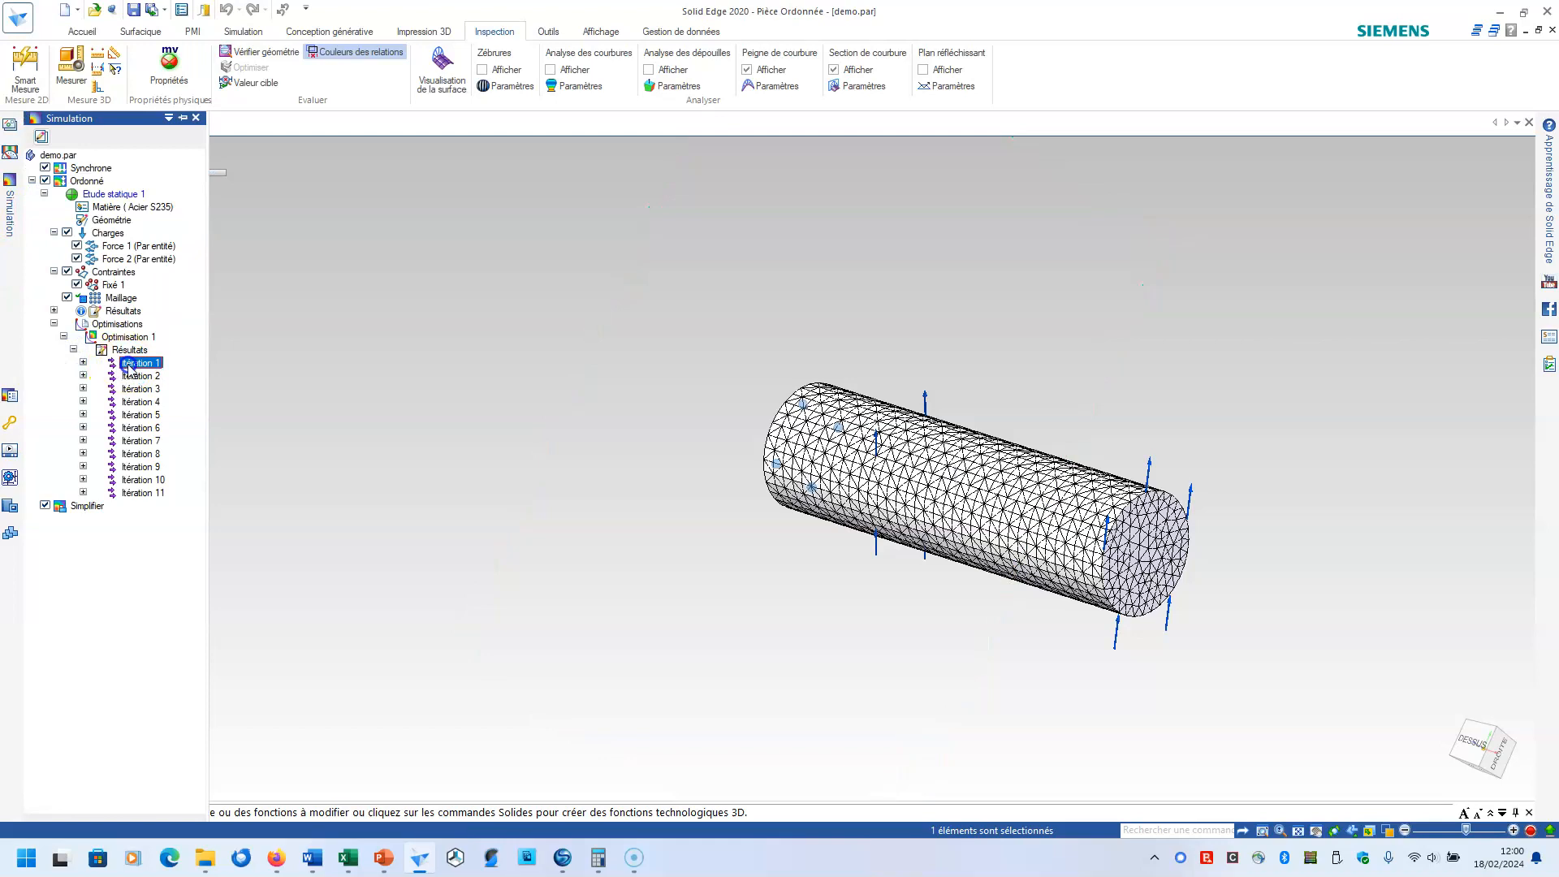
left_click(83, 375)
left_click(137, 390)
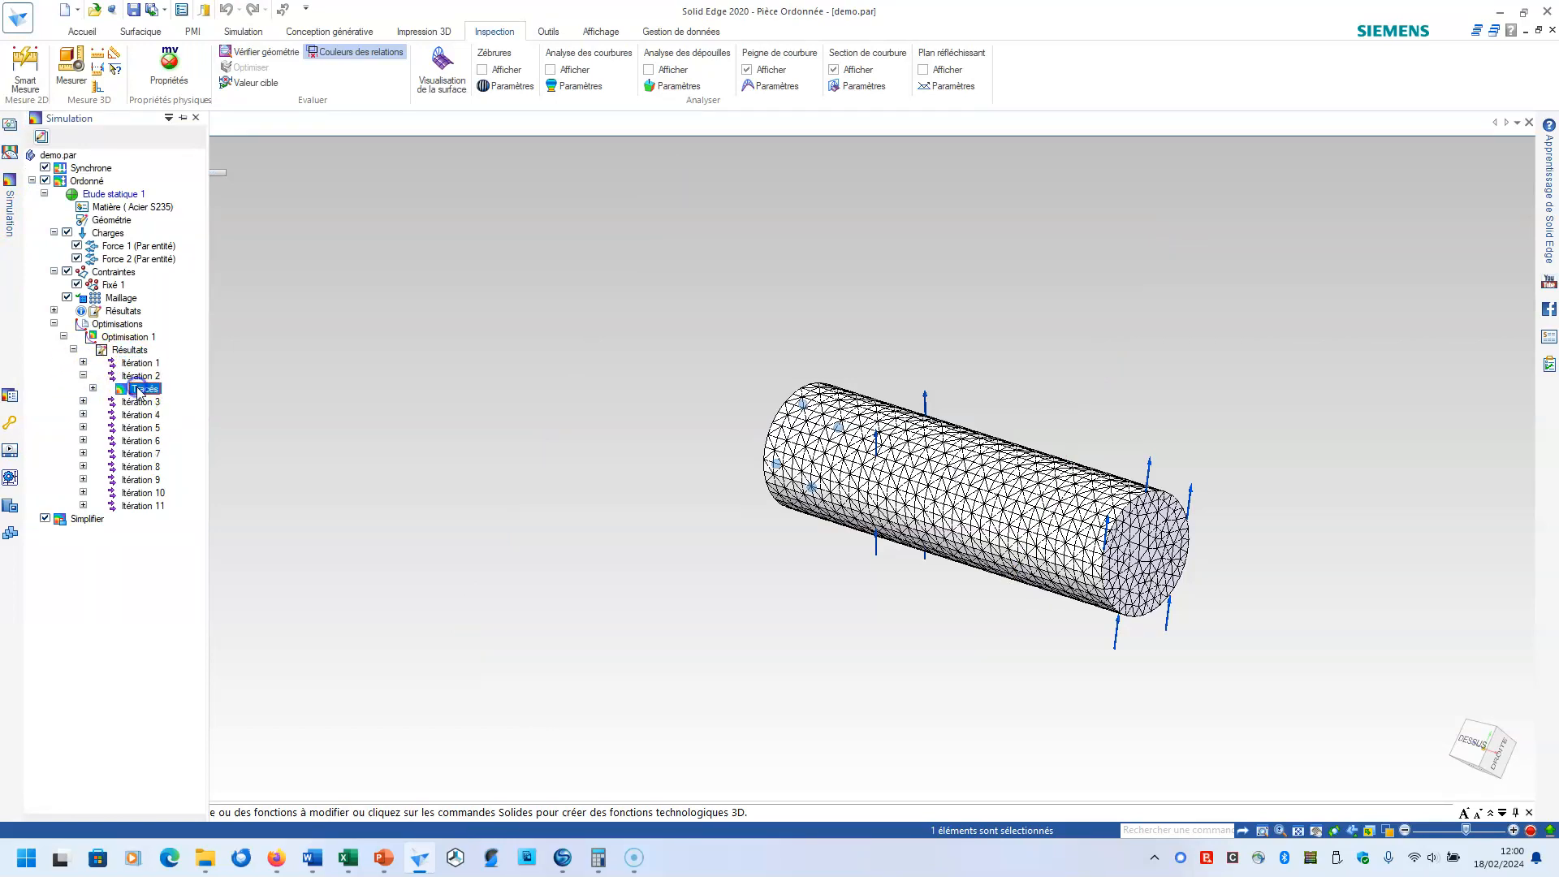
Step: Display the Translation totale displacement plot of Itération 3 from the results of Optimisation 1
double_click(140, 403)
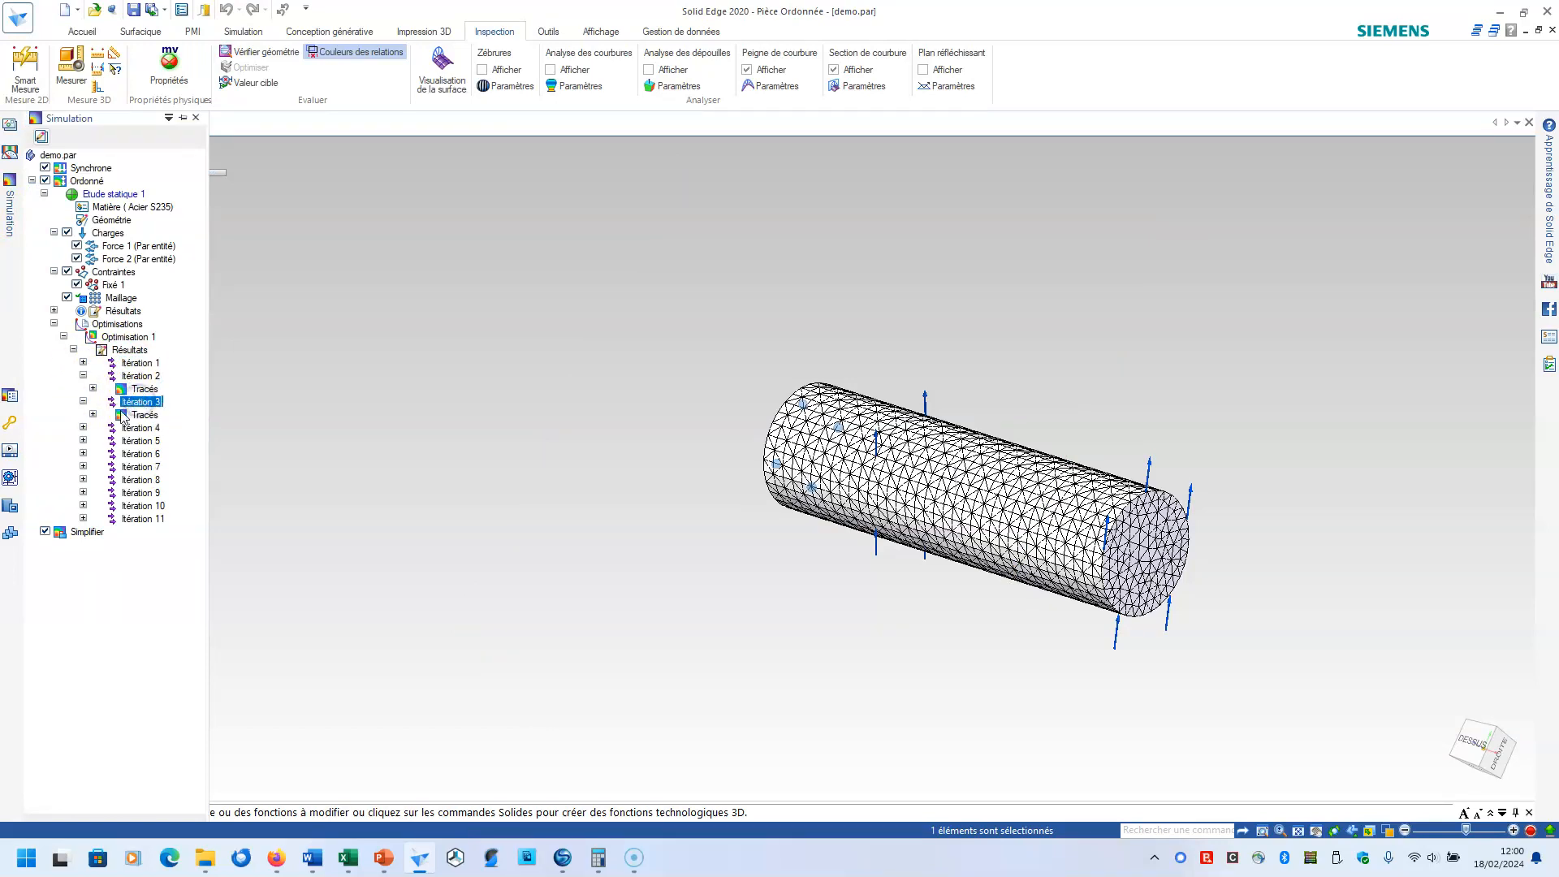
double_click(124, 416)
left_click(151, 429)
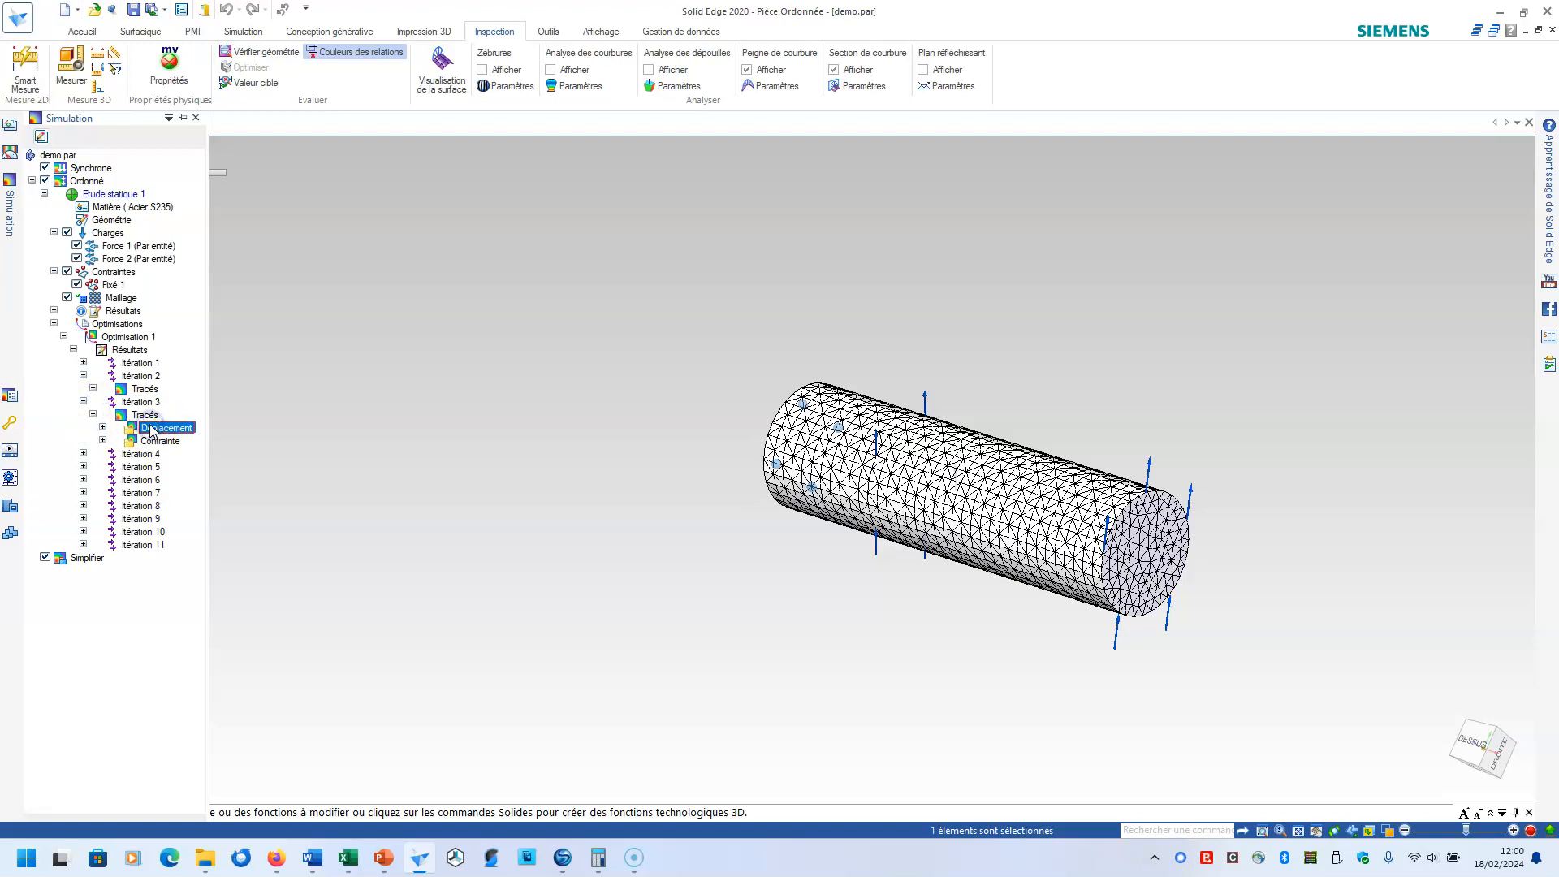
left_click(102, 427)
left_click(155, 451)
left_click(155, 442)
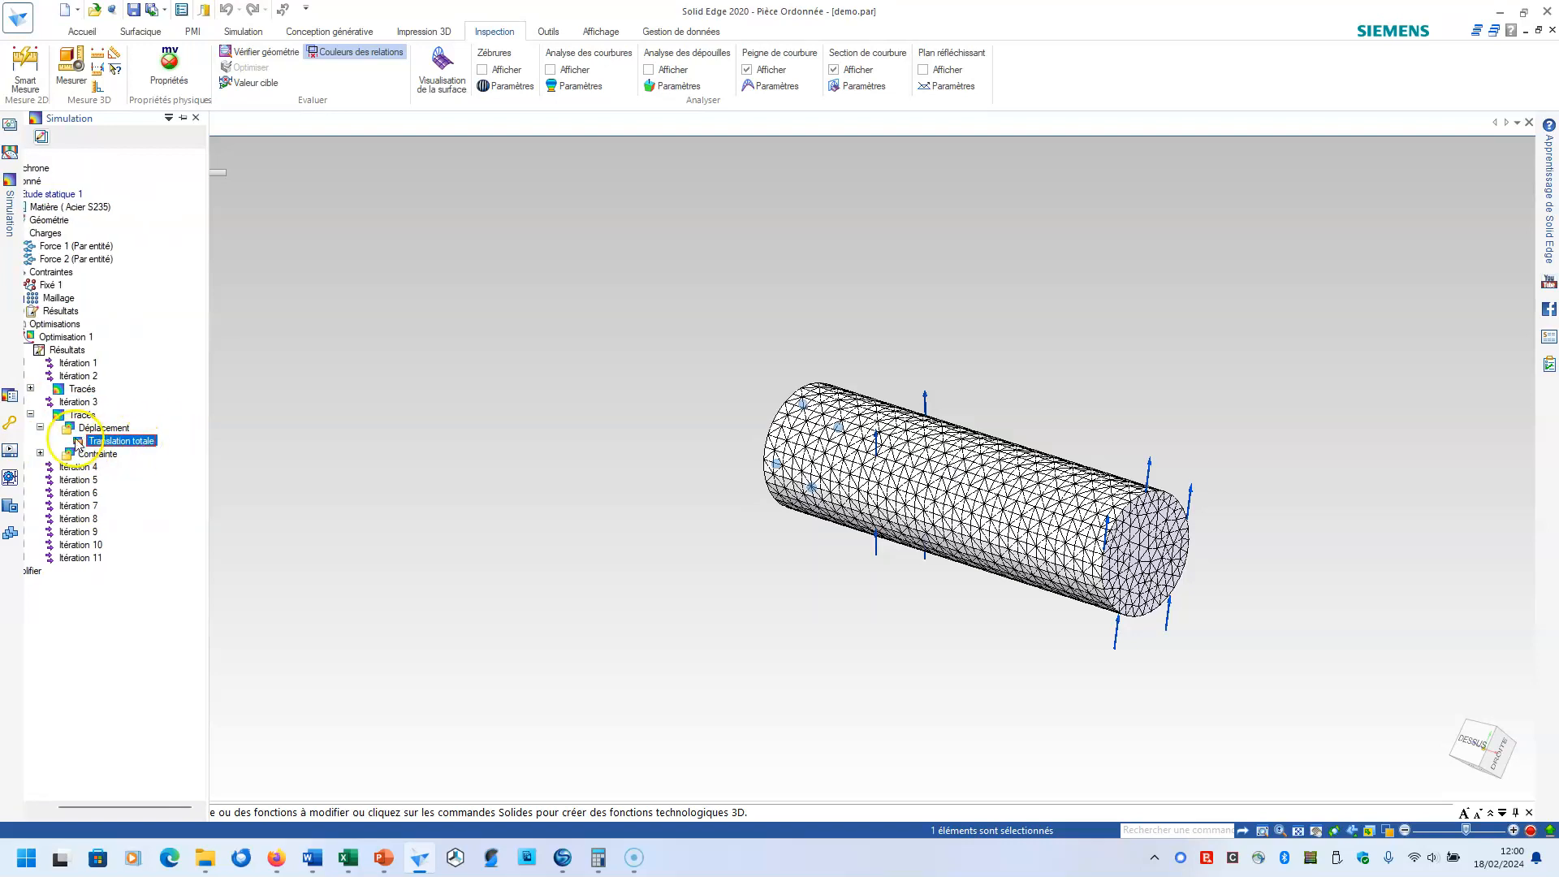
right_click(117, 449)
right_click(120, 442)
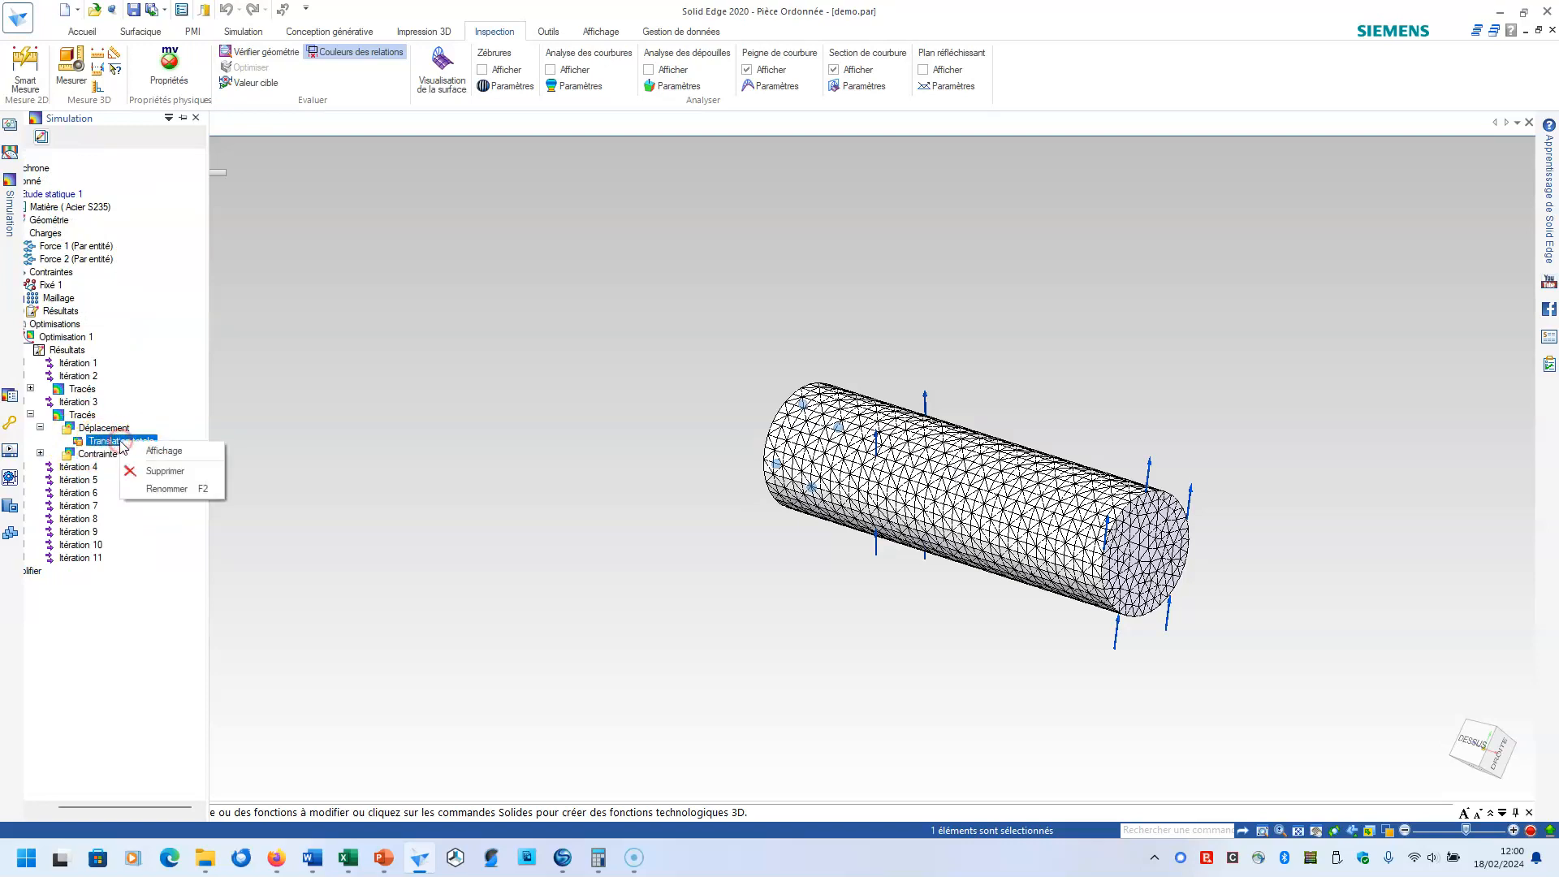
left_click(156, 450)
left_click(187, 454)
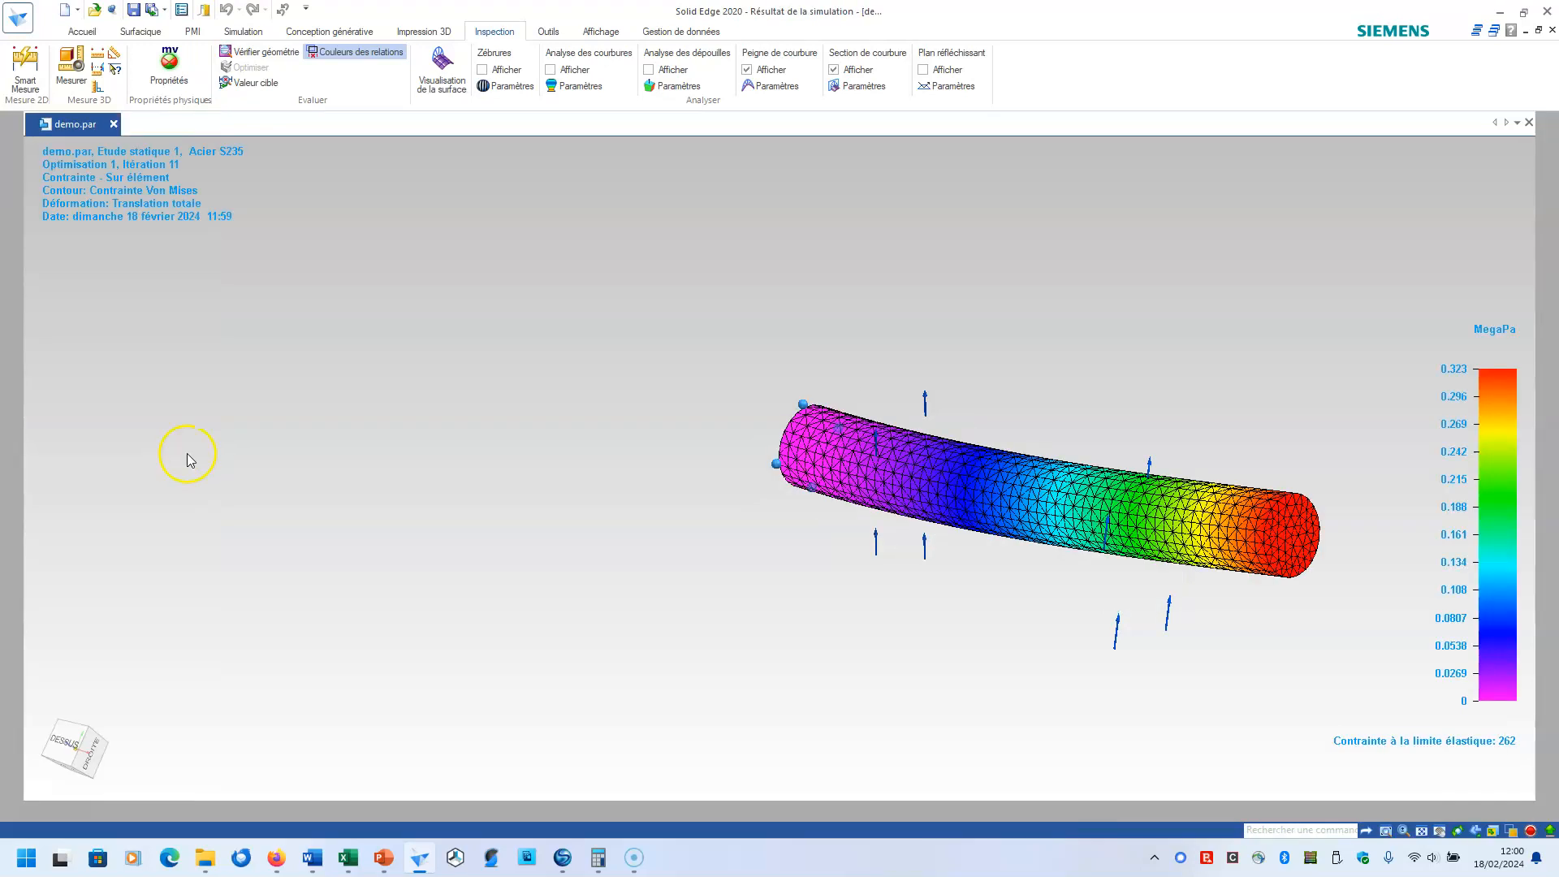